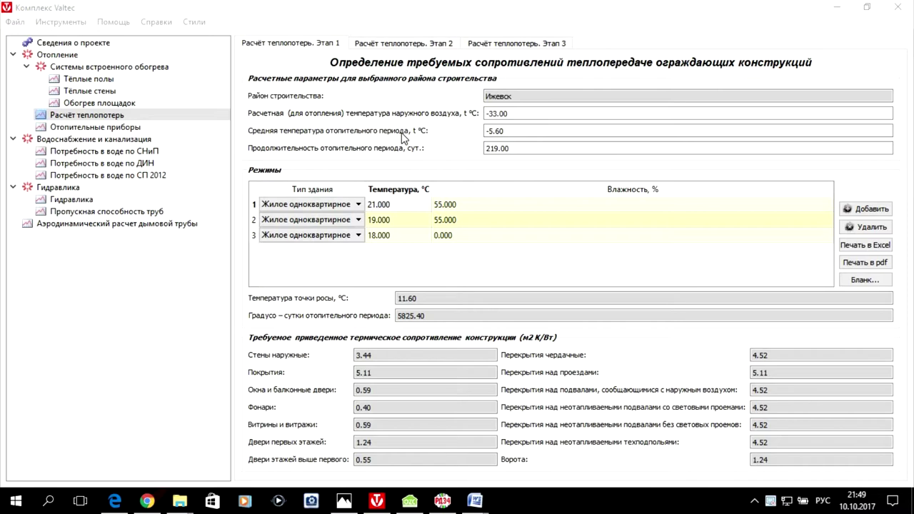
- In stage 2 of the heat loss calculation, add the wall construction "Стена наружная 1" with the type "Наружная без воздушной прослойки"
click(558, 115)
click(422, 44)
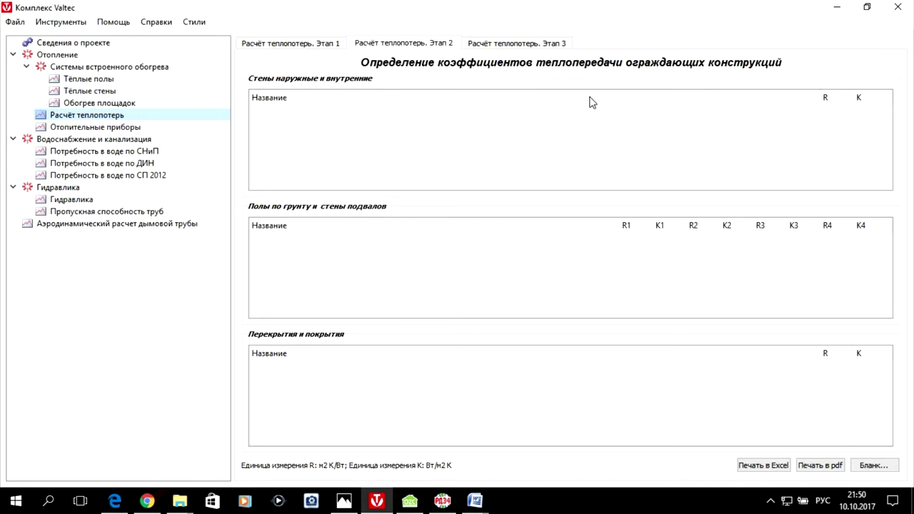
right_click(286, 125)
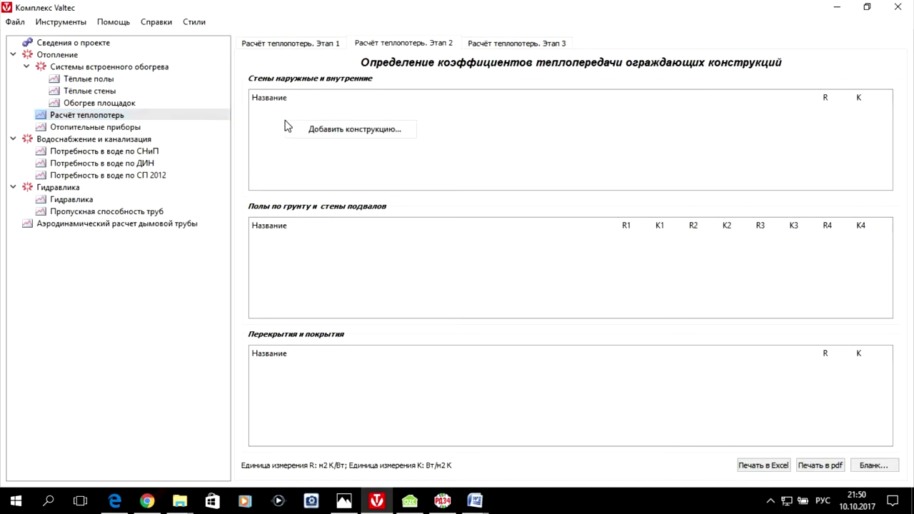
click(320, 130)
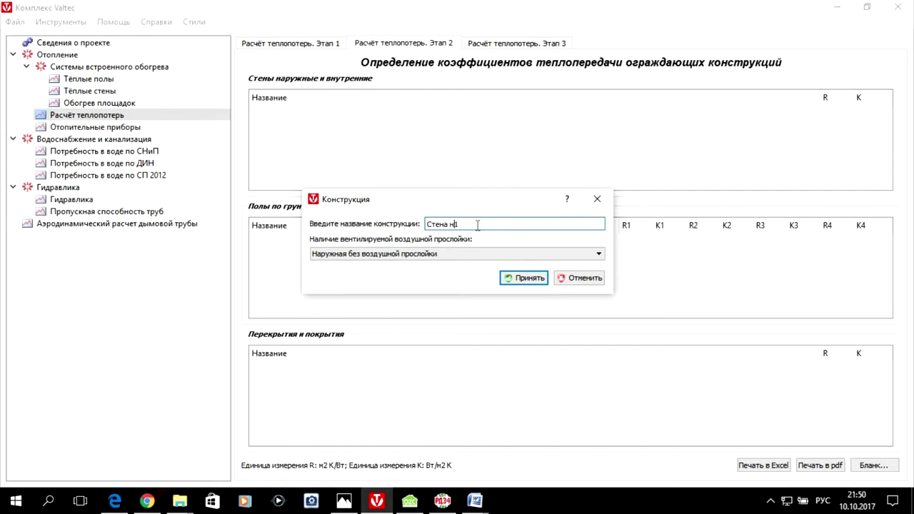
text(наружная 1)
click(458, 253)
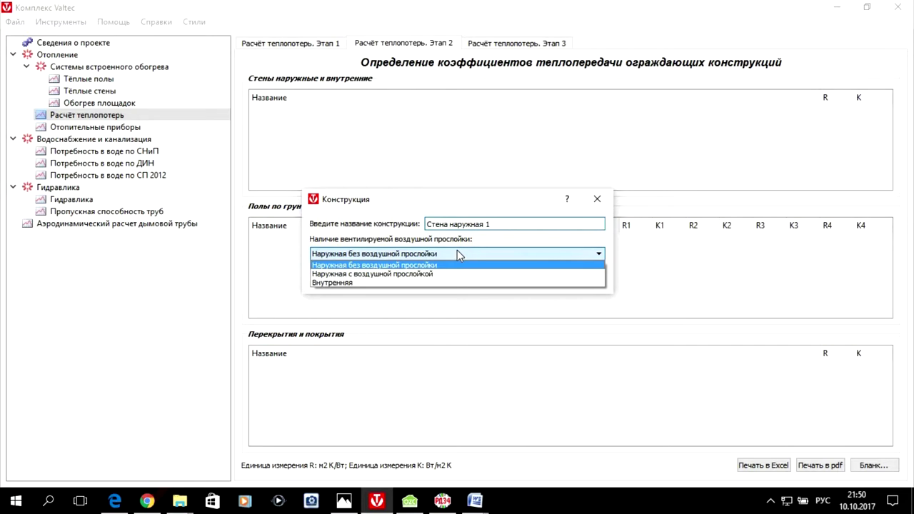
click(456, 253)
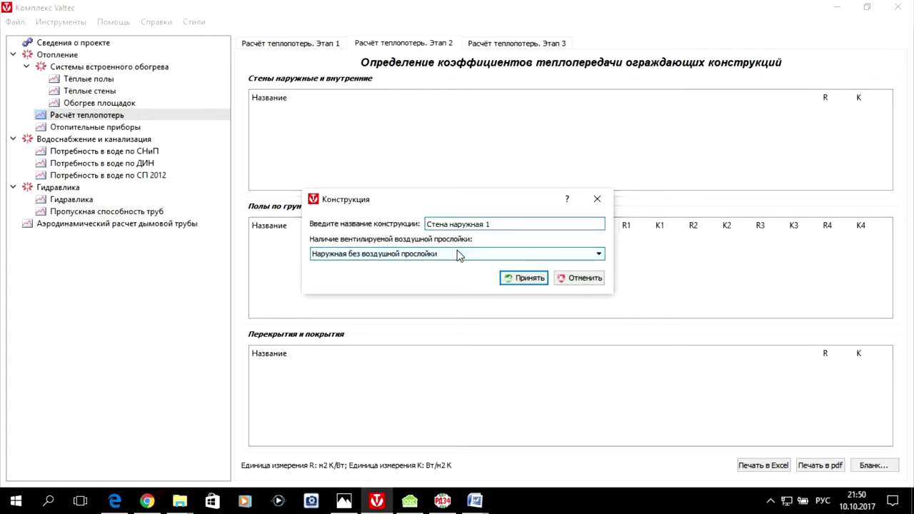
click(511, 280)
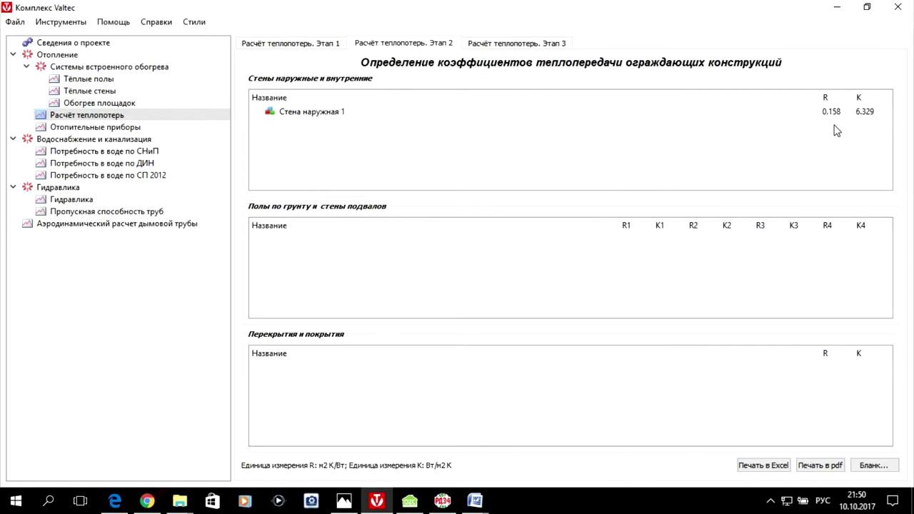
- Start a new layer for "Стена наружная 1" and consult the outer wall's layer composition in Oventrop OZC before returning to the layer parameters
click(299, 114)
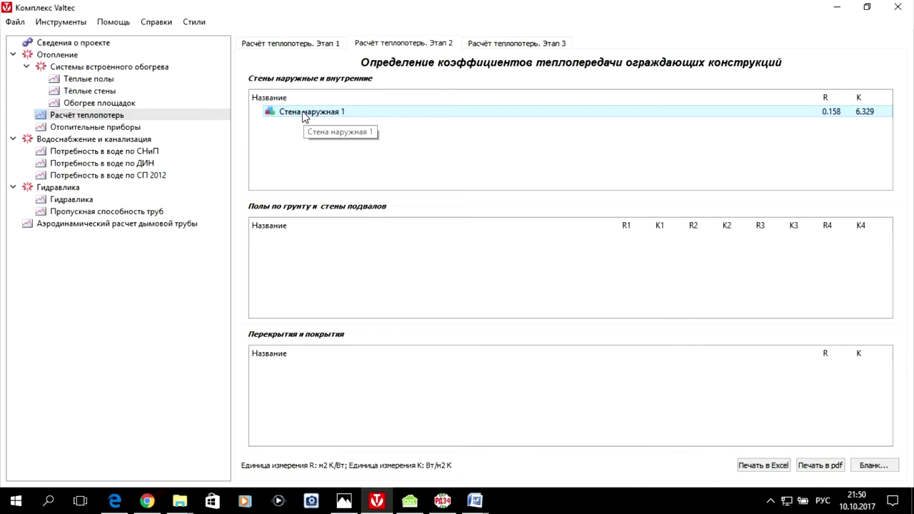
right_click(304, 117)
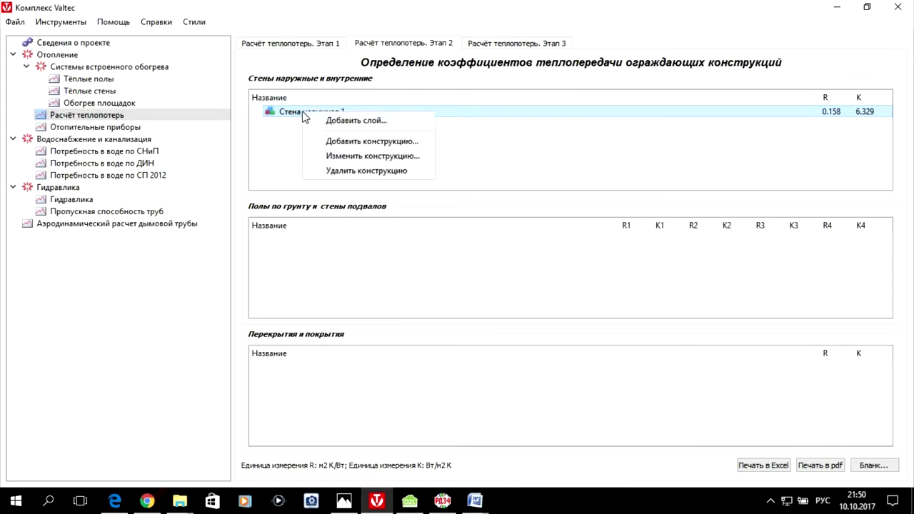
click(376, 121)
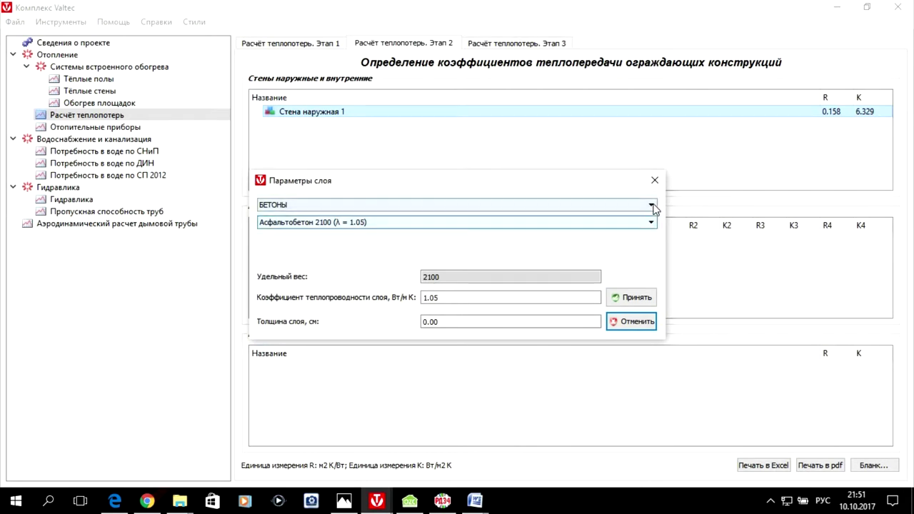
click(414, 504)
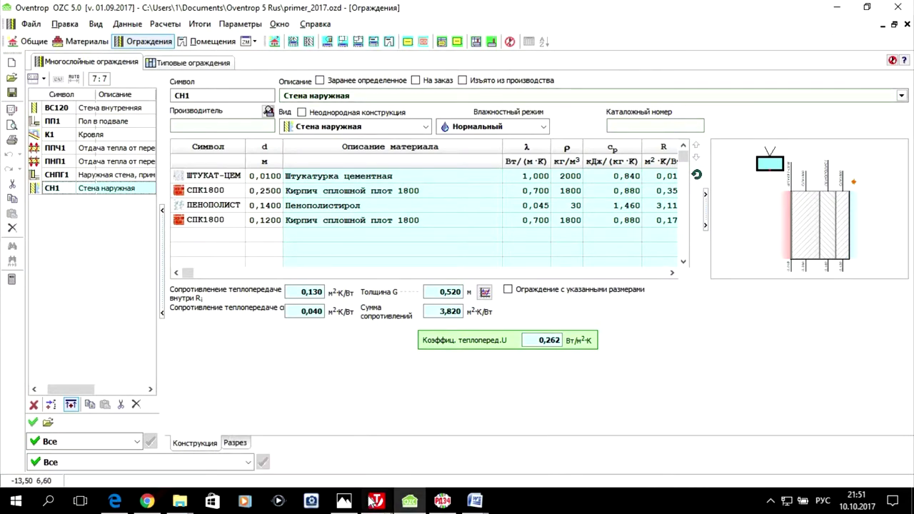
mouse_move(376, 501)
click(431, 440)
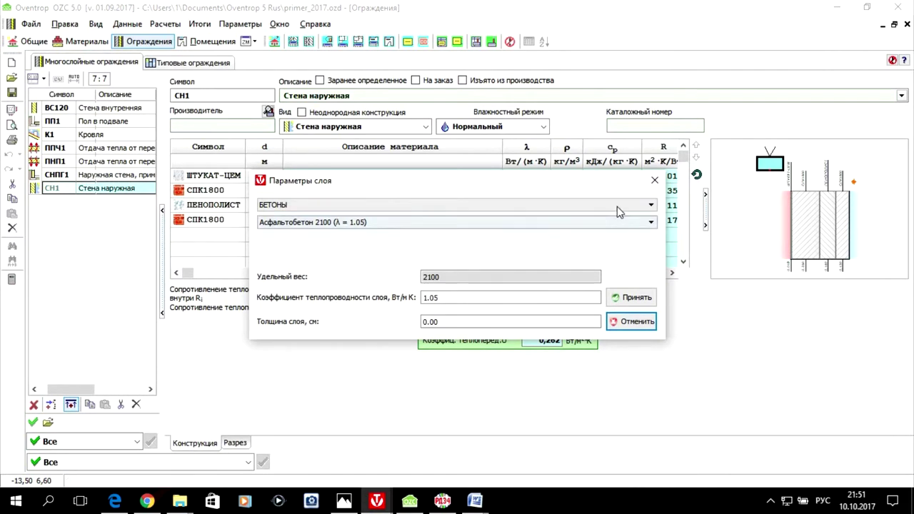
- Choose "Кладка из керамического полнотелого кирпича на ЦПР 1800" from the category "СТЕНОВЫЕ МАТЕРИАЛЫ" as the layer material
click(648, 207)
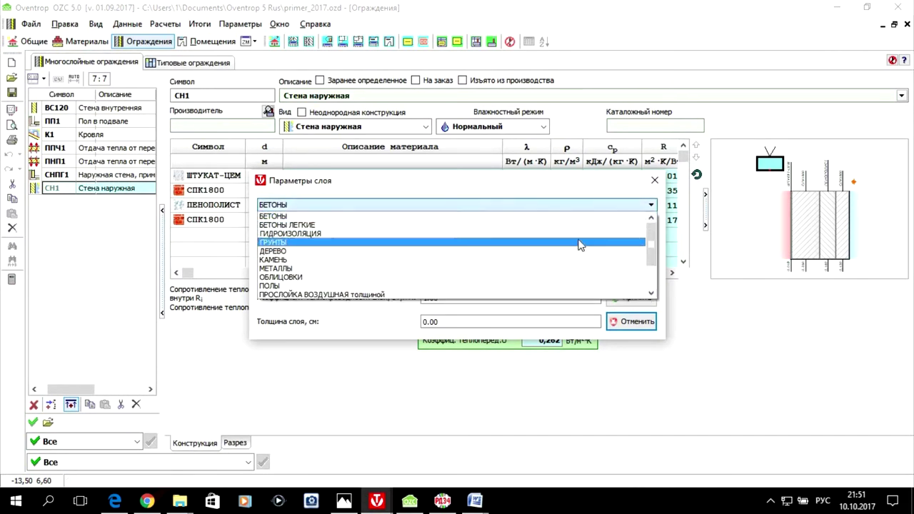
scroll(580, 245, down, 2)
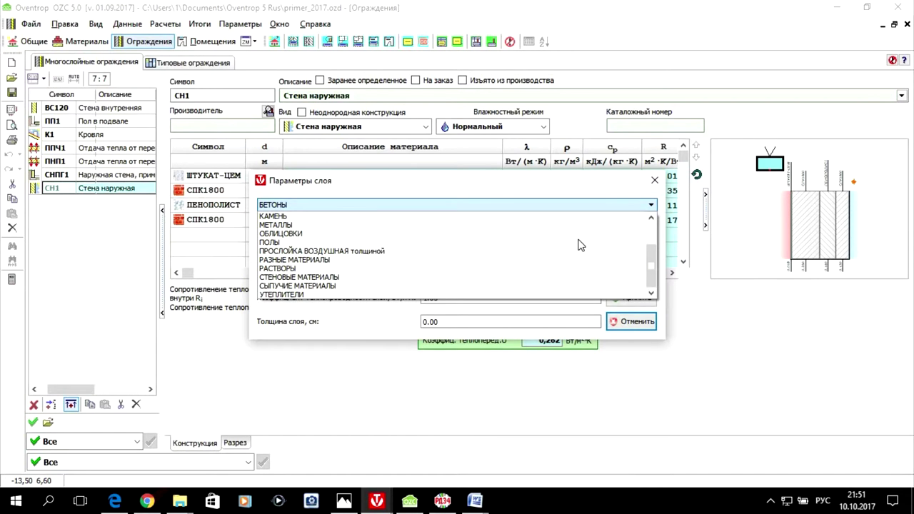
click(335, 278)
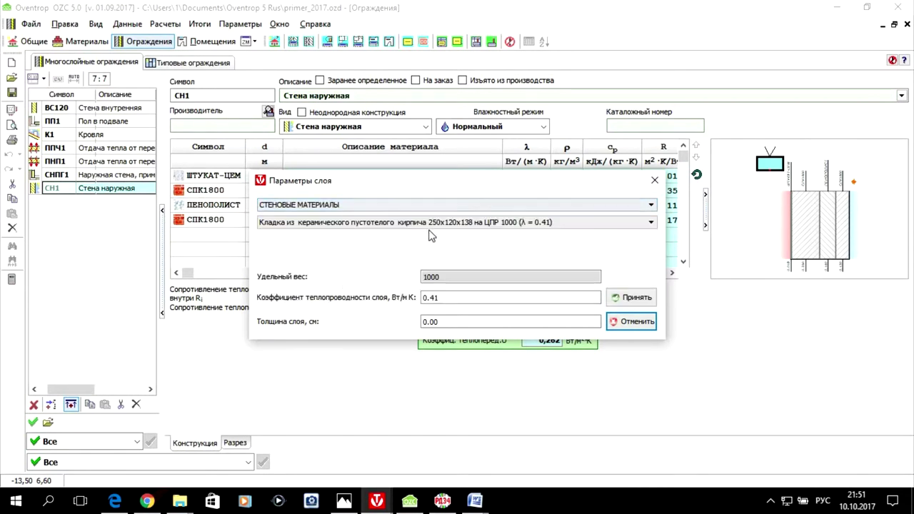
click(650, 226)
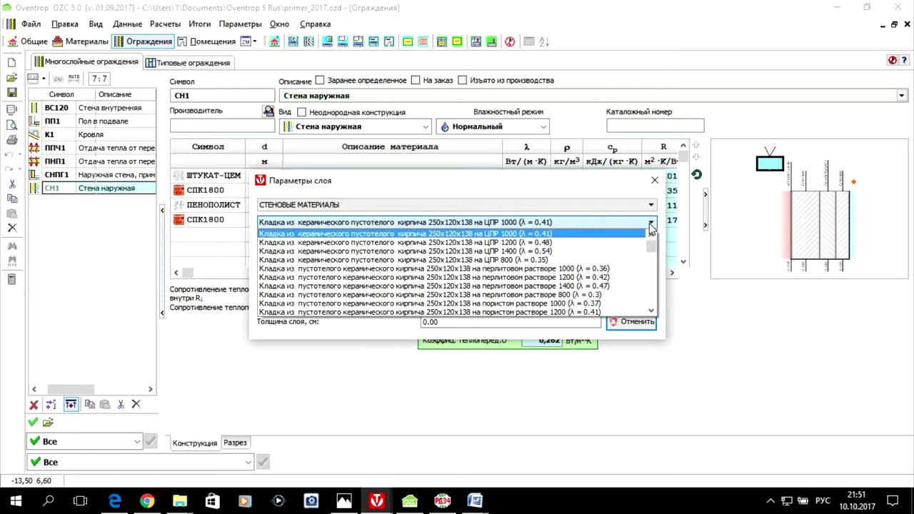
scroll(592, 267, down, 2)
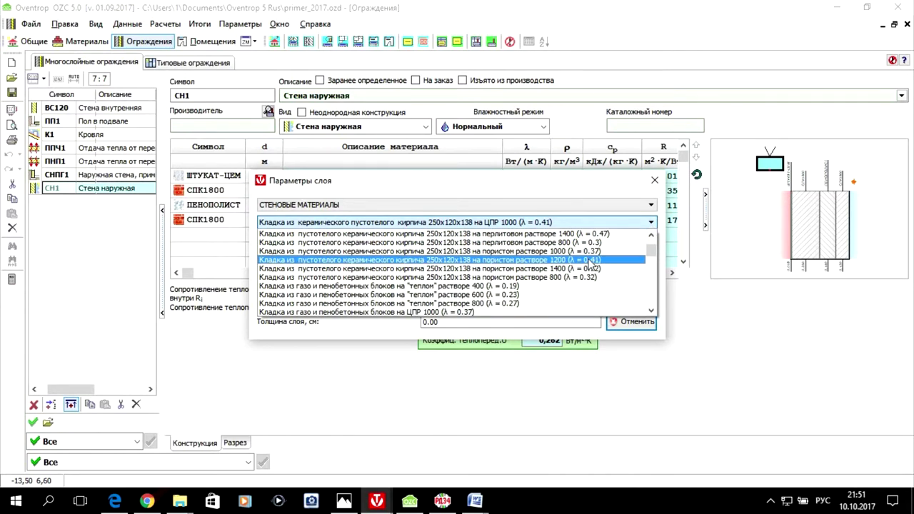
scroll(591, 263, down, 3)
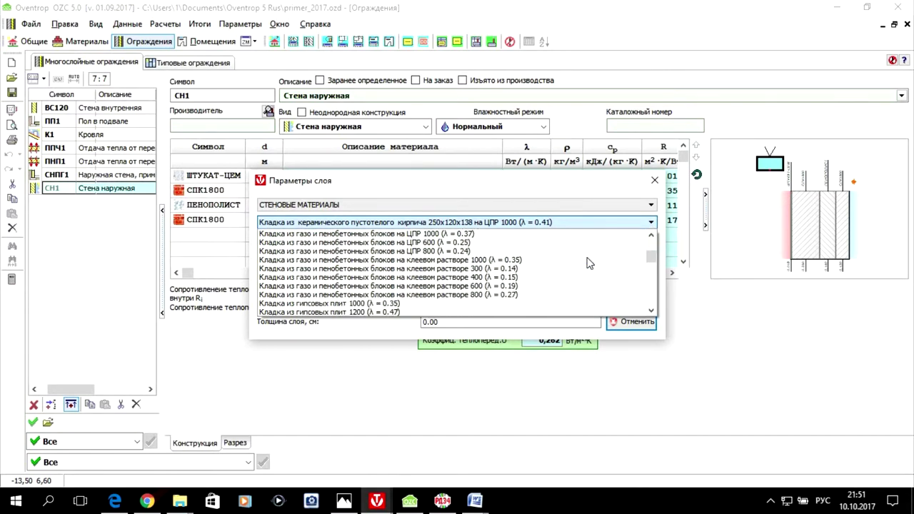
scroll(589, 263, down, 2)
scroll(588, 263, down, 1)
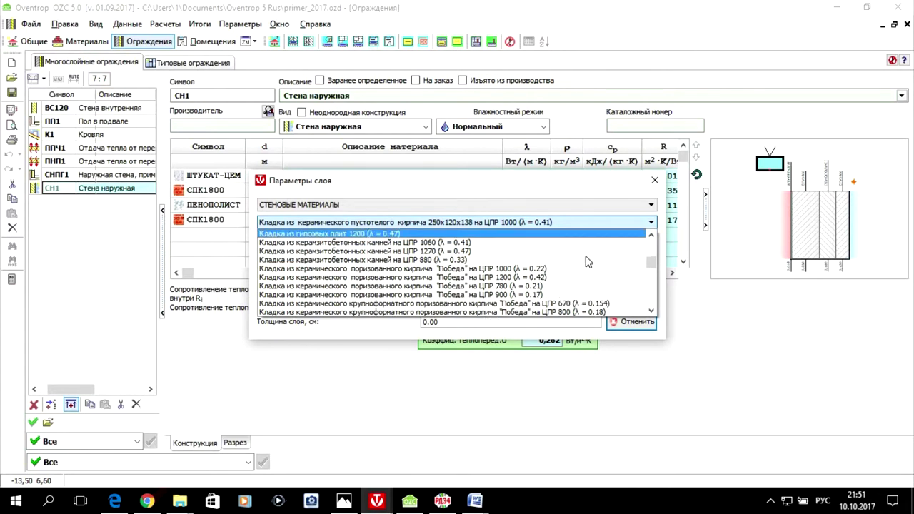
scroll(587, 261, down, 3)
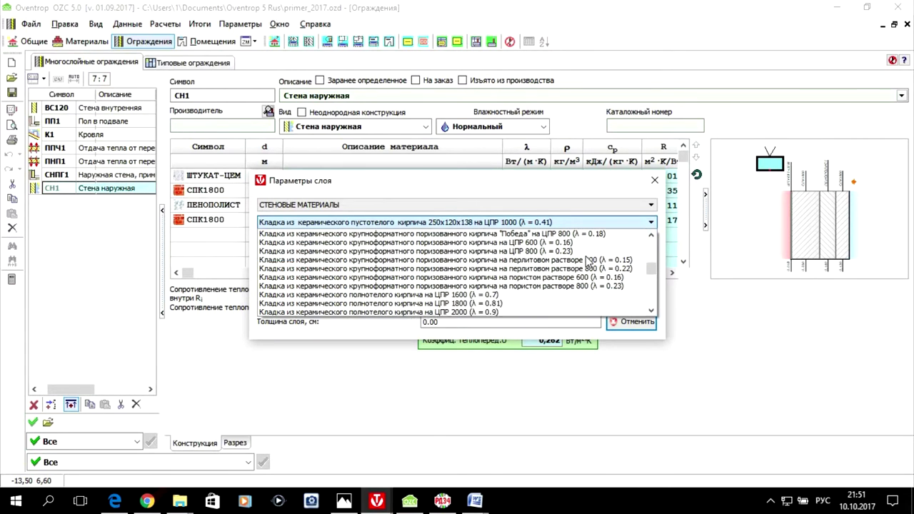
scroll(588, 262, down, 1)
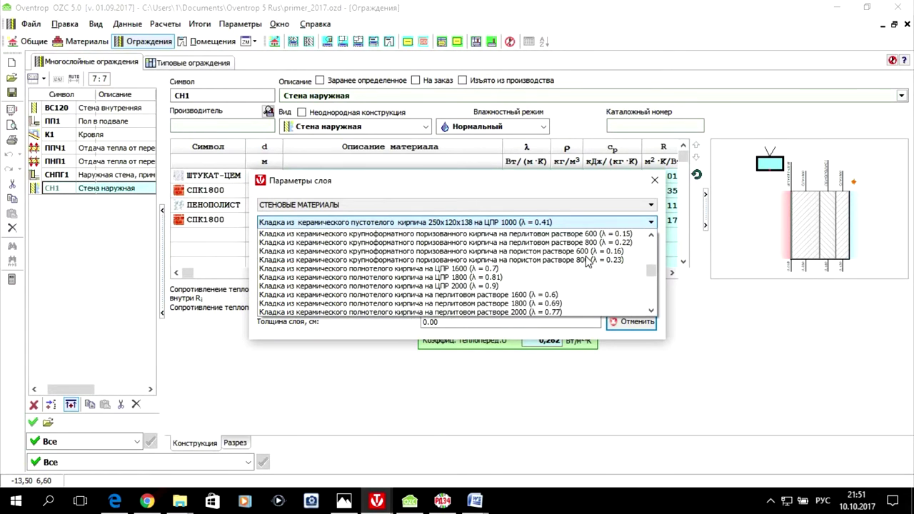
click(470, 277)
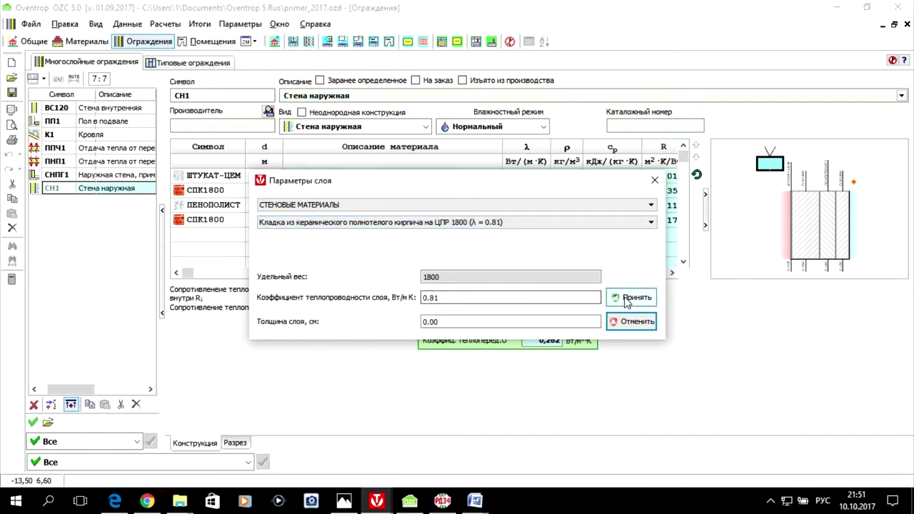
- Set the thickness of the solid brick masonry layer to 12 cm
click(422, 322)
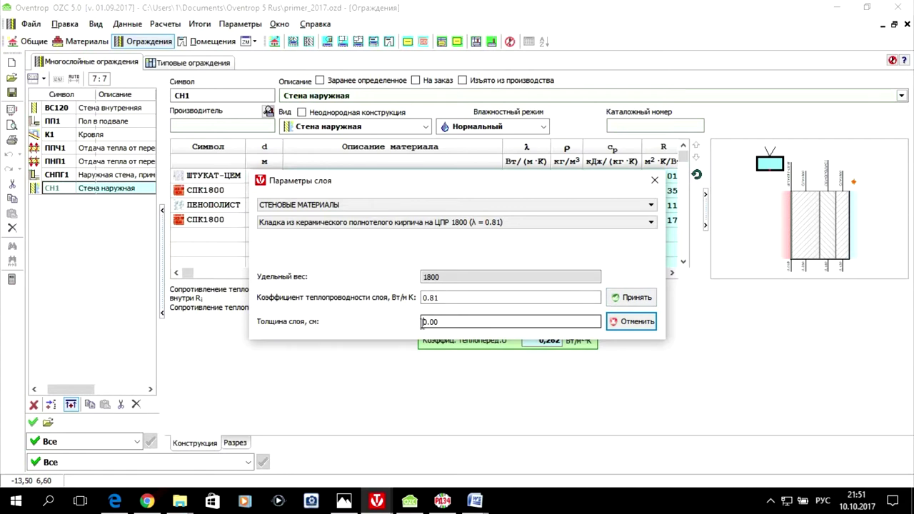
click(633, 205)
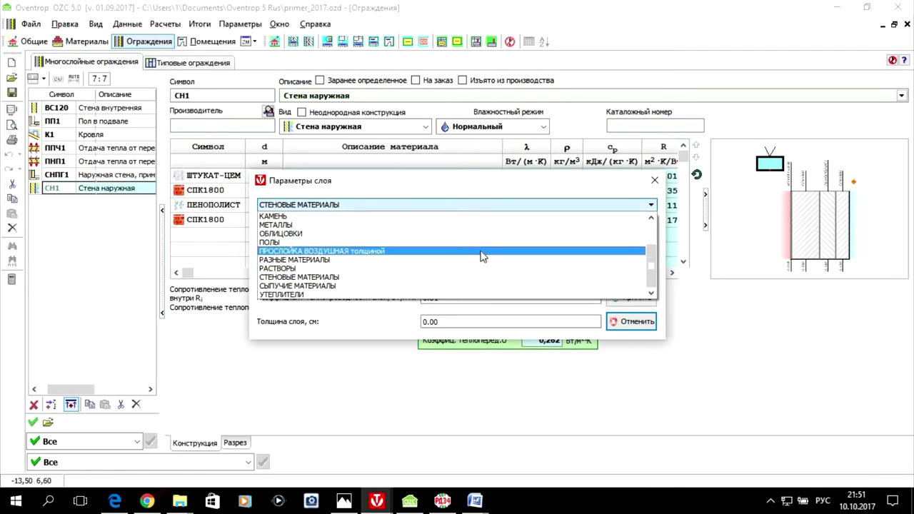
click(377, 325)
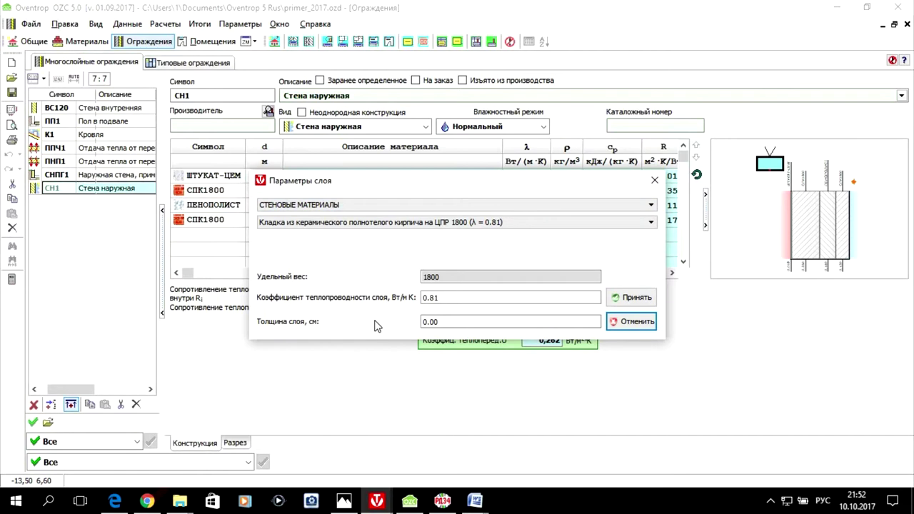
click(423, 322)
text(12)
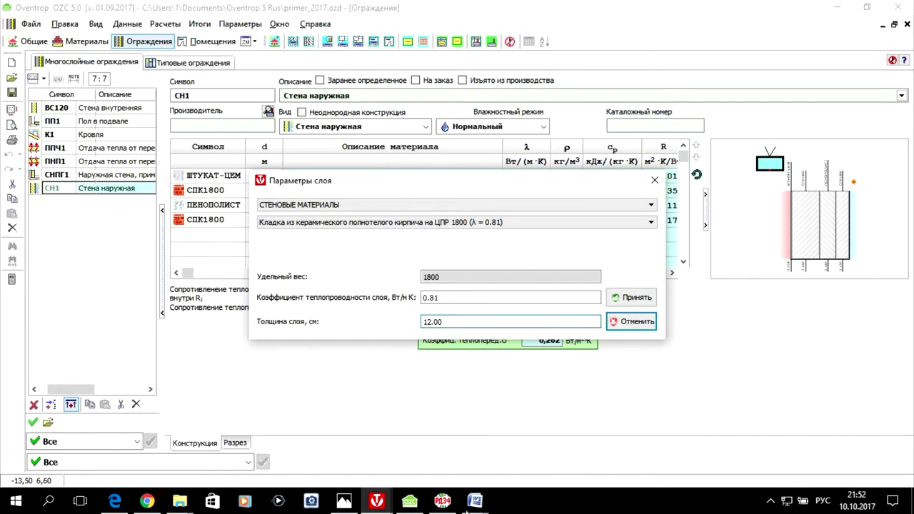
- Check the solid brick masonry's thermal conductivity in the Word document СП 23-101-2004, accept the layer and return to Valtec
mouse_move(476, 503)
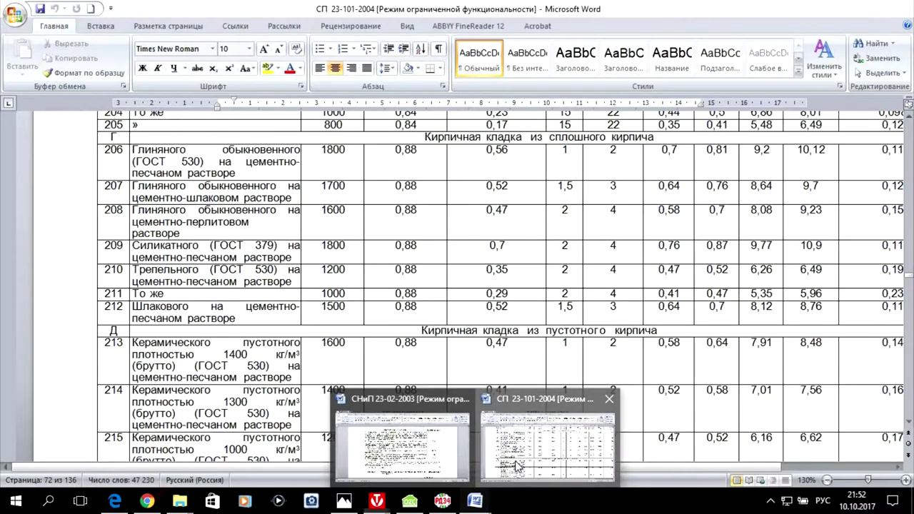
click(518, 469)
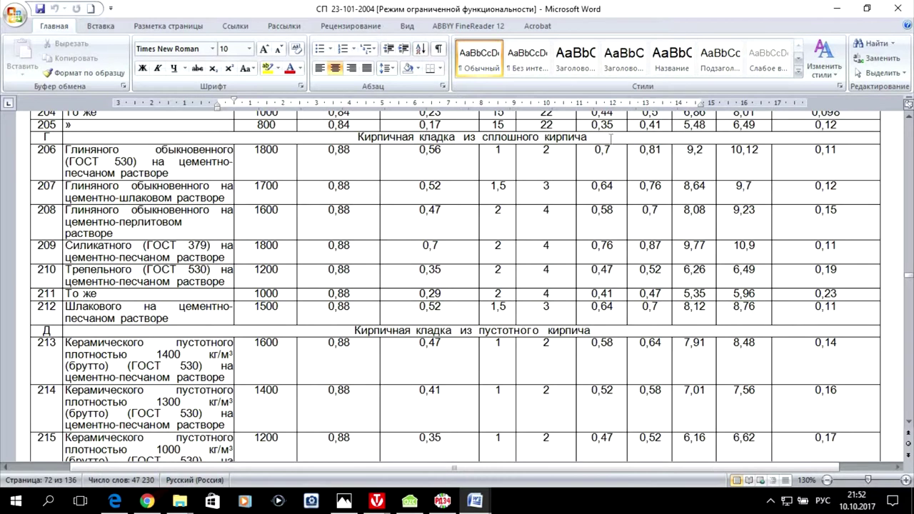
click(834, 9)
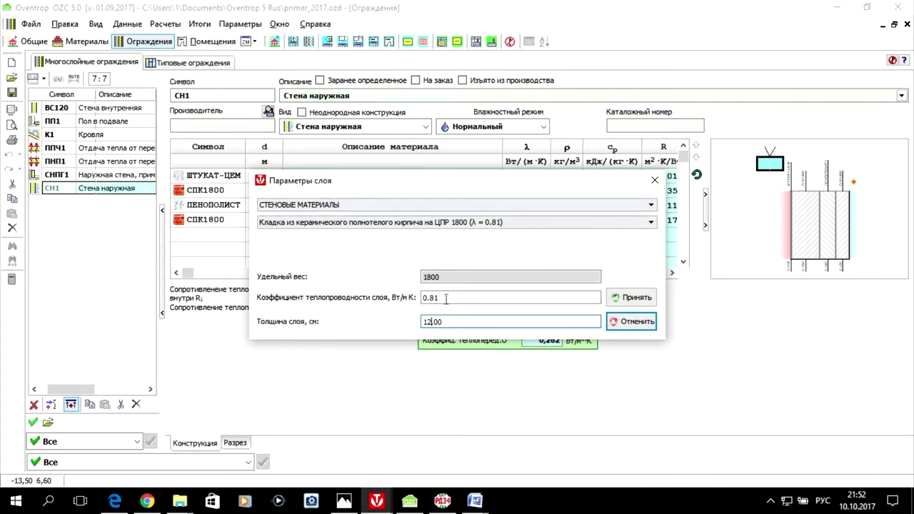
click(624, 301)
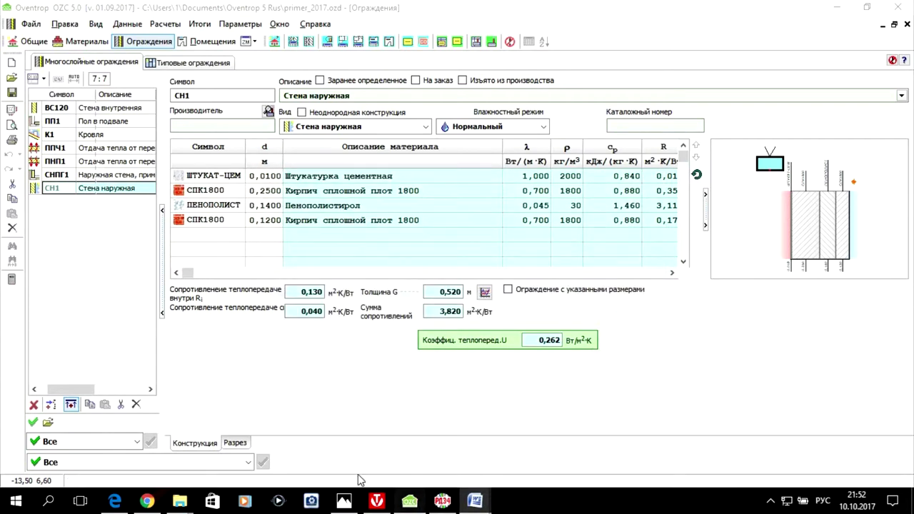
click(377, 500)
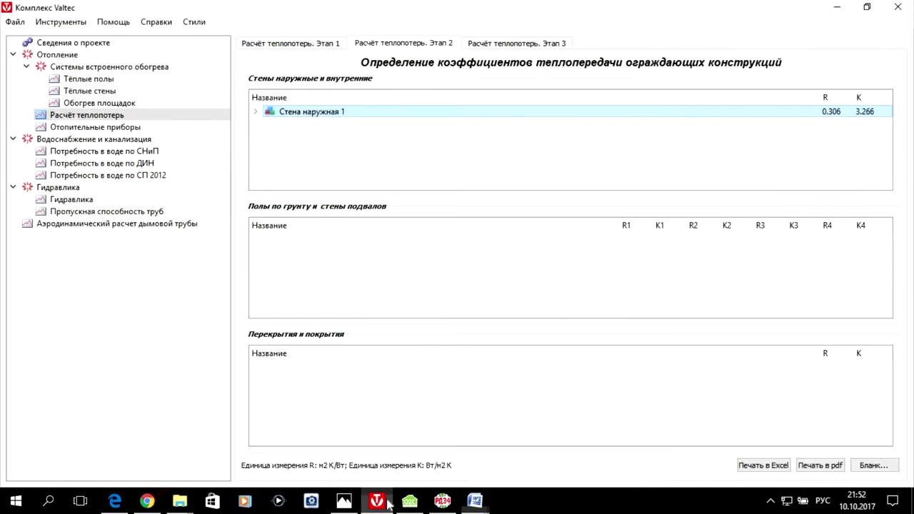
- Expand "Стена наружная 1" to view its layers and show the editing options for the brick masonry layer
double_click(322, 116)
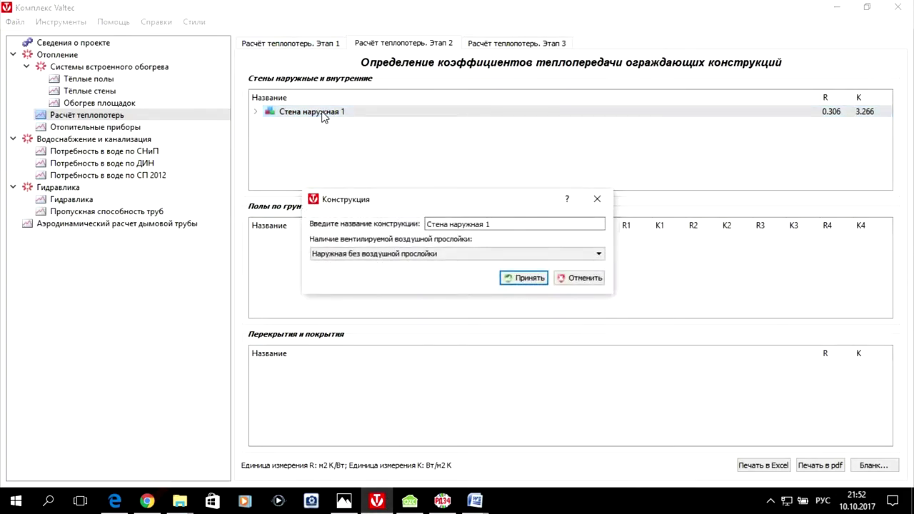
click(581, 277)
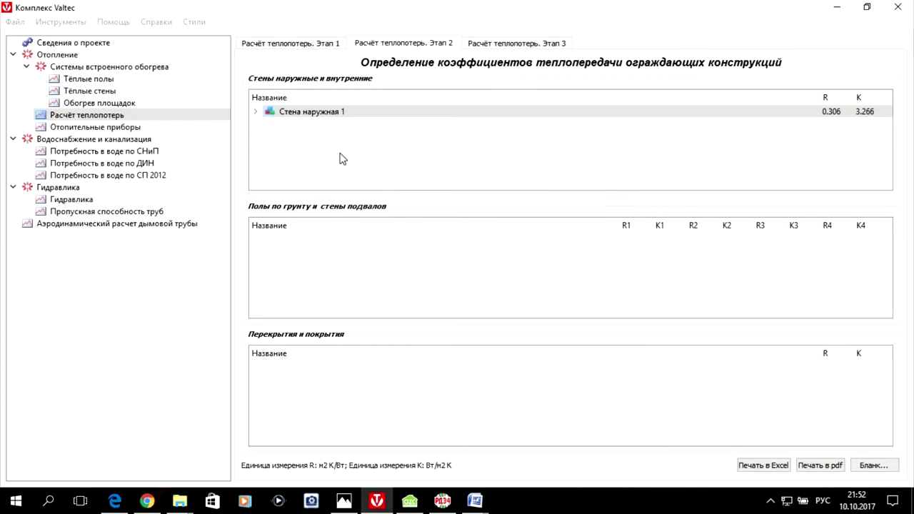
click(255, 112)
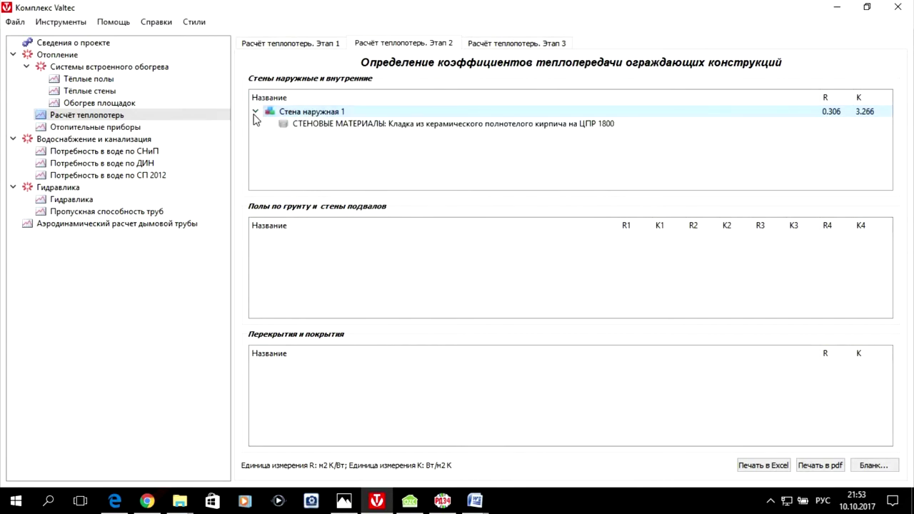
click(361, 126)
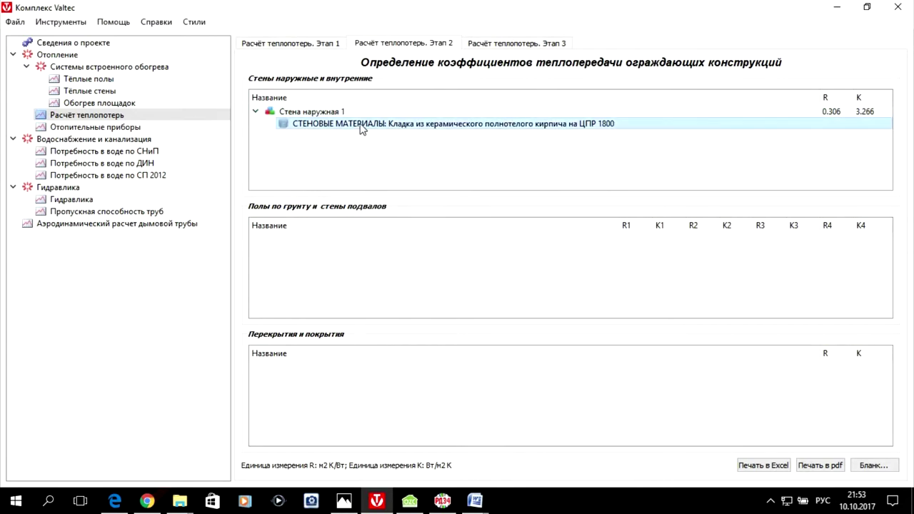
right_click(362, 128)
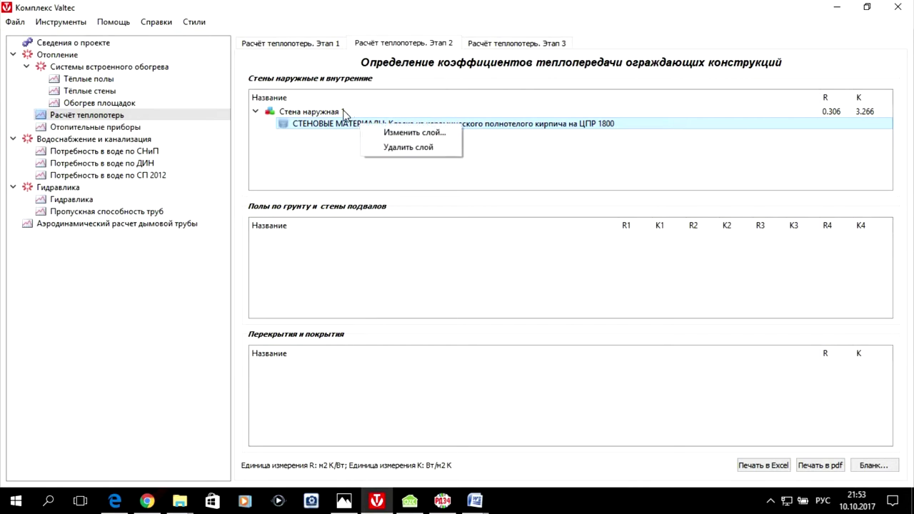
- Start a new layer for the wall "Стена наружная 1" and set its material category to "УТЕПЛИТЕЛИ"
click(344, 113)
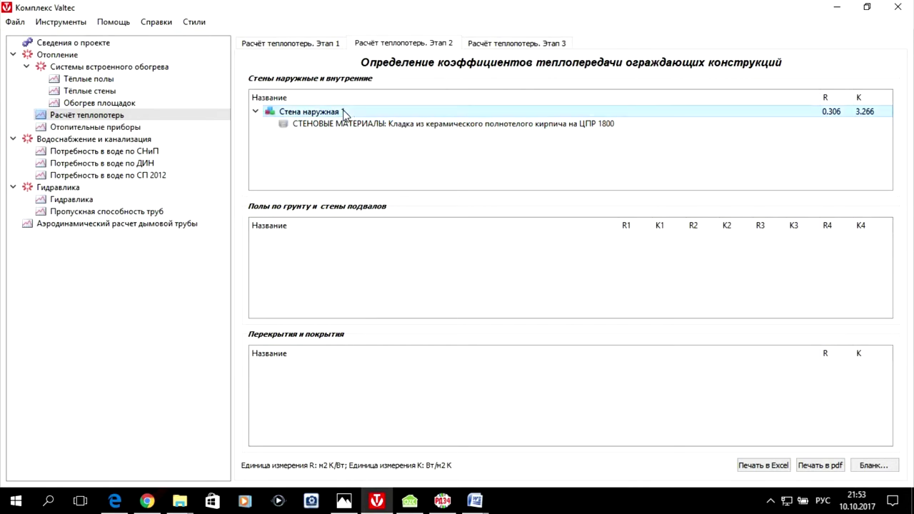
right_click(344, 115)
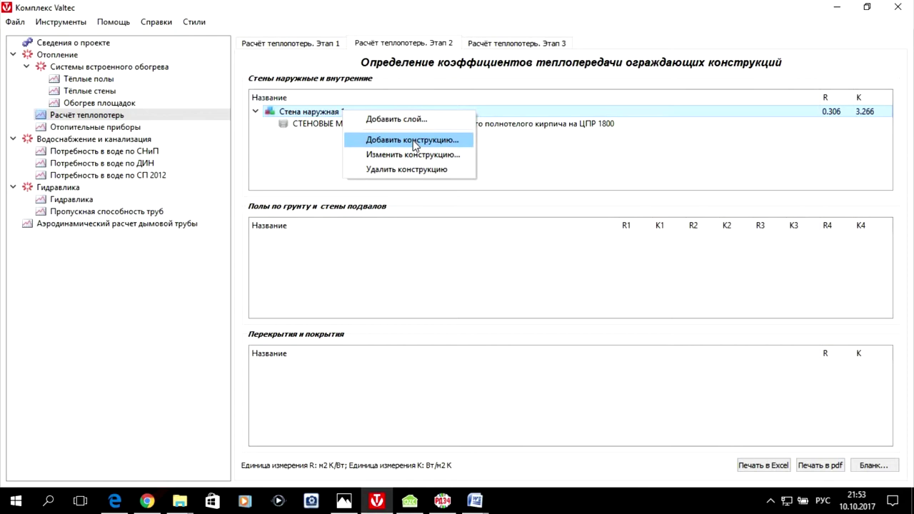
click(394, 120)
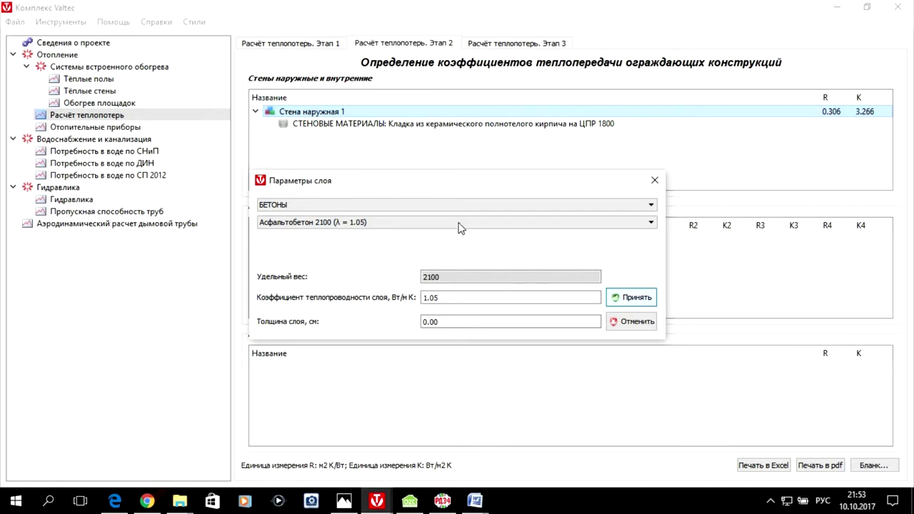
click(650, 206)
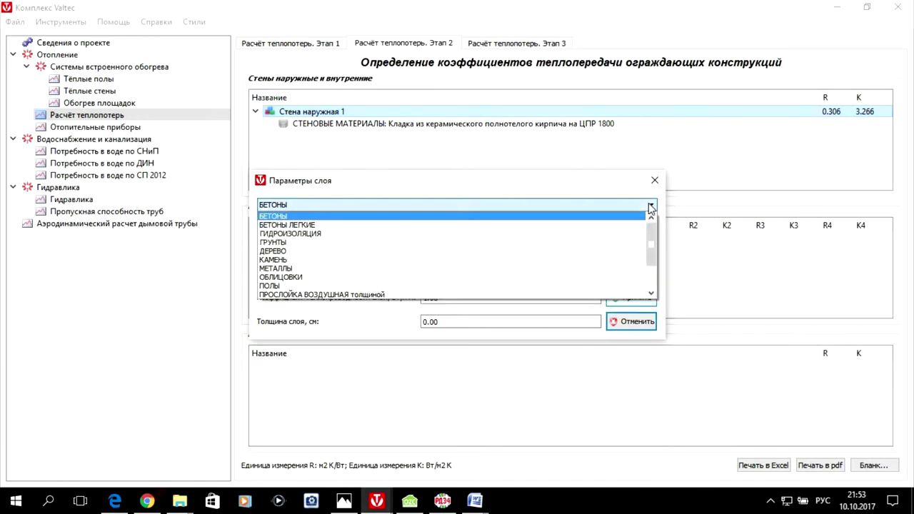
scroll(551, 255, down, 2)
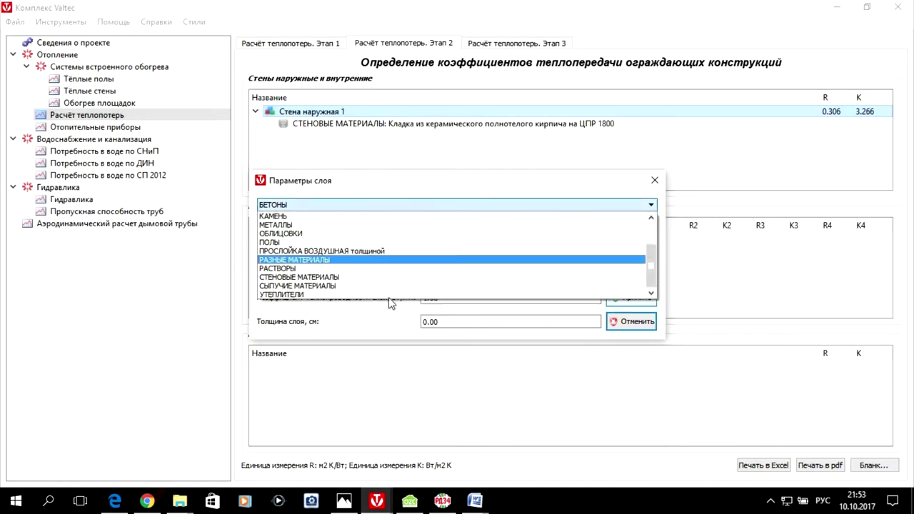
click(368, 295)
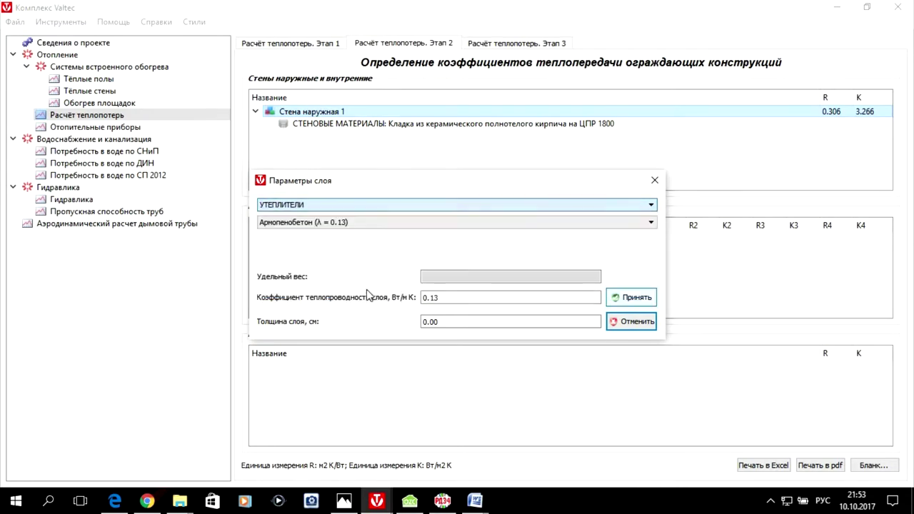
- Choose "Пенополистирол Пеноплекс 43 (λ = 0.032)" from the insulation materials as the layer material
click(583, 224)
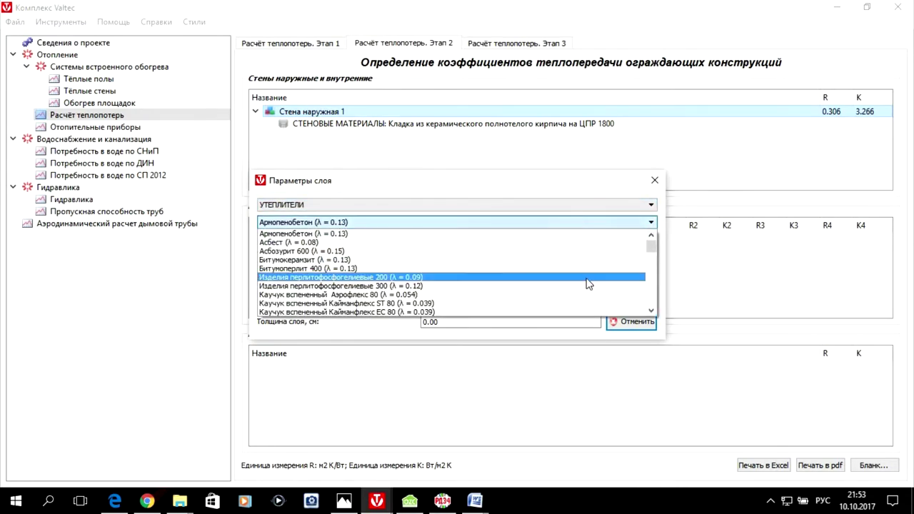
scroll(587, 284, down, 1)
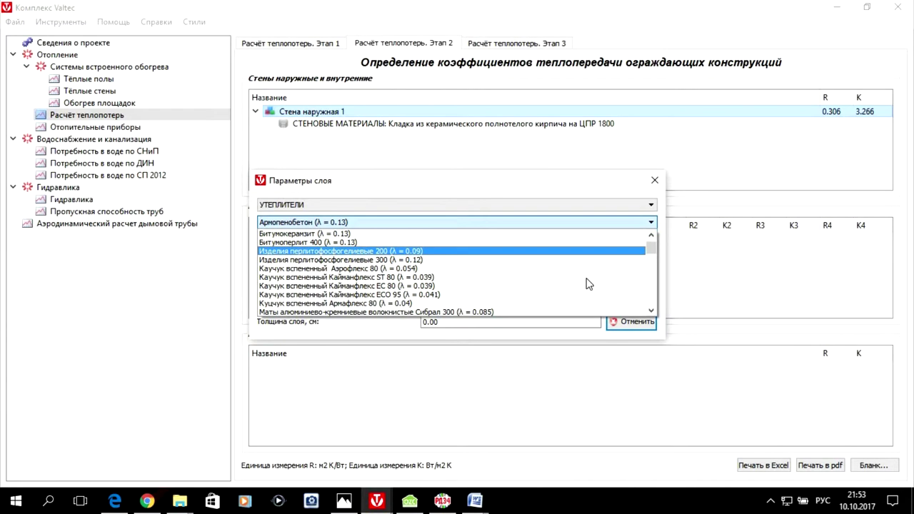
scroll(587, 284, down, 3)
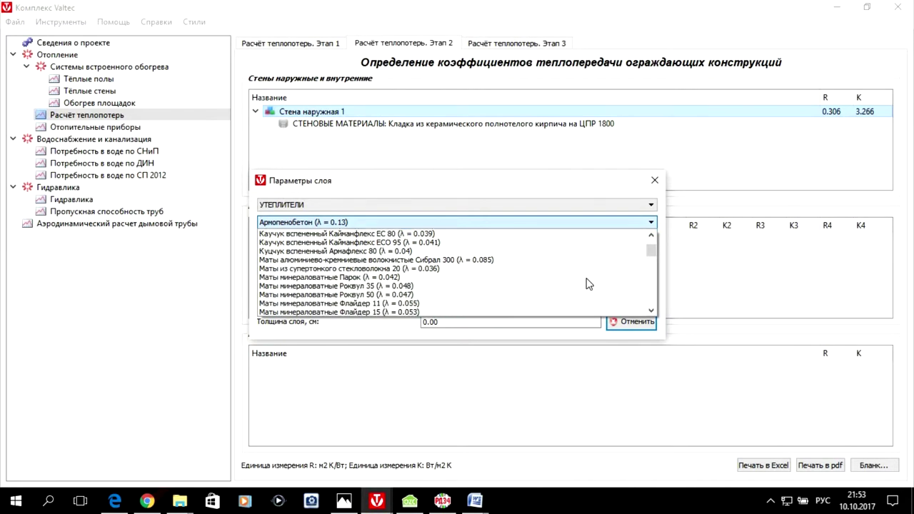
scroll(587, 284, down, 3)
scroll(586, 283, down, 2)
scroll(587, 284, down, 1)
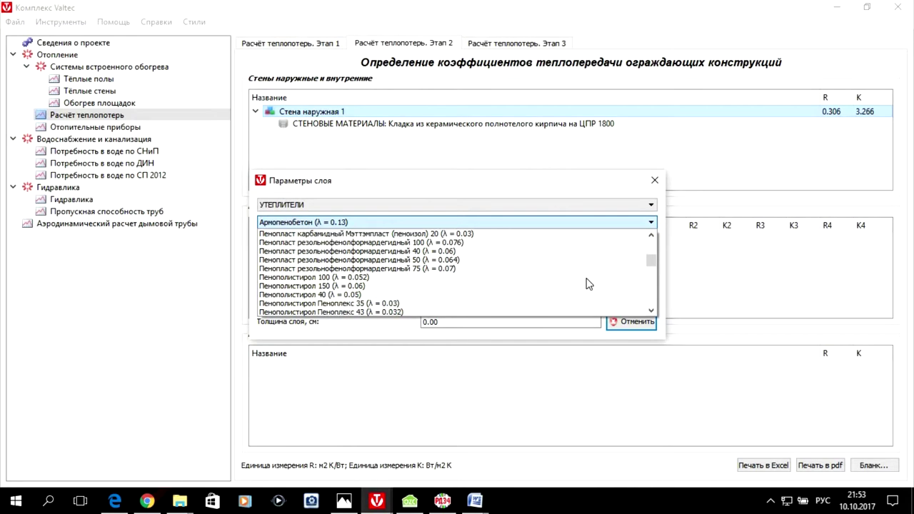
scroll(587, 284, down, 2)
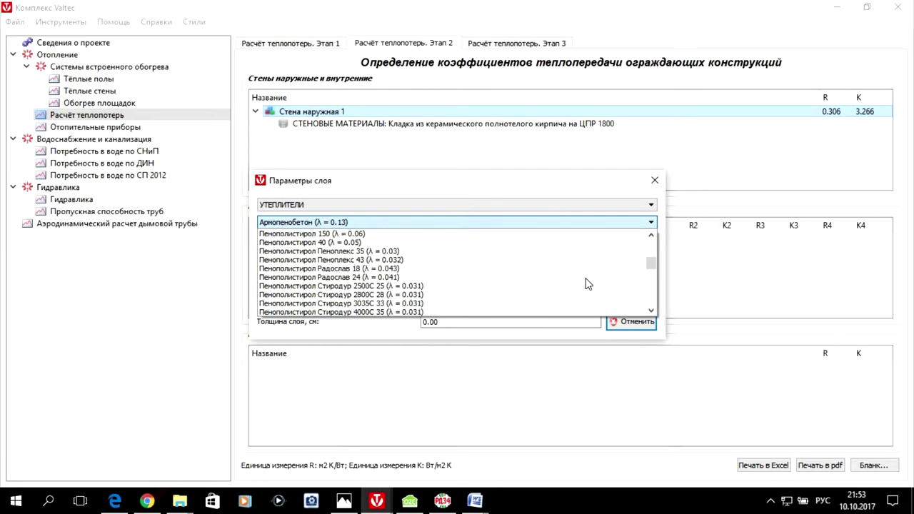
scroll(586, 283, down, 2)
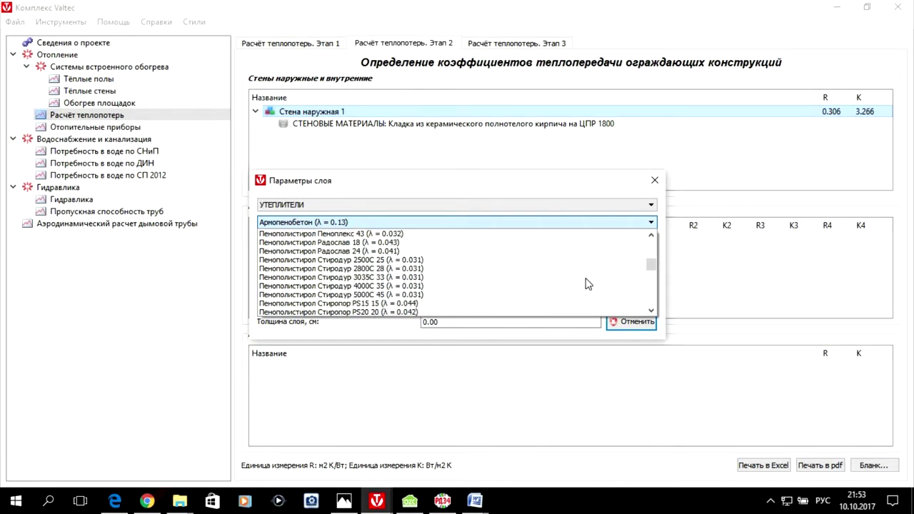
scroll(585, 284, up, 1)
scroll(585, 283, up, 1)
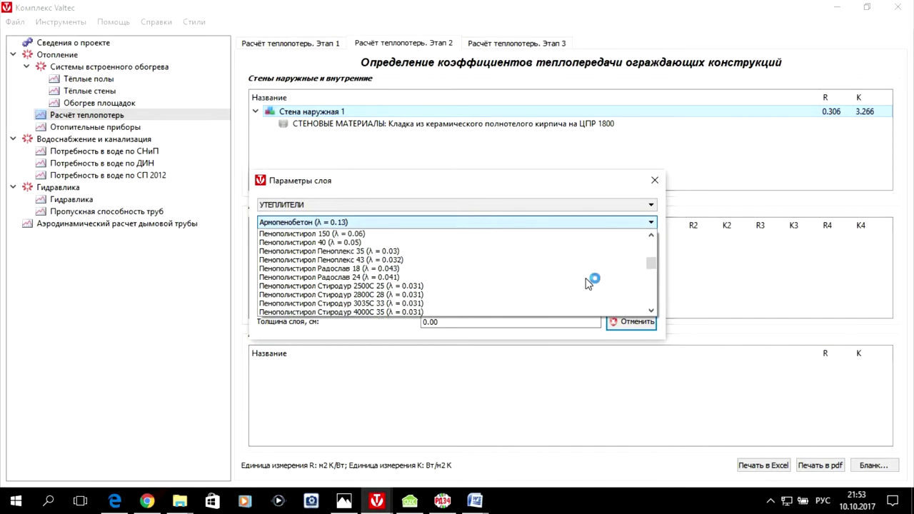
scroll(586, 283, up, 1)
scroll(587, 284, down, 3)
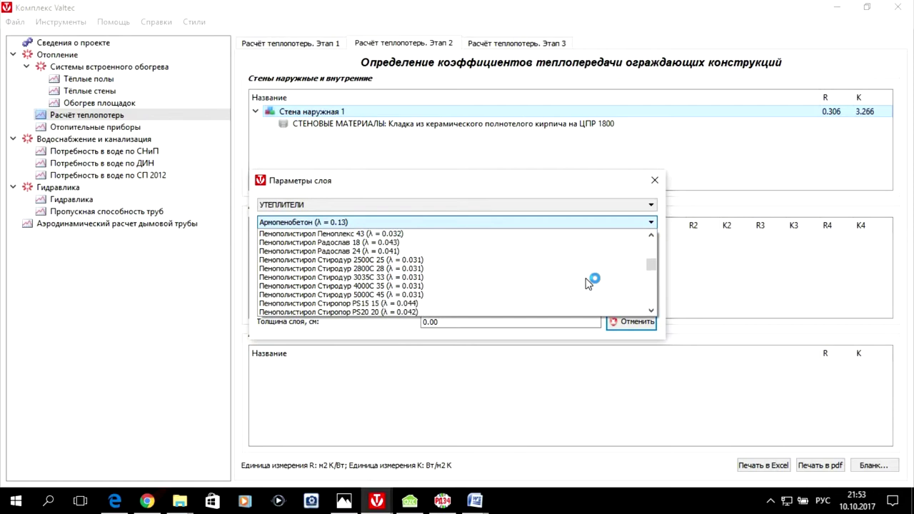
scroll(586, 283, down, 3)
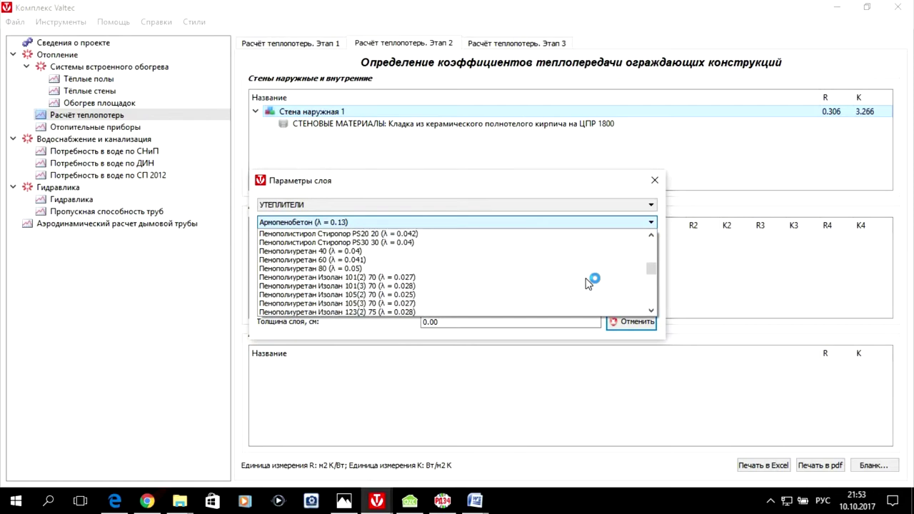
scroll(586, 283, down, 2)
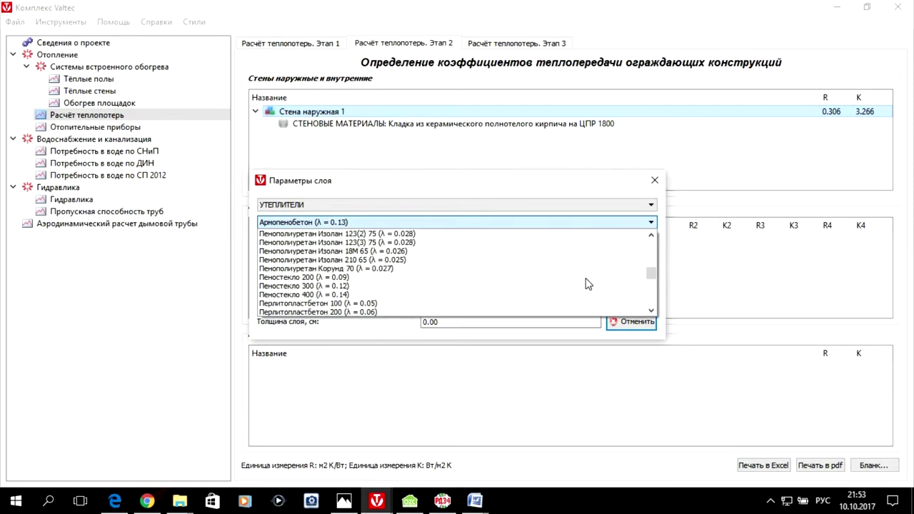
scroll(586, 283, down, 1)
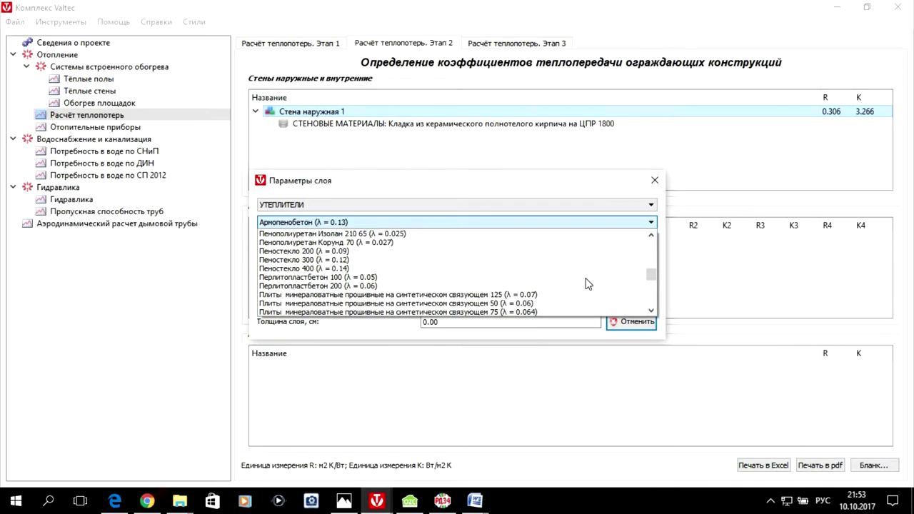
scroll(587, 284, down, 1)
scroll(587, 283, down, 3)
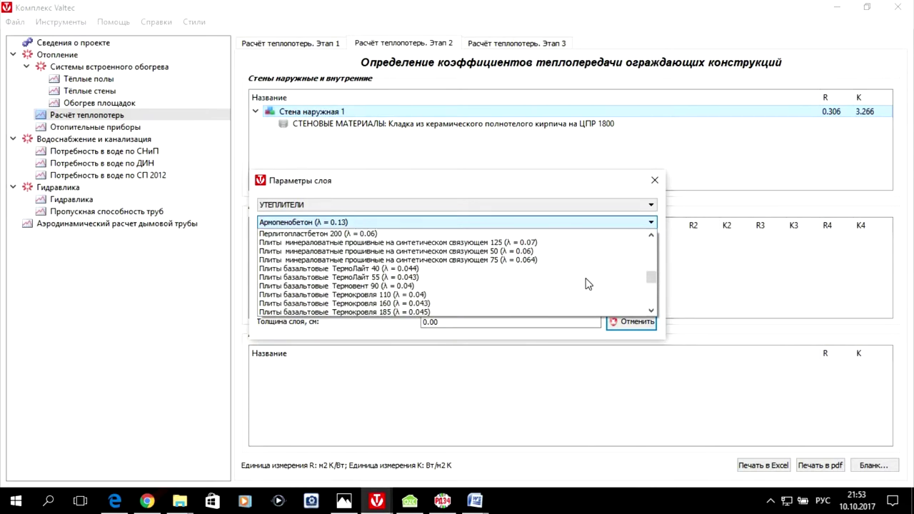
scroll(587, 283, down, 3)
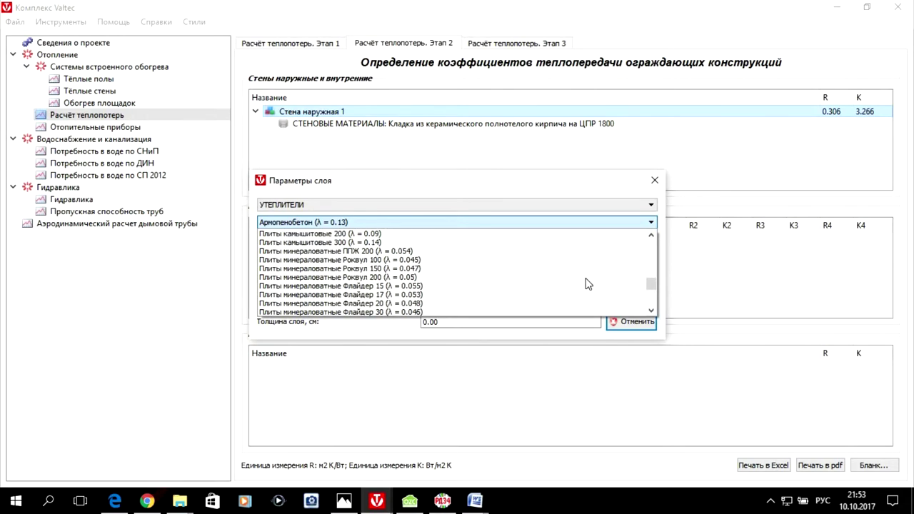
scroll(586, 284, down, 3)
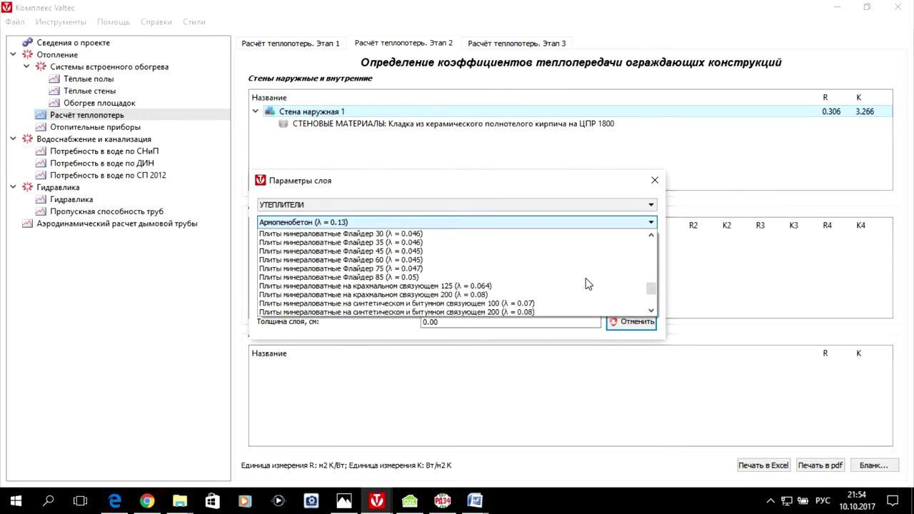
scroll(587, 283, down, 2)
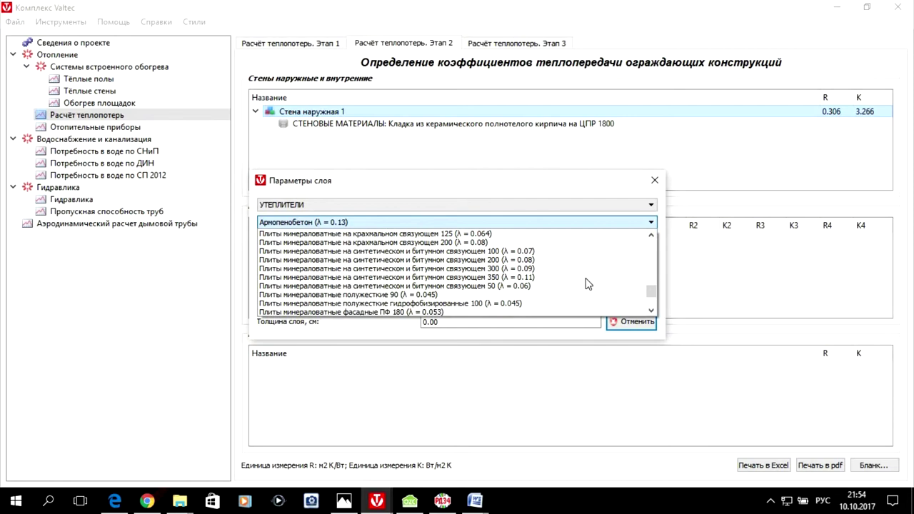
scroll(587, 284, down, 1)
scroll(586, 284, down, 3)
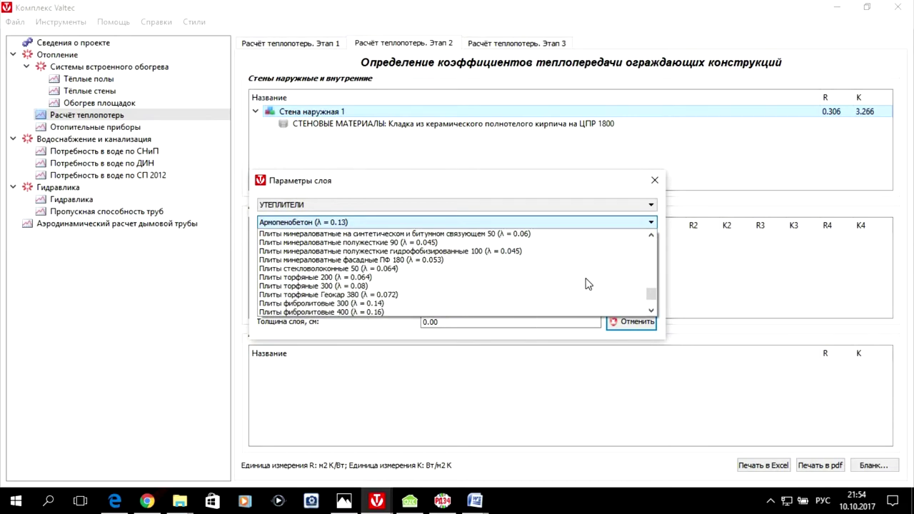
scroll(587, 283, down, 2)
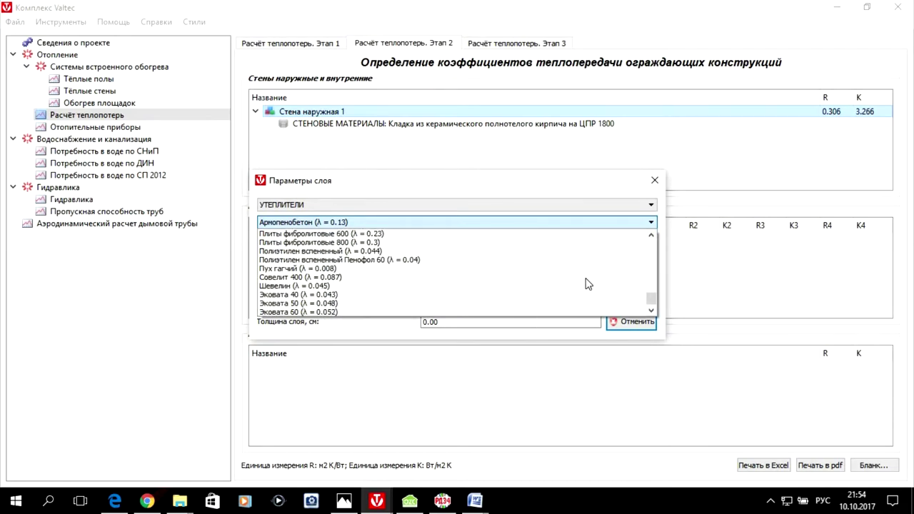
scroll(587, 283, up, 10)
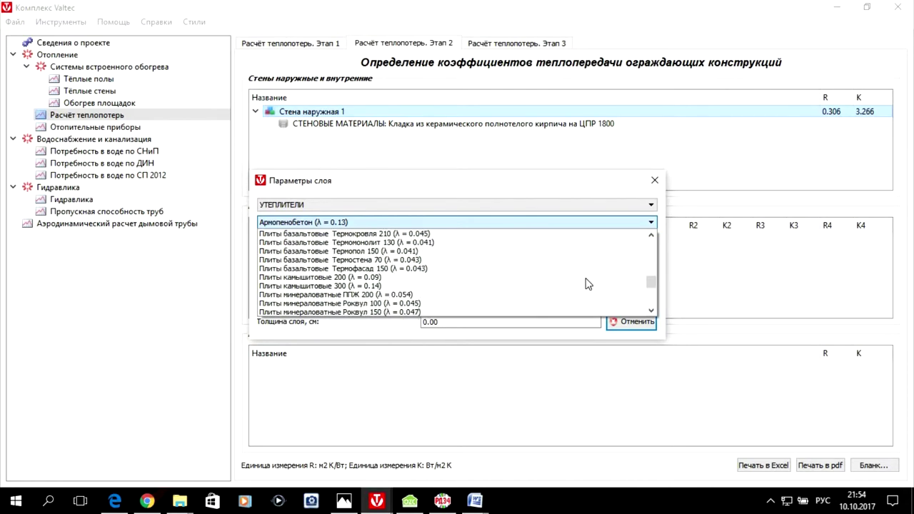
scroll(586, 283, up, 2)
scroll(587, 283, up, 2)
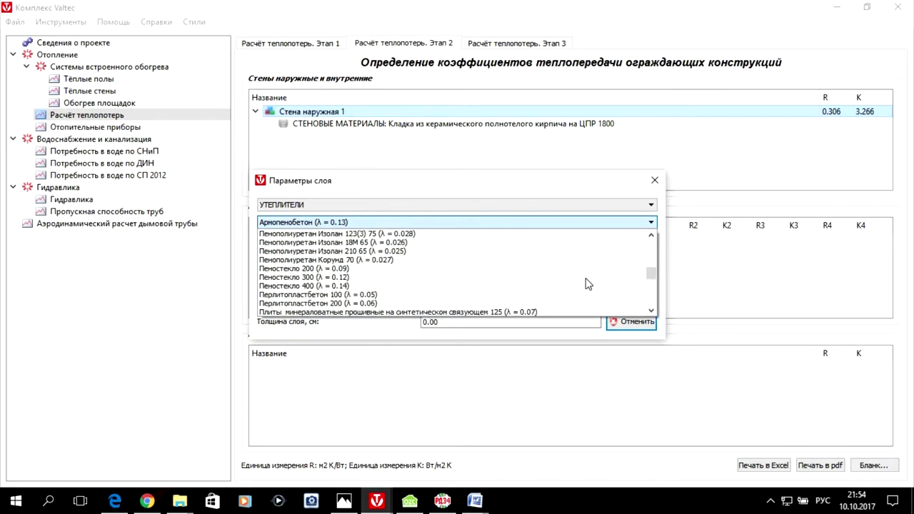
scroll(587, 283, up, 2)
scroll(586, 283, up, 2)
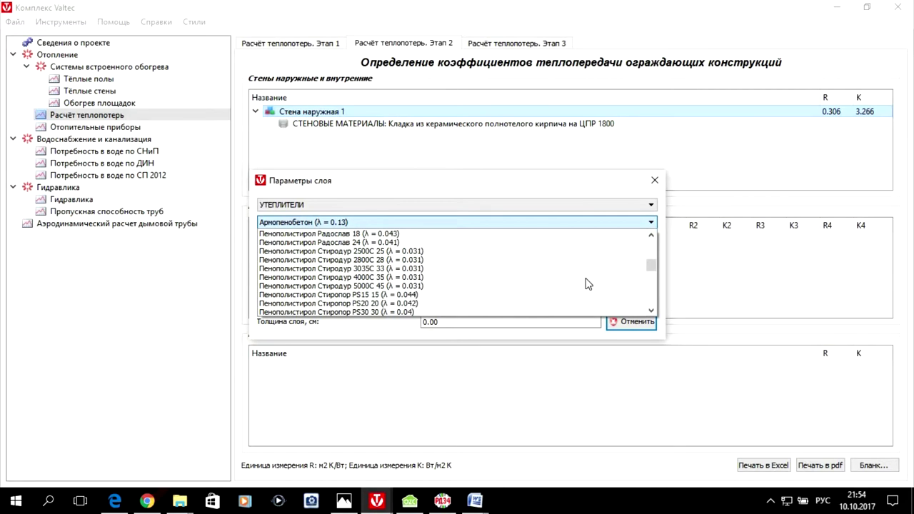
scroll(586, 283, down, 1)
scroll(587, 283, up, 1)
scroll(586, 283, up, 1)
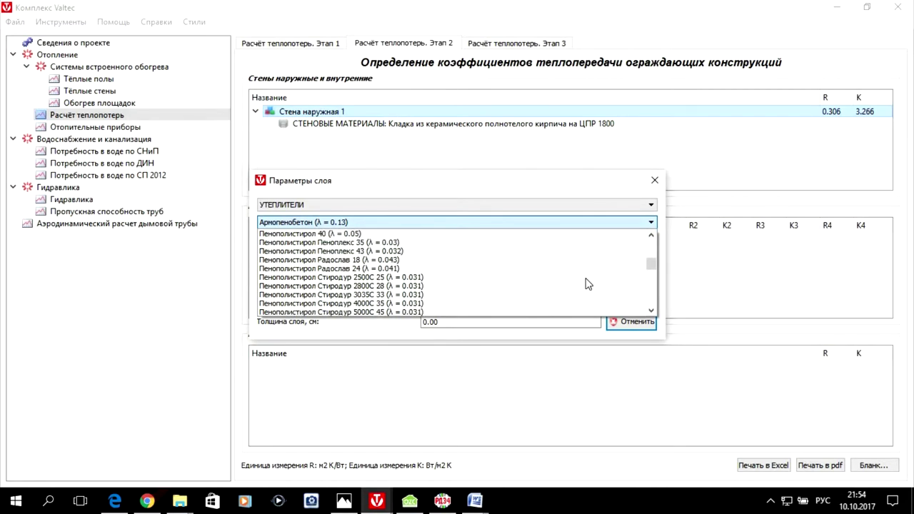
scroll(587, 283, up, 1)
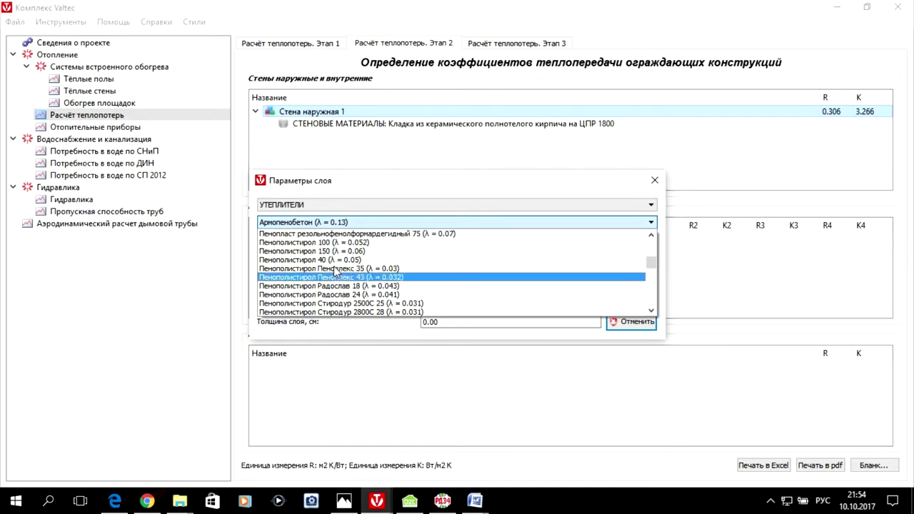
click(388, 278)
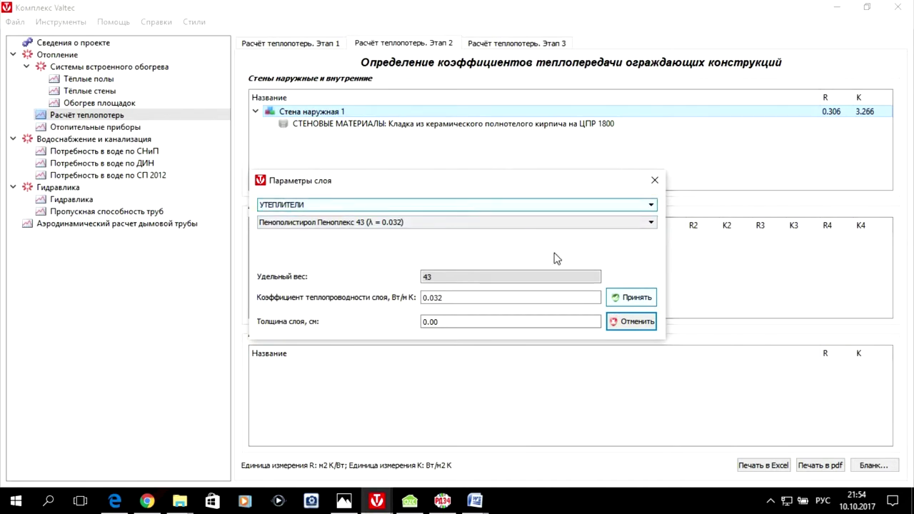
- Set the thickness of the Пеноплекс insulation layer to 14 cm and accept the layer
click(444, 321)
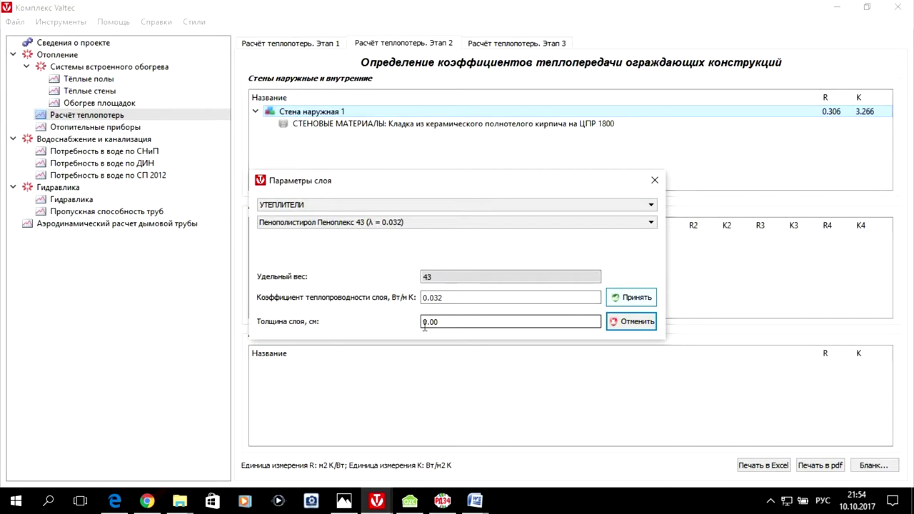
text(14)
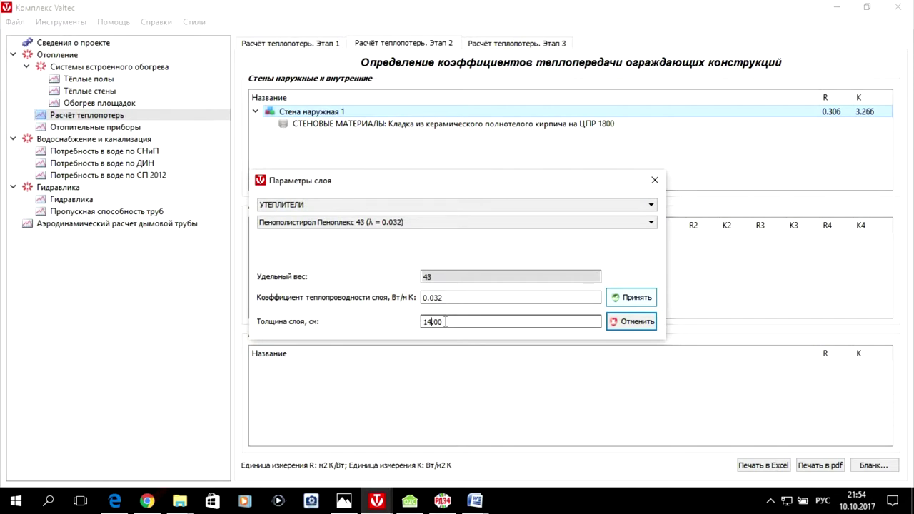
click(631, 298)
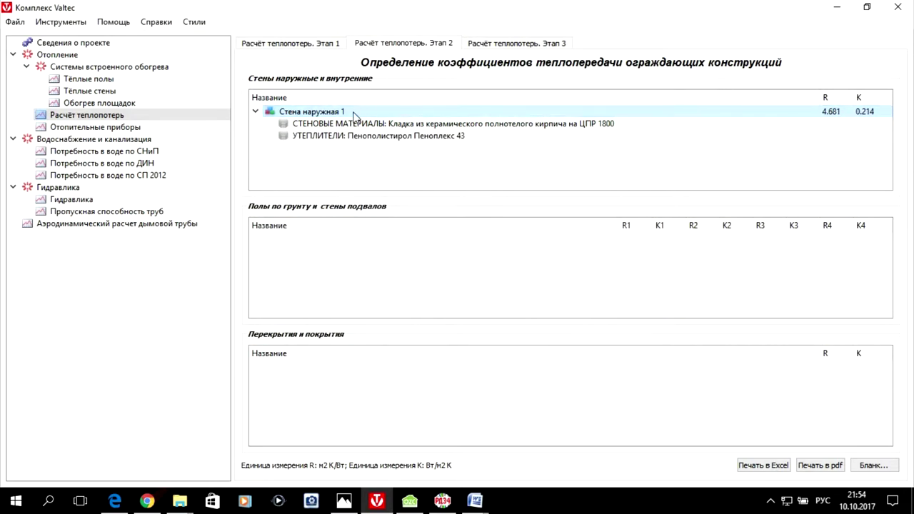
- Start a new layer for the wall "Стена наружная 1" and set its material category to "СТЕНОВЫЕ МАТЕРИАЛЫ"
right_click(346, 114)
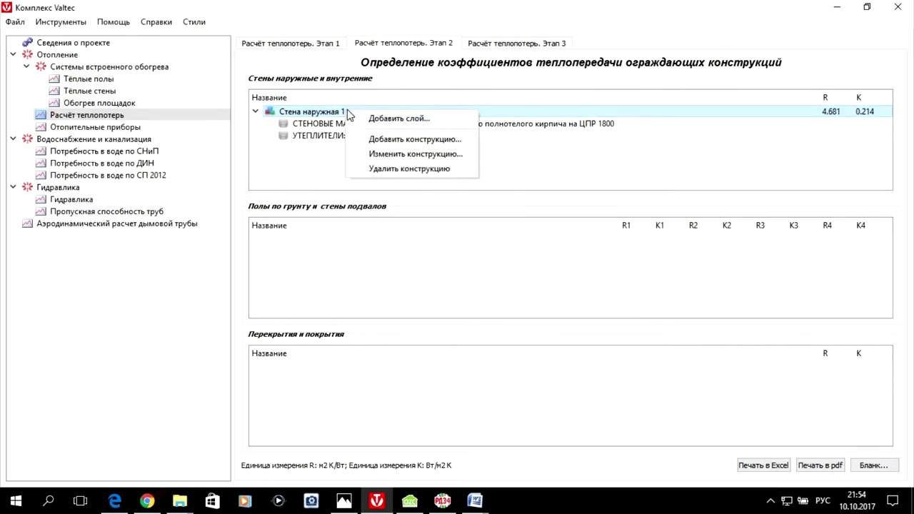
click(391, 121)
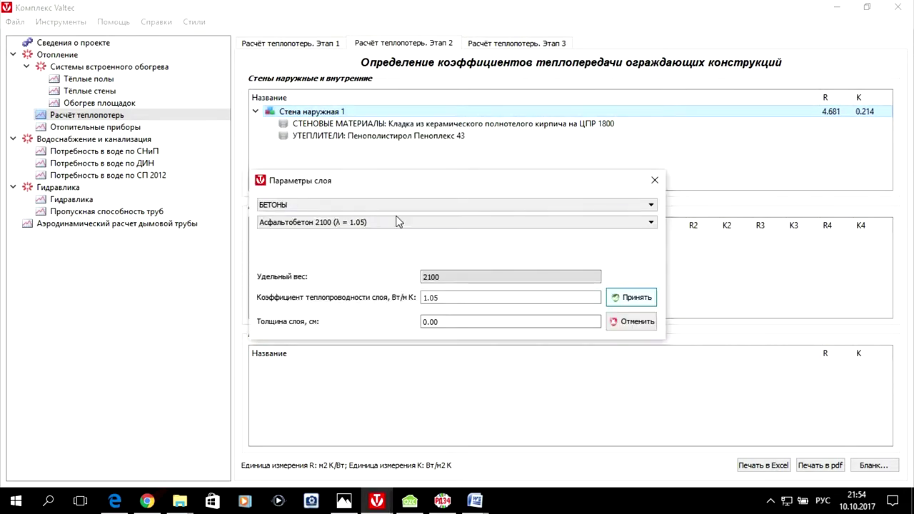
click(535, 207)
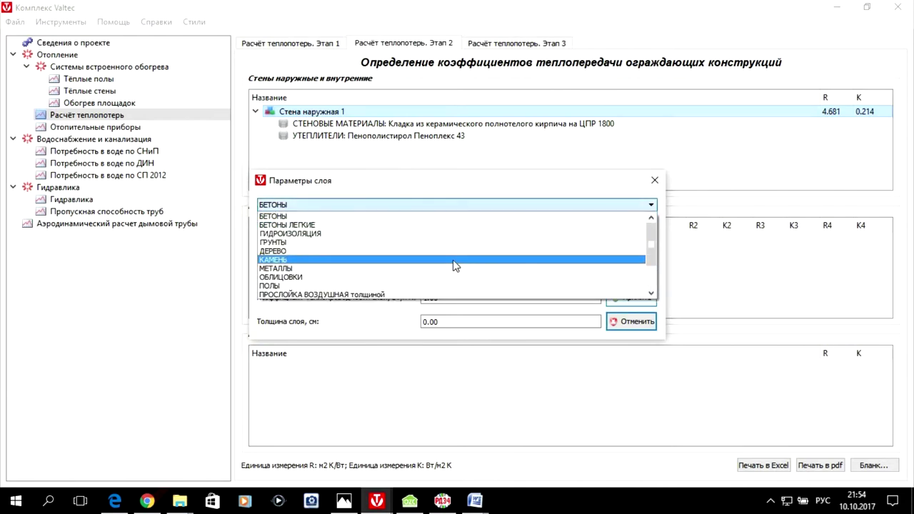
scroll(428, 263, down, 2)
click(367, 276)
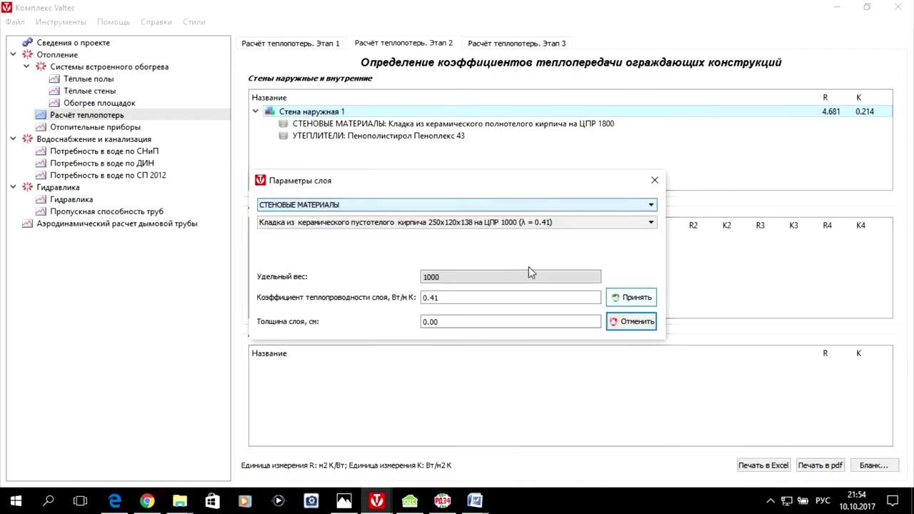
- Choose "Кладка из керамического полнотелого кирпича на ЦПР 1800 (λ = 0.81)" as the layer material
click(615, 222)
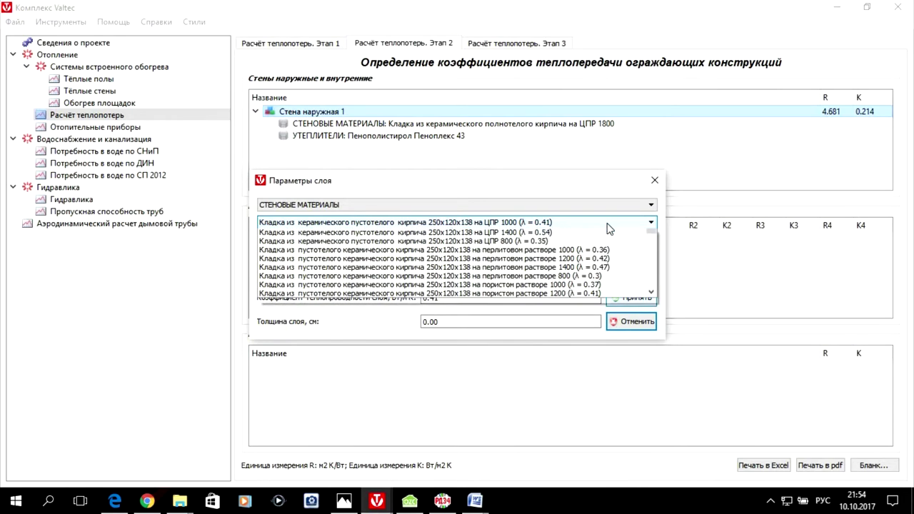
scroll(590, 264, down, 5)
scroll(589, 264, down, 6)
scroll(589, 264, down, 1)
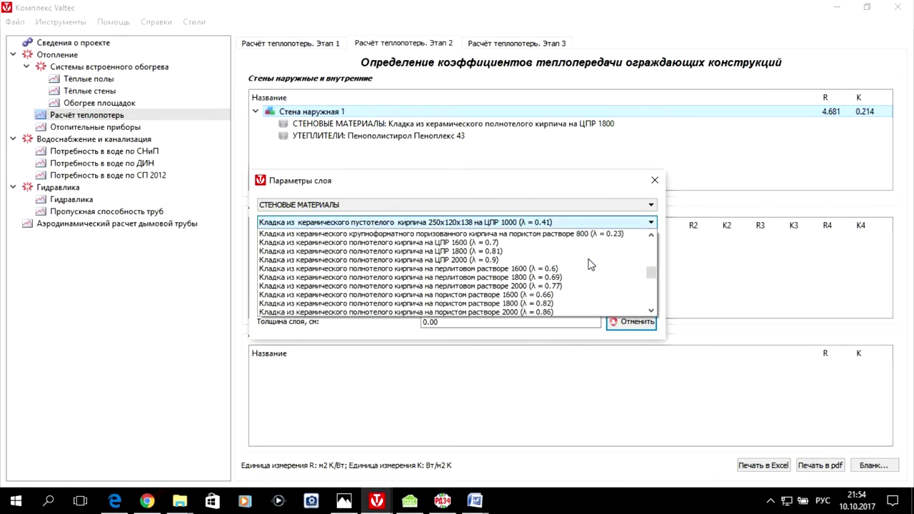
click(493, 252)
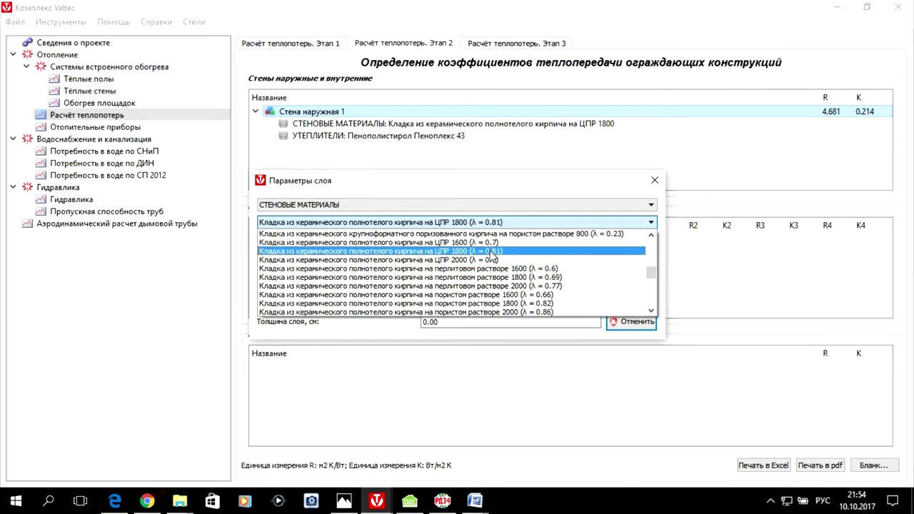
- Set the thickness of the second brick masonry layer to 25 cm and accept the layer
click(432, 321)
key(Home)
key(shift+Right)
text(25)
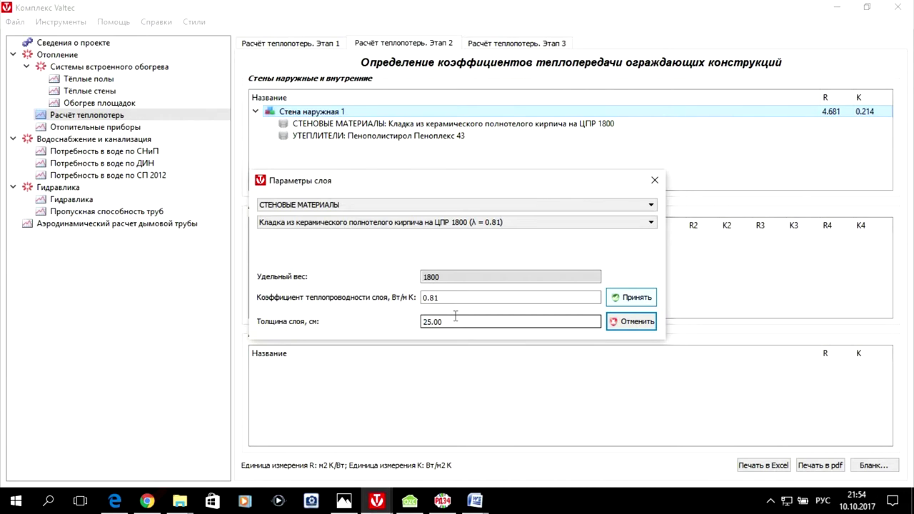
click(635, 298)
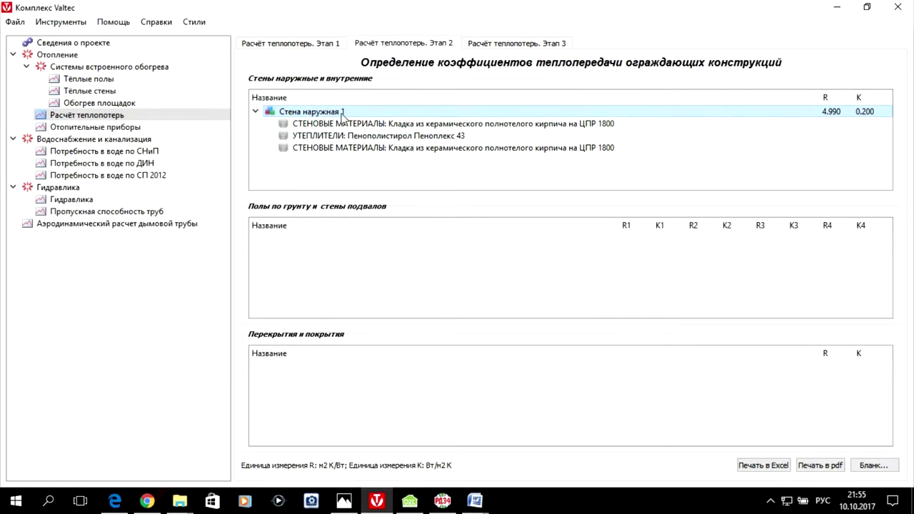
- Start another layer for the wall "Стена наружная 1" and look through the materials of the "ОБЛИЦОВКИ" category
right_click(317, 115)
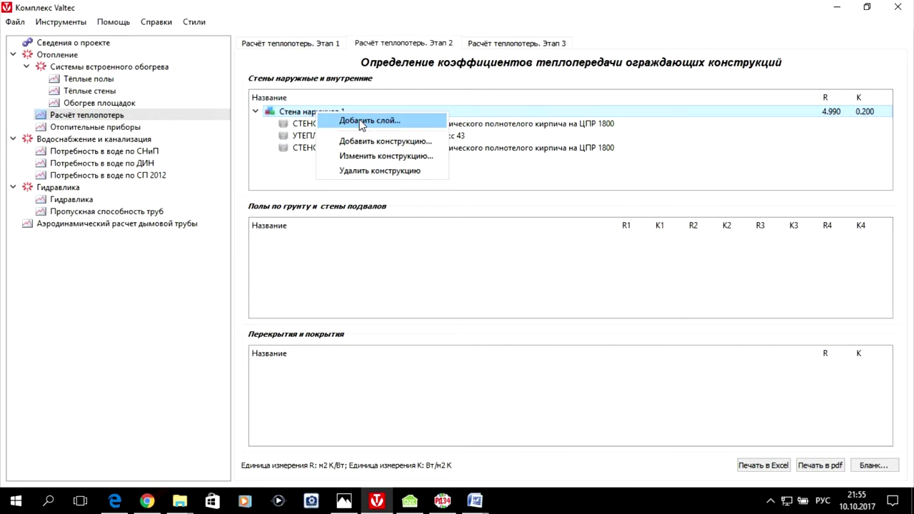
click(361, 123)
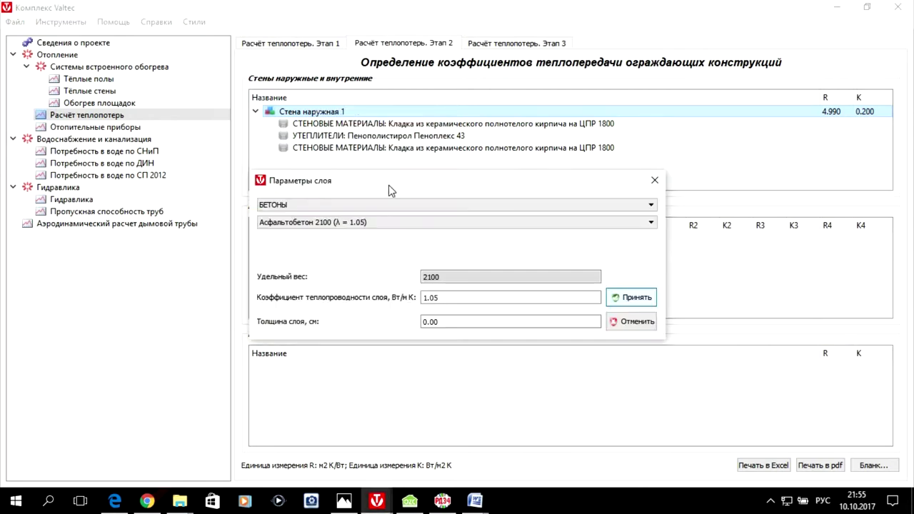
click(650, 206)
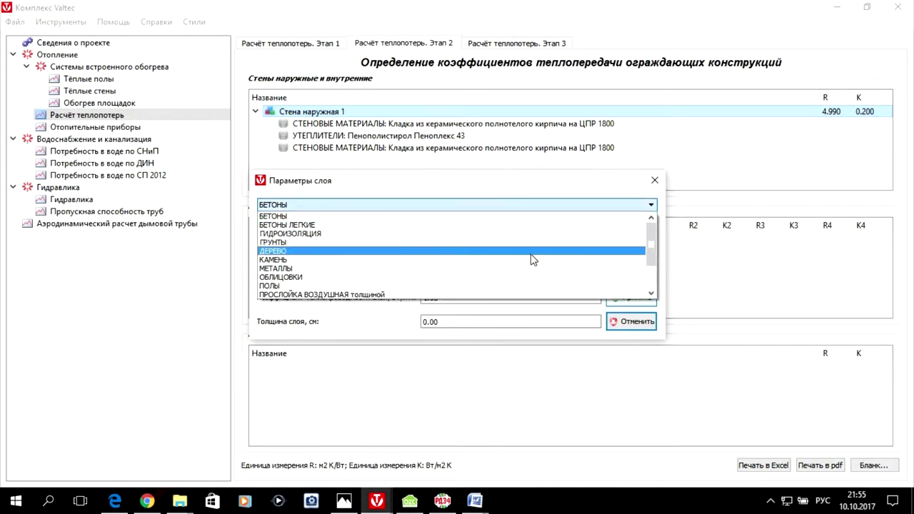
click(456, 277)
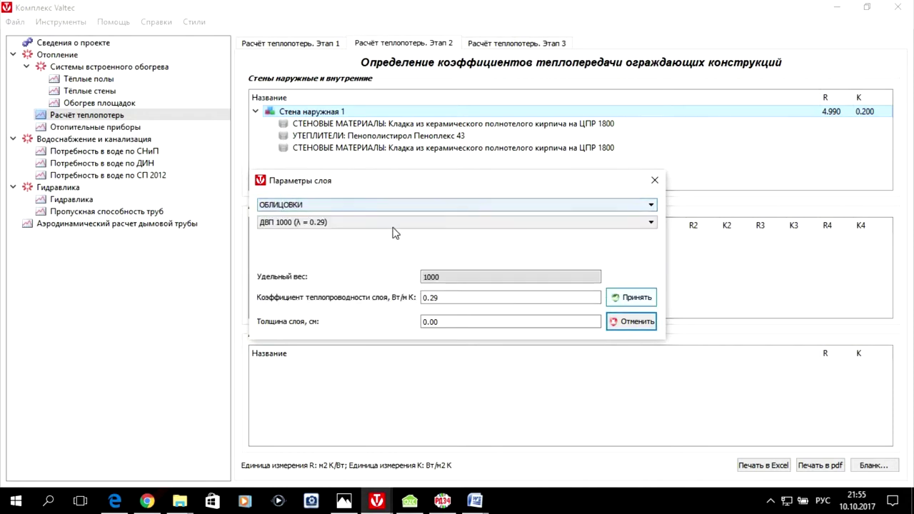
click(394, 233)
scroll(395, 270, down, 3)
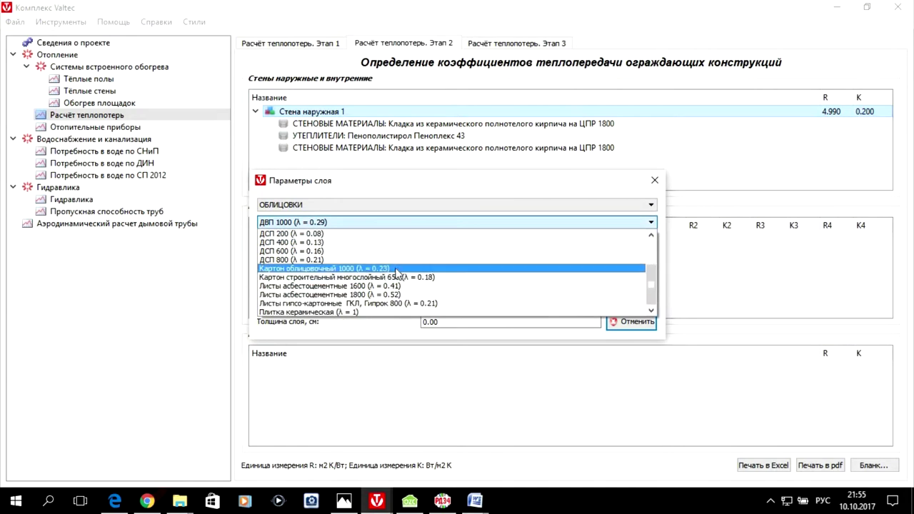
scroll(394, 264, up, 3)
- Switch the layer's category to "РАСТВОРЫ" and choose "Раствор цементно-песчаный 1800 (λ = 0.93)" as its material
click(321, 203)
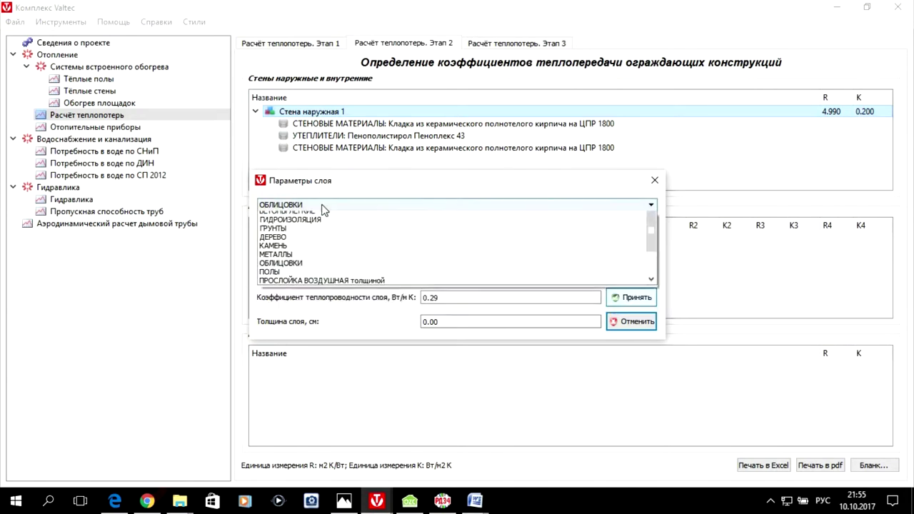
scroll(362, 249, down, 2)
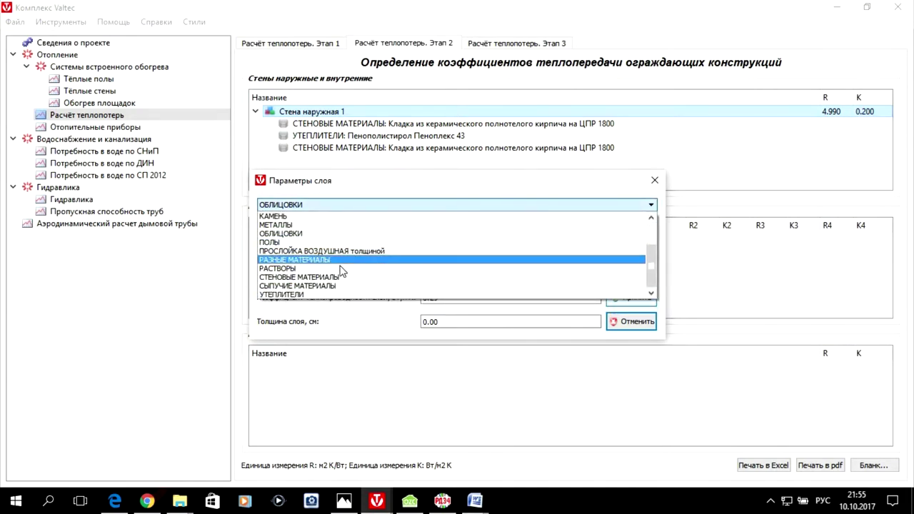
click(340, 270)
click(314, 223)
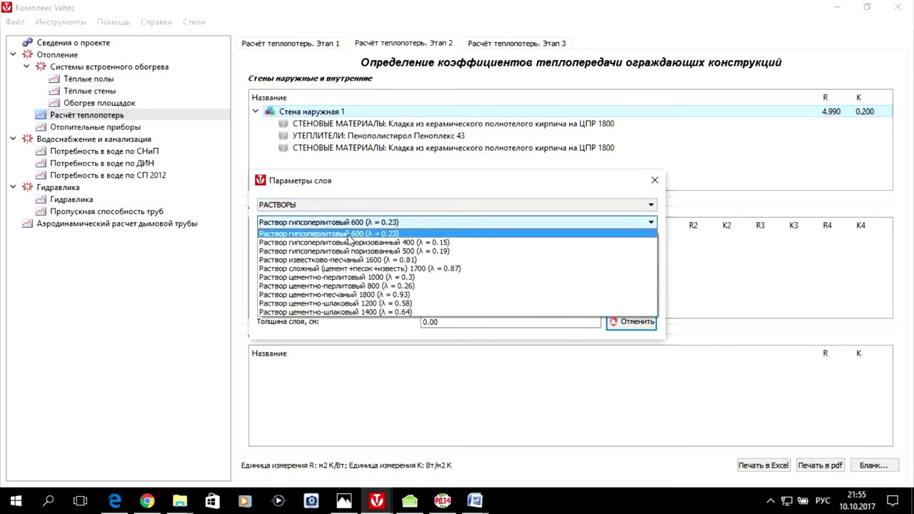
click(423, 295)
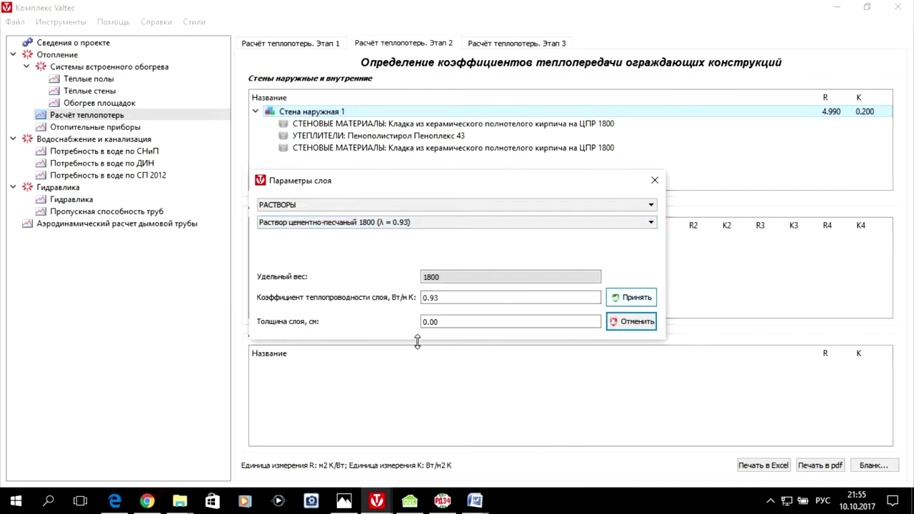
- Set the thickness of the cement-sand mortar layer to 1 cm and accept the layer
click(426, 323)
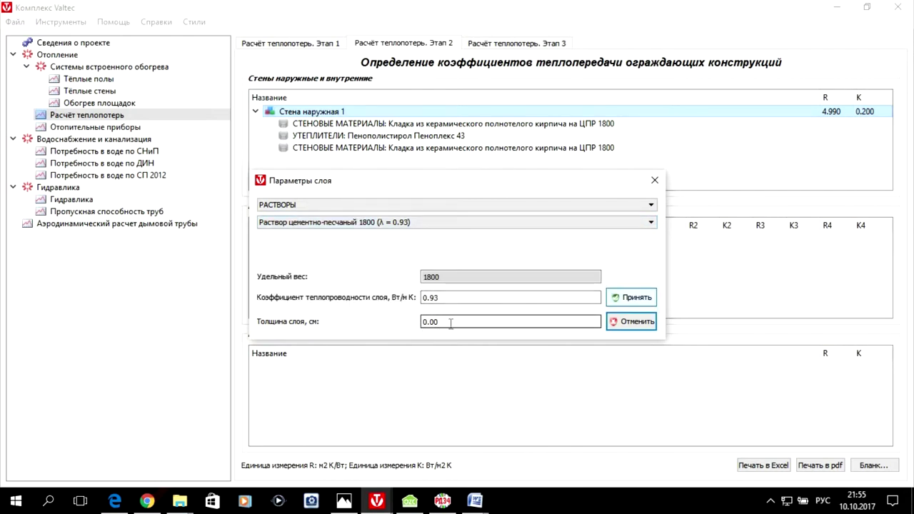
text(1)
click(627, 298)
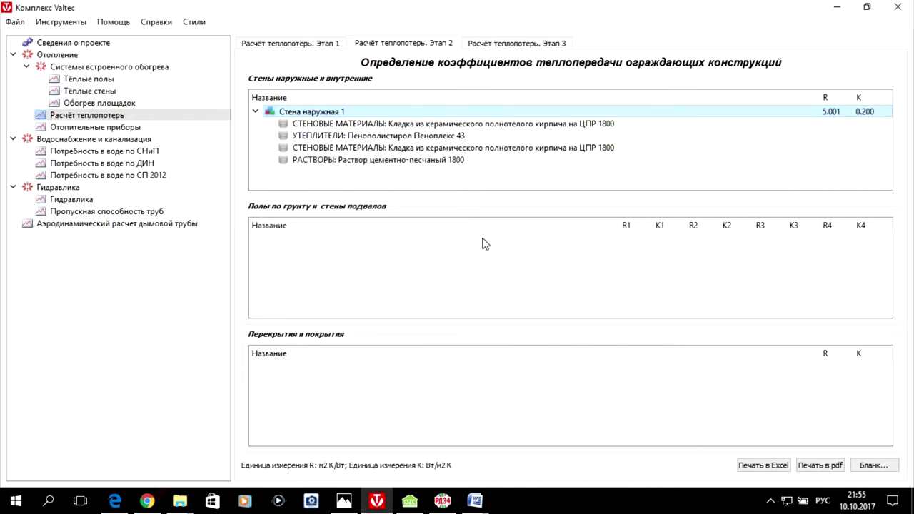
- Collapse "Стена наружная 1" and start a new wall construction named "Стена внутреняя 2"
click(255, 113)
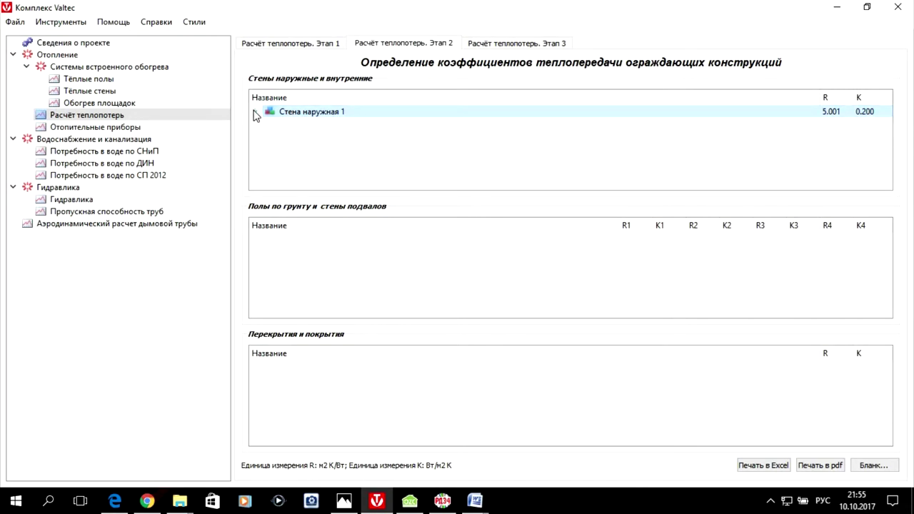
right_click(290, 112)
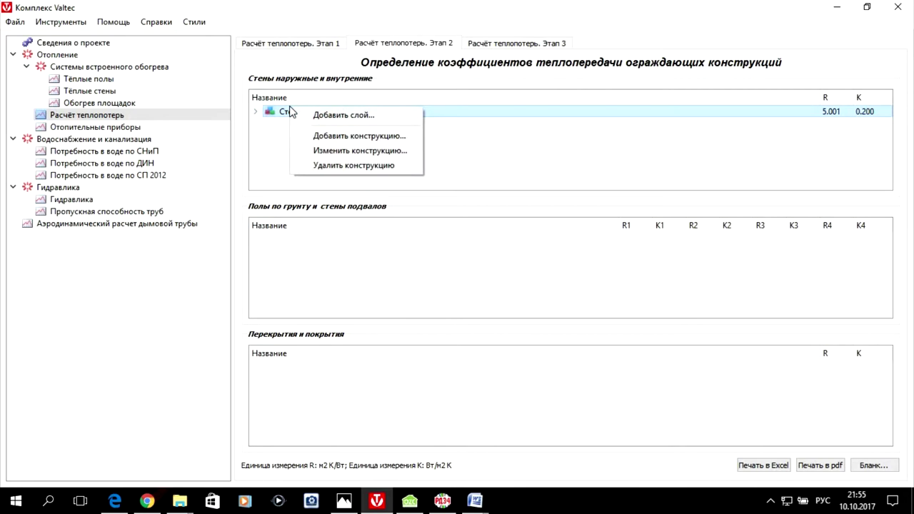
click(376, 137)
click(447, 226)
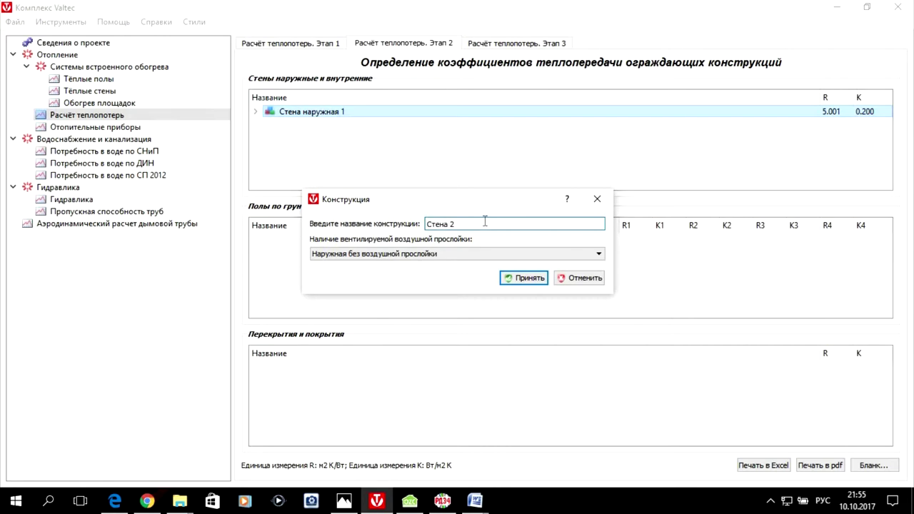
text(внутрения)
key(Left)
key(BackSpace)
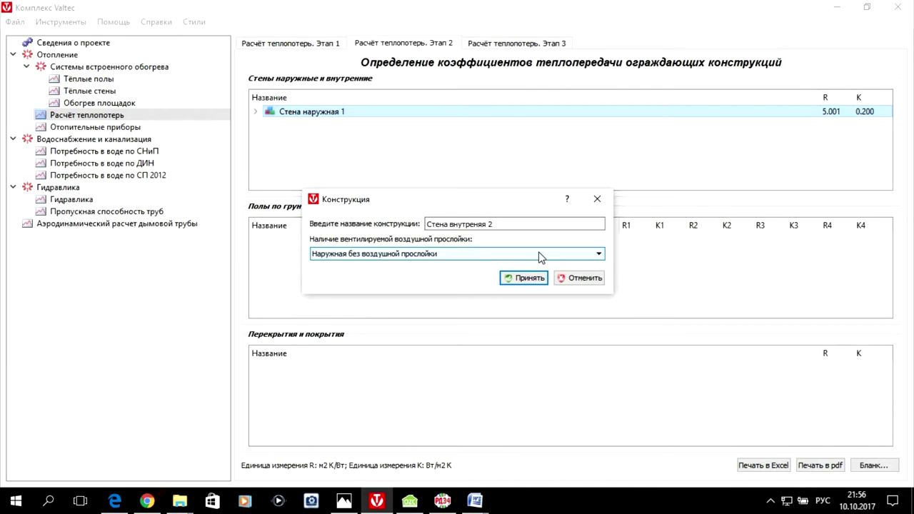
- Set the new construction's type to "Внутренняя" and accept the construction
click(504, 256)
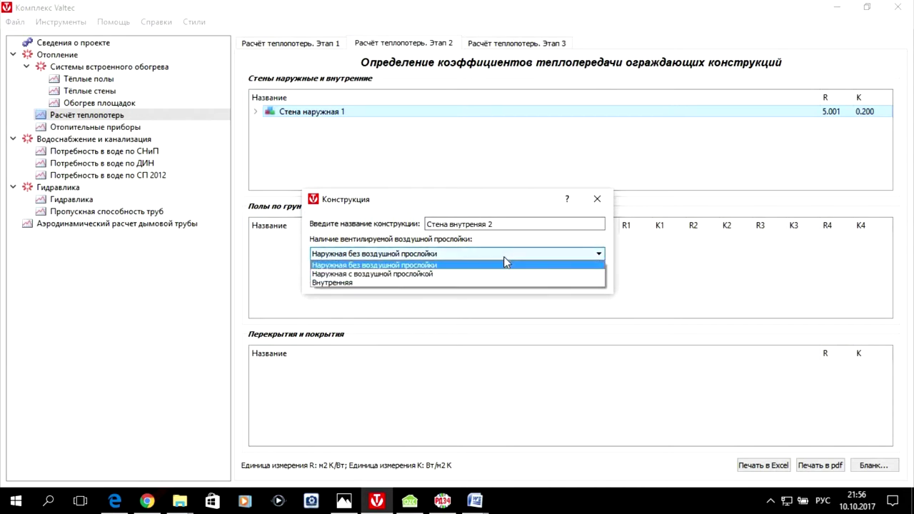
click(431, 283)
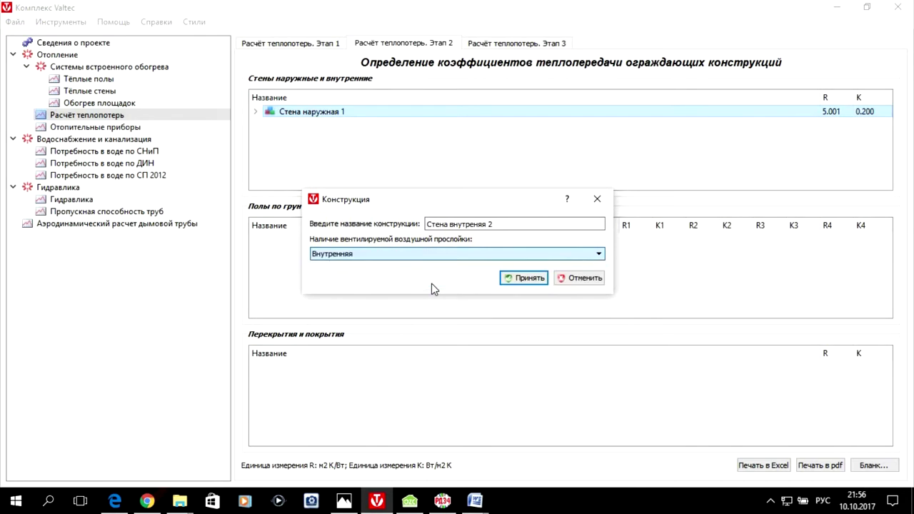
click(521, 280)
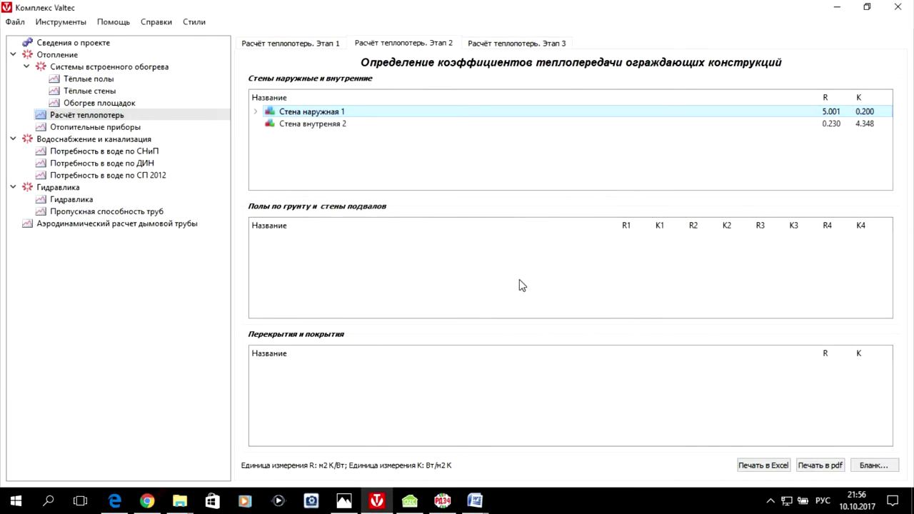
- Start a new layer for the wall "Стена внутреняя 2" and set its material category to "РАСТВОРЫ"
click(332, 124)
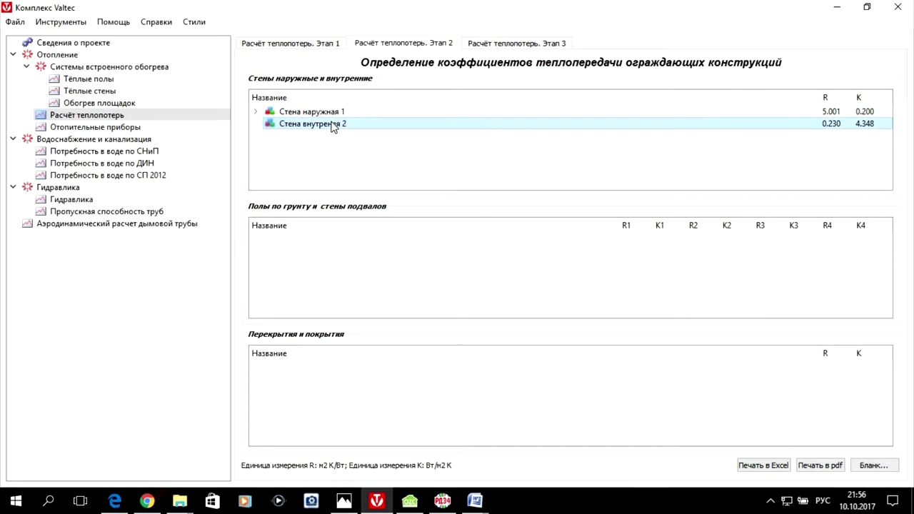
right_click(331, 125)
click(371, 133)
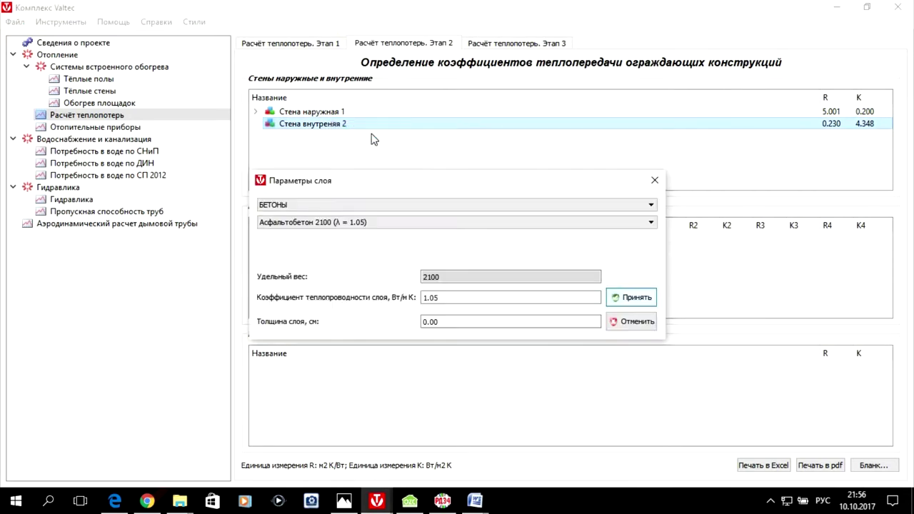
click(614, 205)
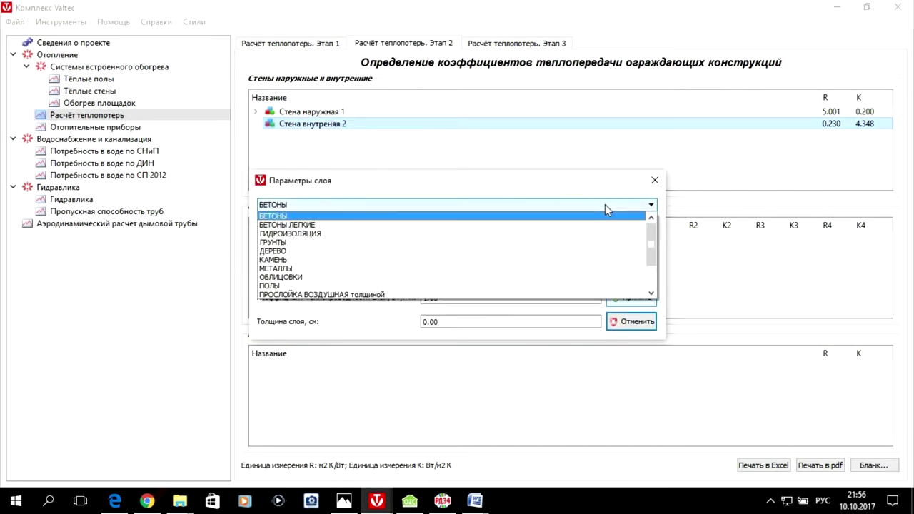
scroll(545, 235, down, 2)
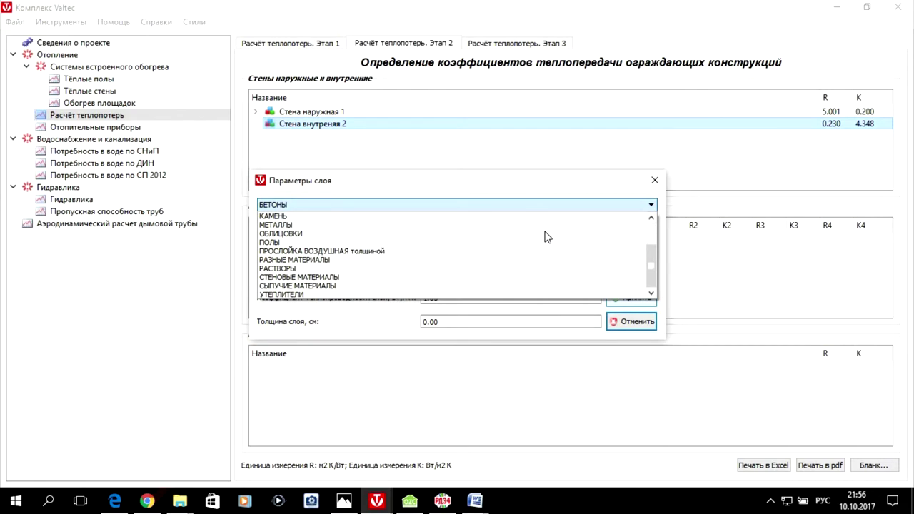
click(426, 269)
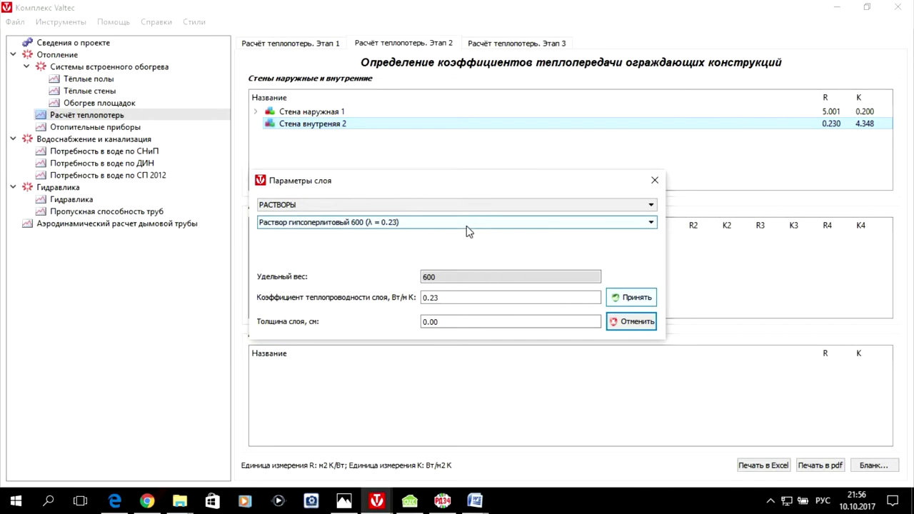
- Set the layer's material to "Раствор цементно-песчаный 1800 (λ = 0.93)" with a thickness of 1 cm and accept the layer
click(451, 222)
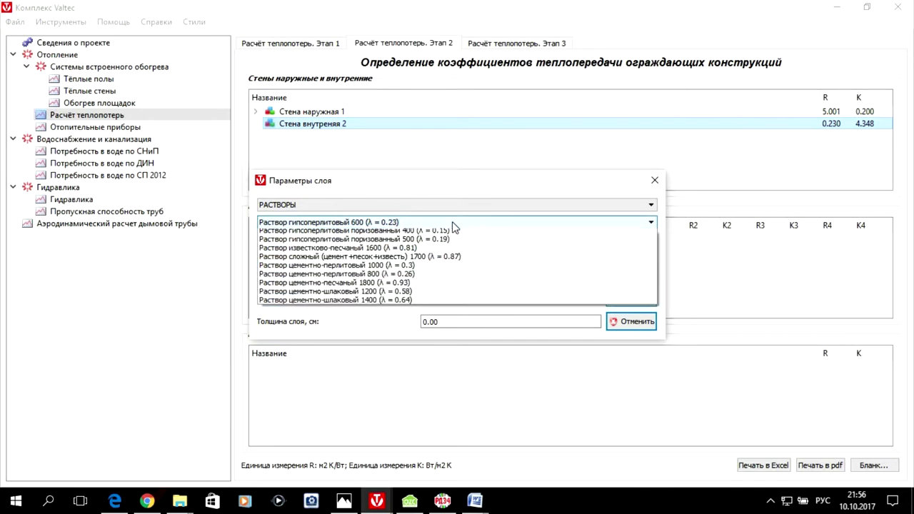
click(437, 294)
click(439, 321)
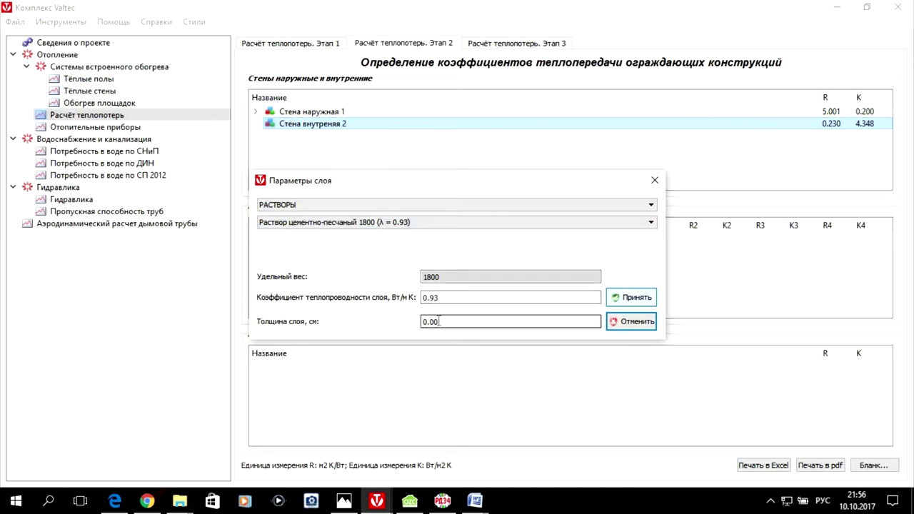
key(Delete)
text(1)
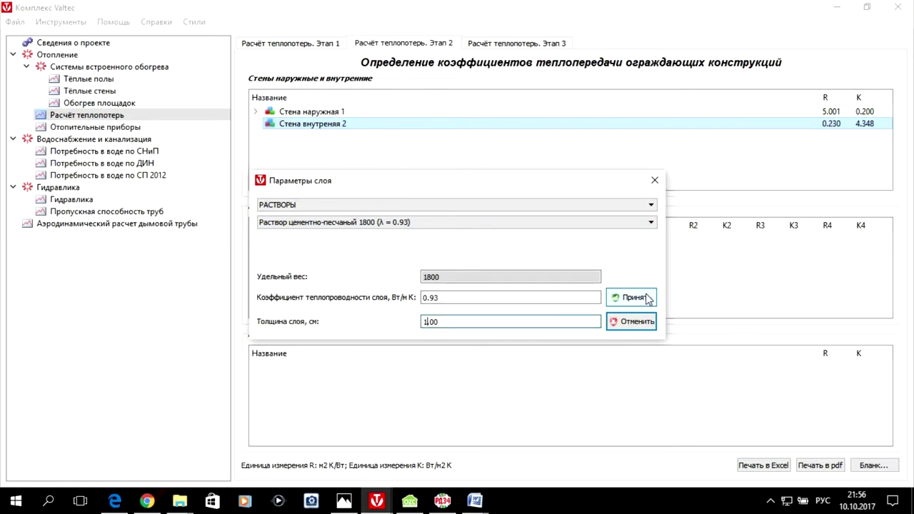
click(648, 299)
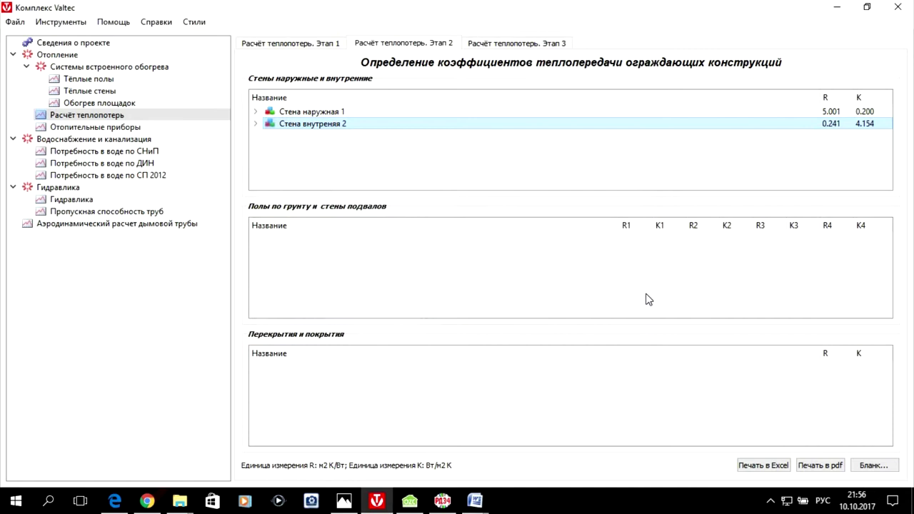
- Start another layer for the wall "Стена внутреняя 2" and set its material category to "СТЕНОВЫЕ МАТЕРИАЛЫ"
right_click(299, 123)
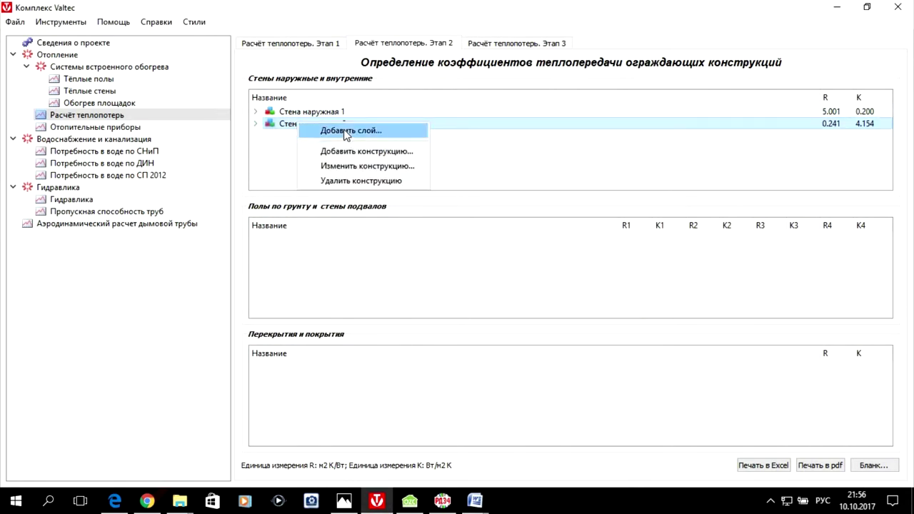
click(343, 130)
click(646, 206)
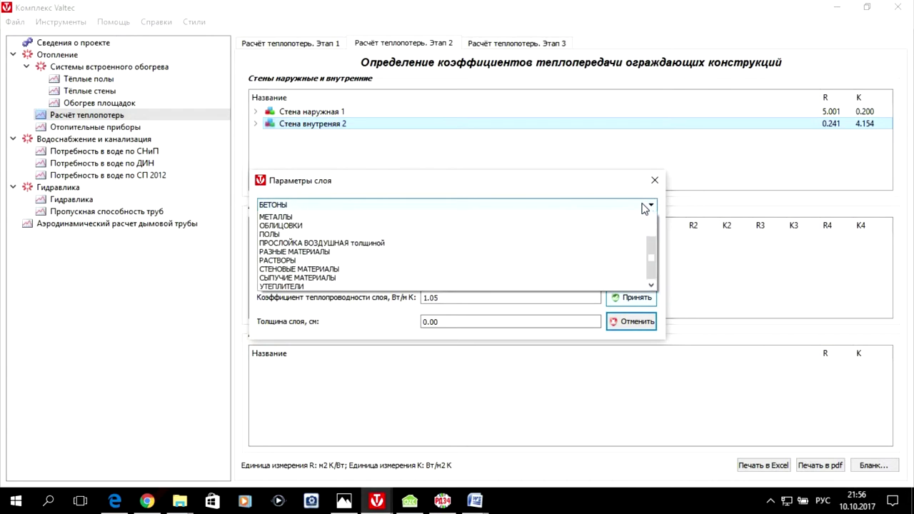
scroll(380, 280, down, 2)
click(379, 277)
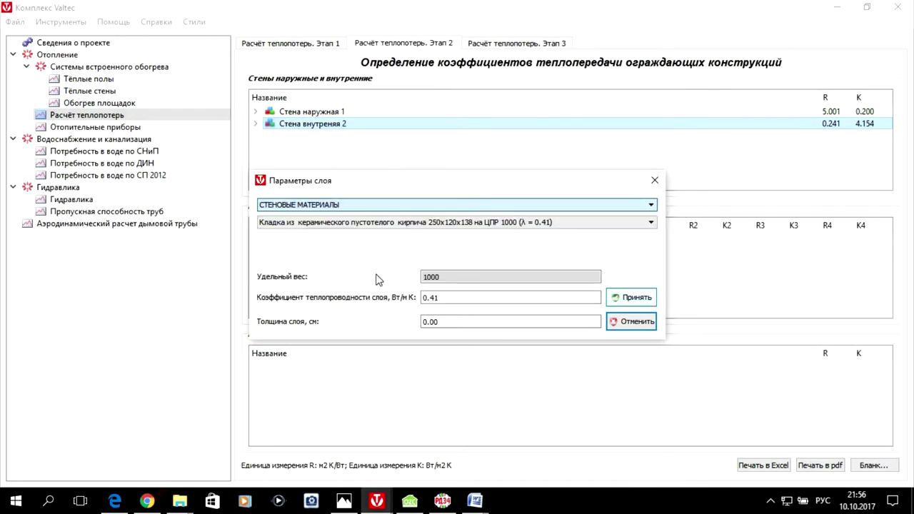
- Choose "Кладка из керамического полнотелого кирпича на ЦПР 1800 (λ = 0.81)" as the layer's material
click(455, 222)
scroll(454, 253, down, 2)
scroll(455, 253, down, 5)
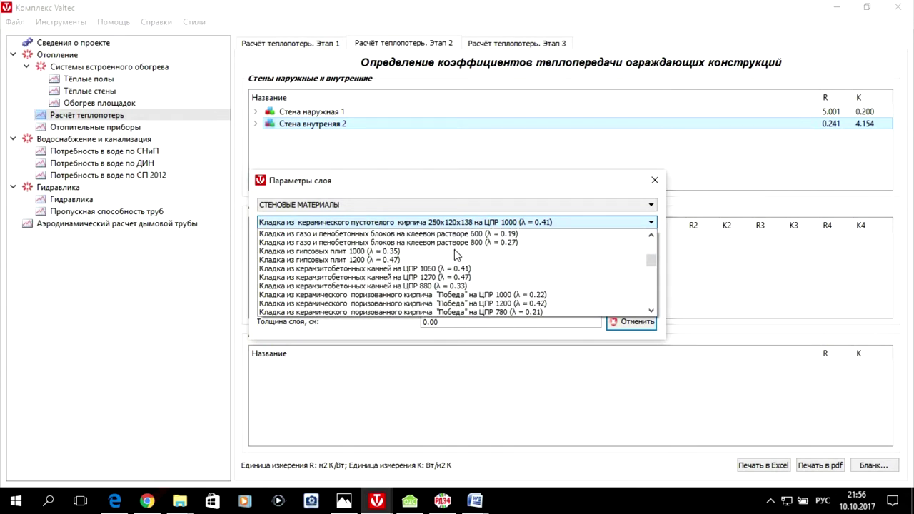
scroll(454, 250, down, 1)
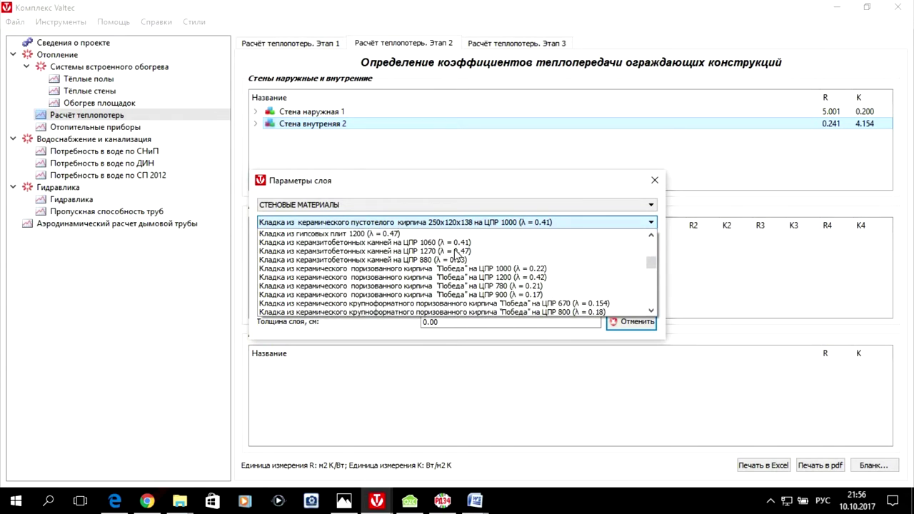
scroll(454, 249, down, 1)
scroll(454, 255, down, 3)
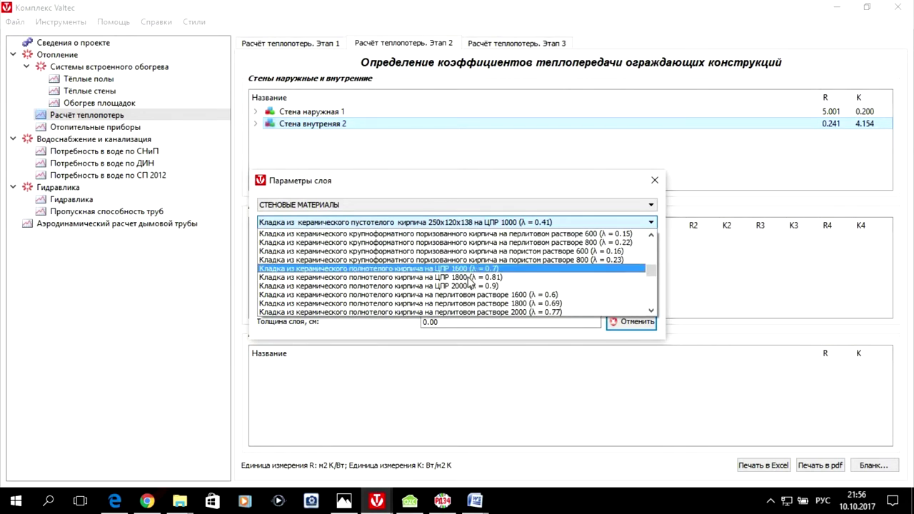
click(471, 277)
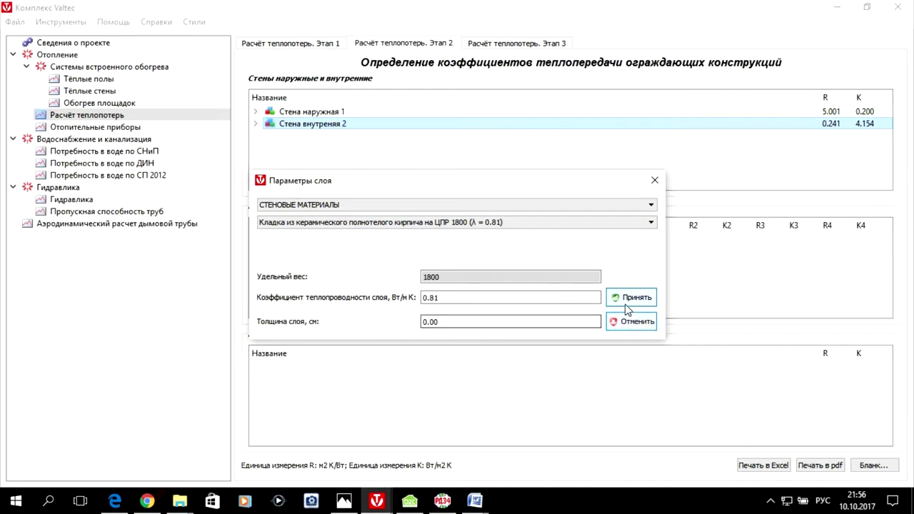
- Set the brick masonry layer's thickness to 12 cm, accept it, and expand the layer list of "Стена внутреняя 2"
click(448, 320)
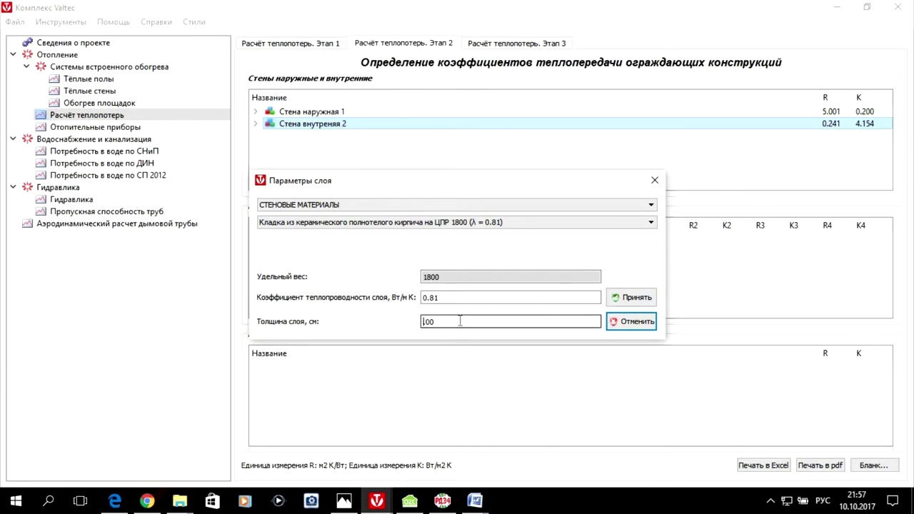
text(12)
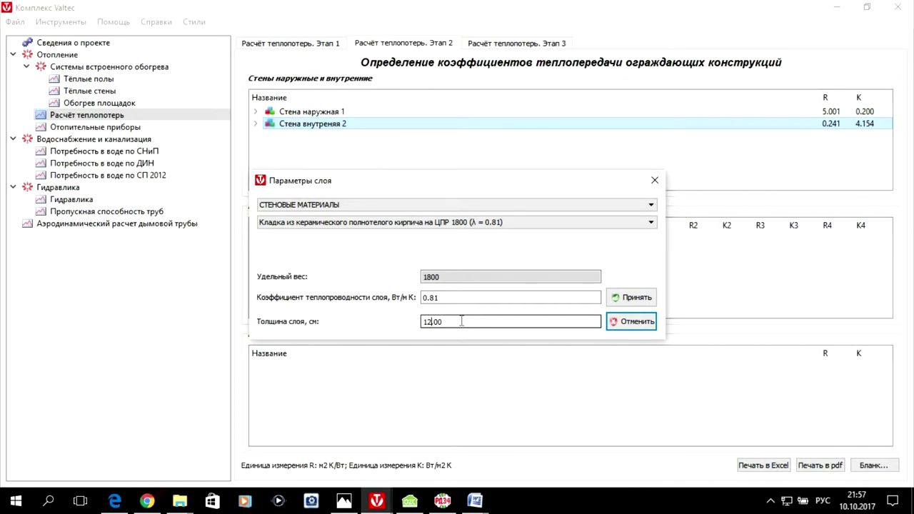
click(643, 303)
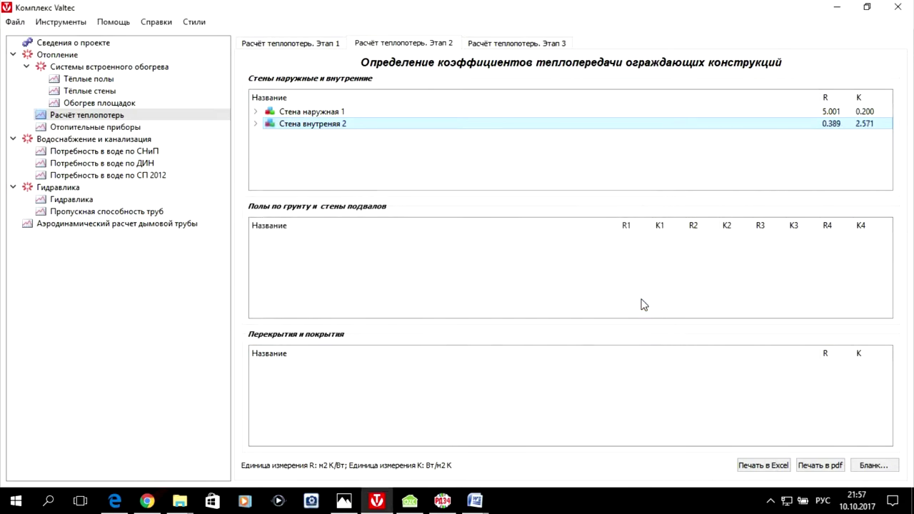
click(255, 124)
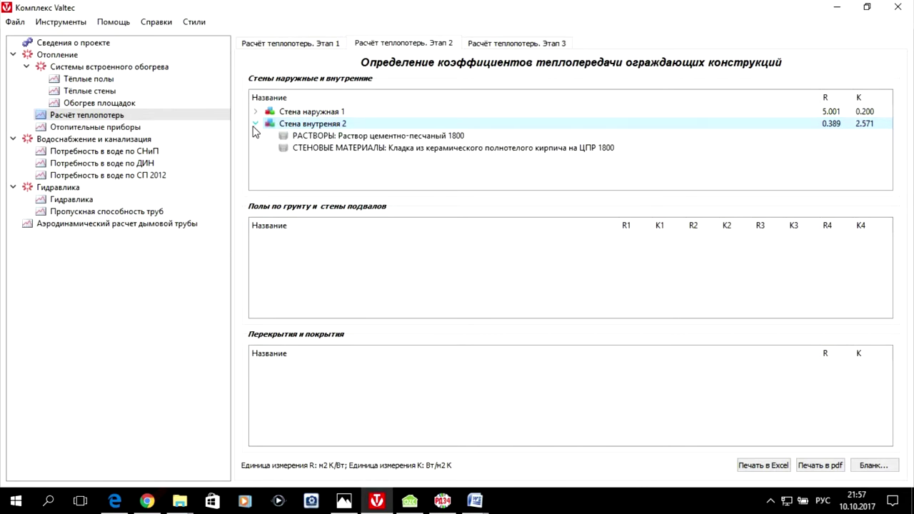
- Start a third layer for the wall "Стена внутреняя 2" and set its material category to "РАСТВОРЫ"
right_click(325, 130)
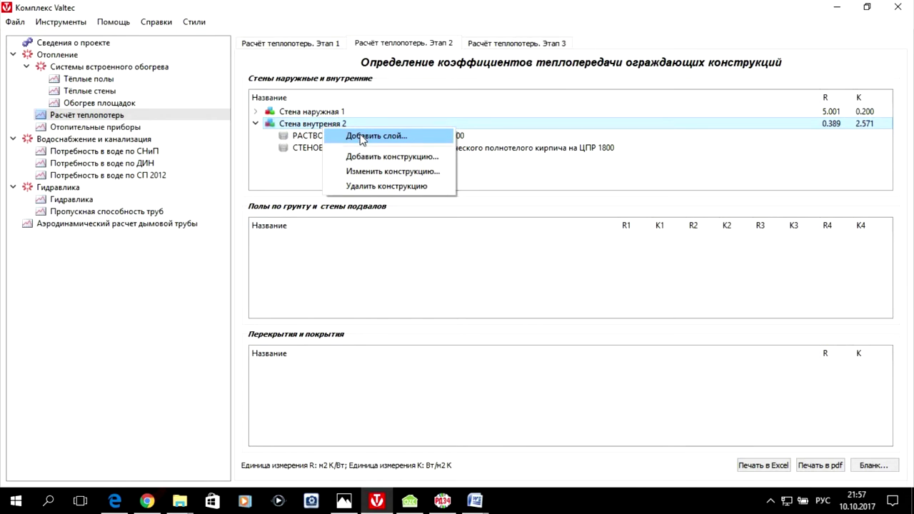
click(371, 135)
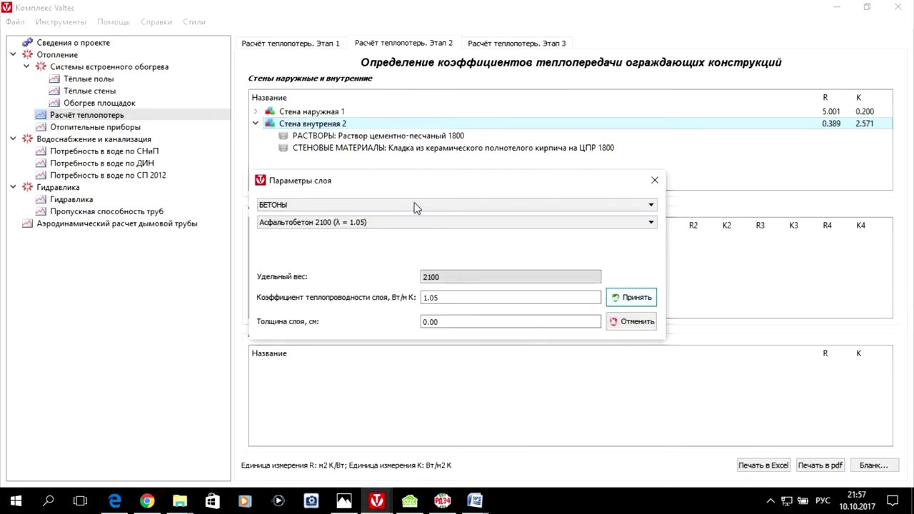
click(592, 204)
scroll(450, 267, down, 2)
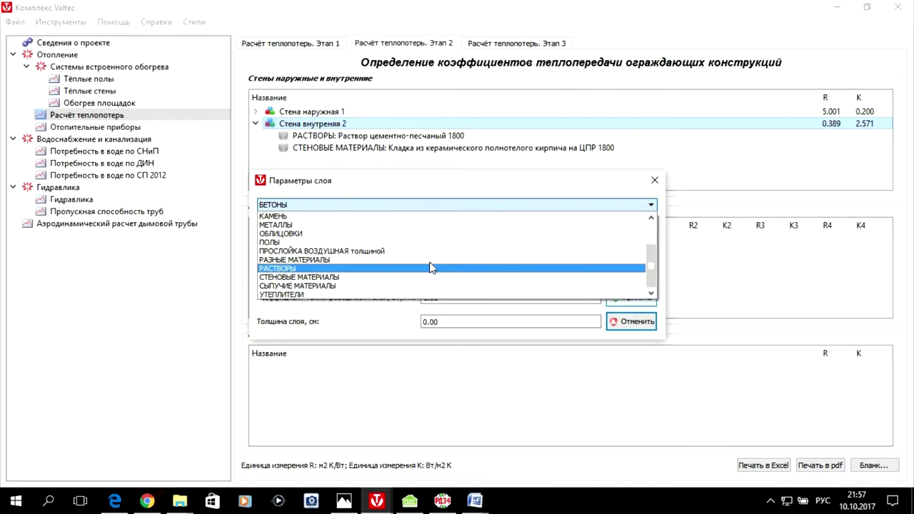
click(430, 267)
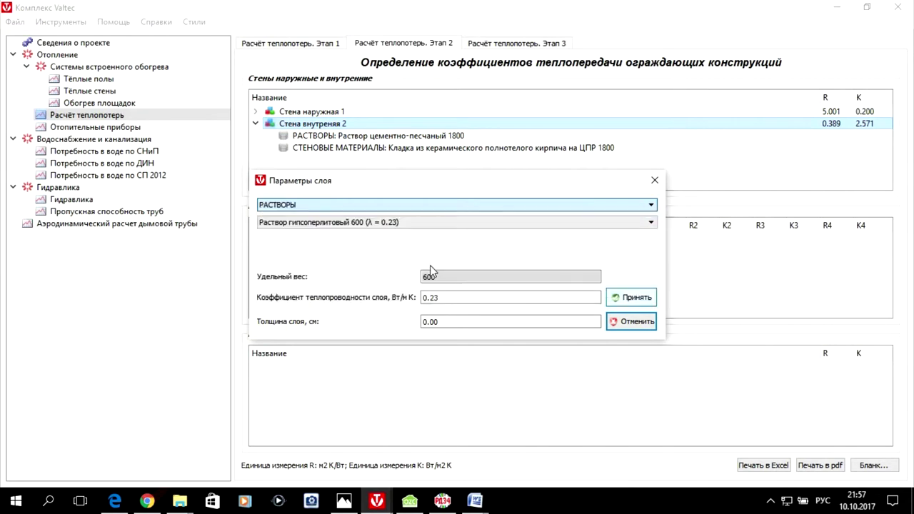
- Make the third layer "Раствор цементно-песчаный 1800 (λ = 0.93)" with a thickness of 1 cm and accept it
click(344, 224)
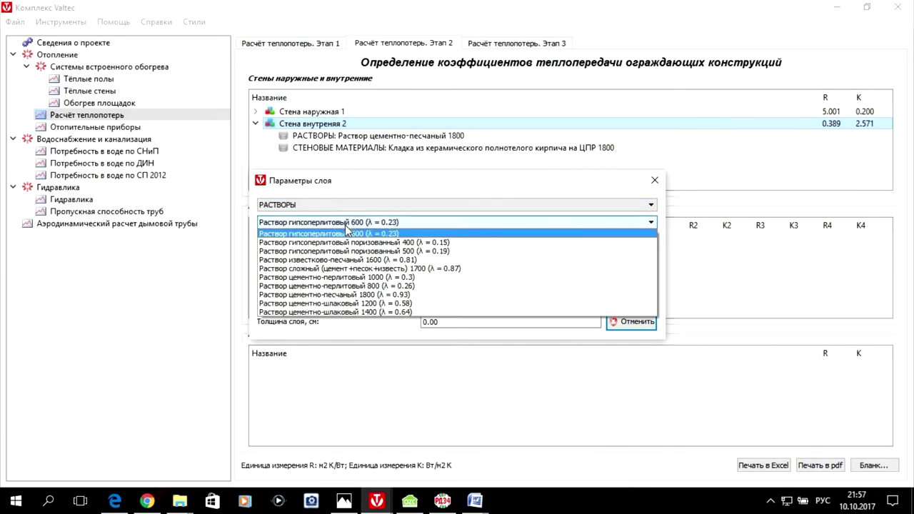
click(417, 294)
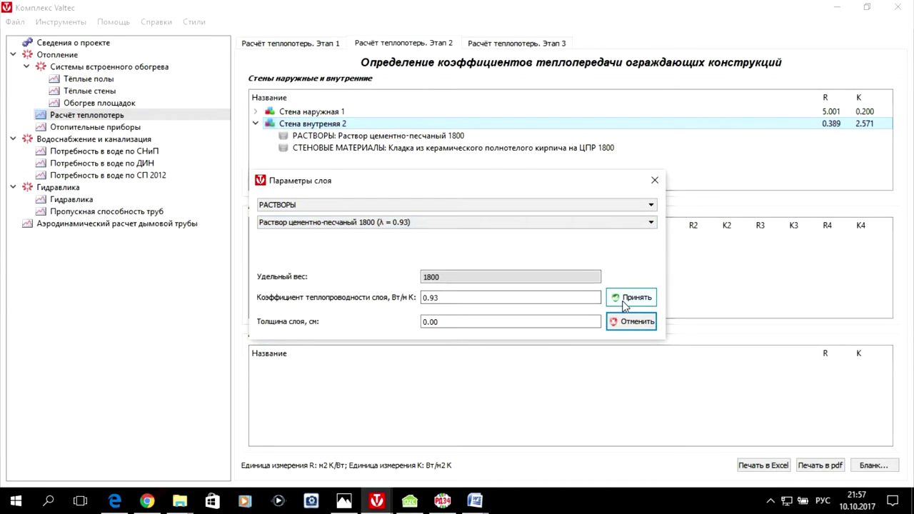
click(426, 322)
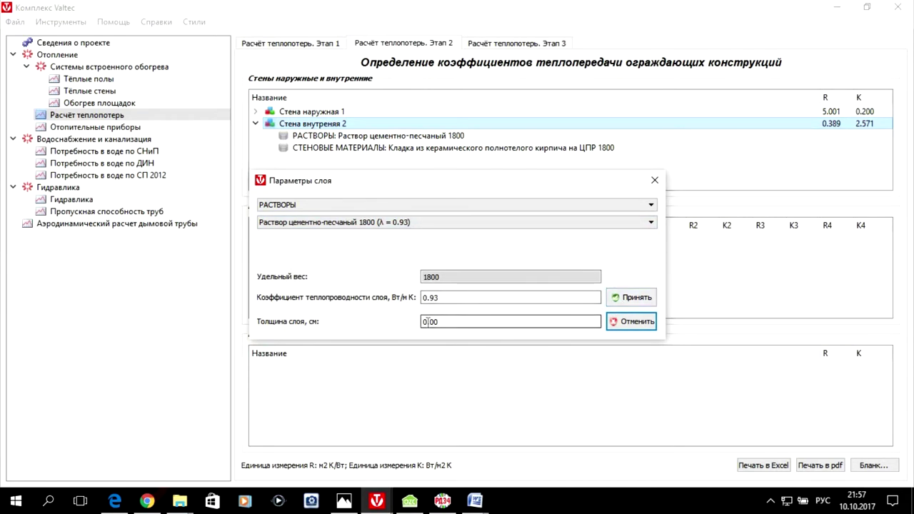
key(BackSpace)
text(1)
click(637, 297)
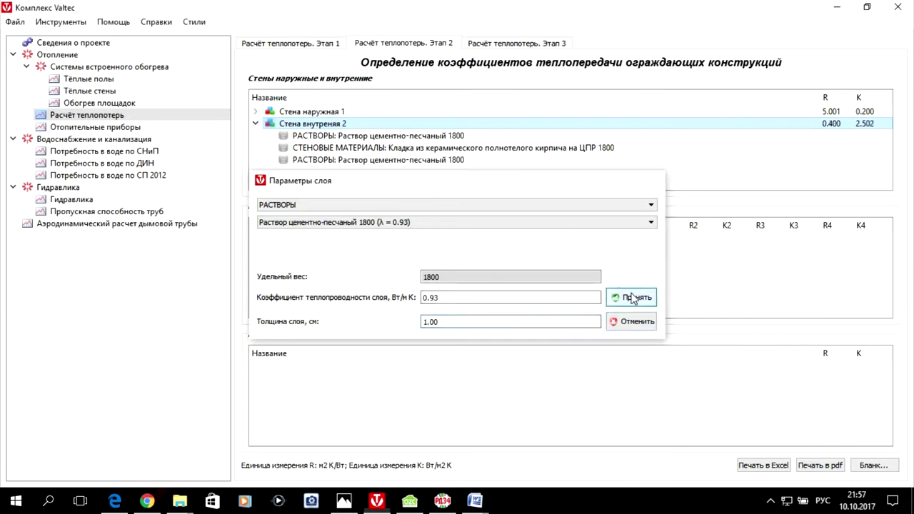
- Review the layer lists of "Стена наружная 1" and "Стена внутреняя 2", leaving only the outer wall expanded
click(257, 123)
click(257, 124)
click(255, 113)
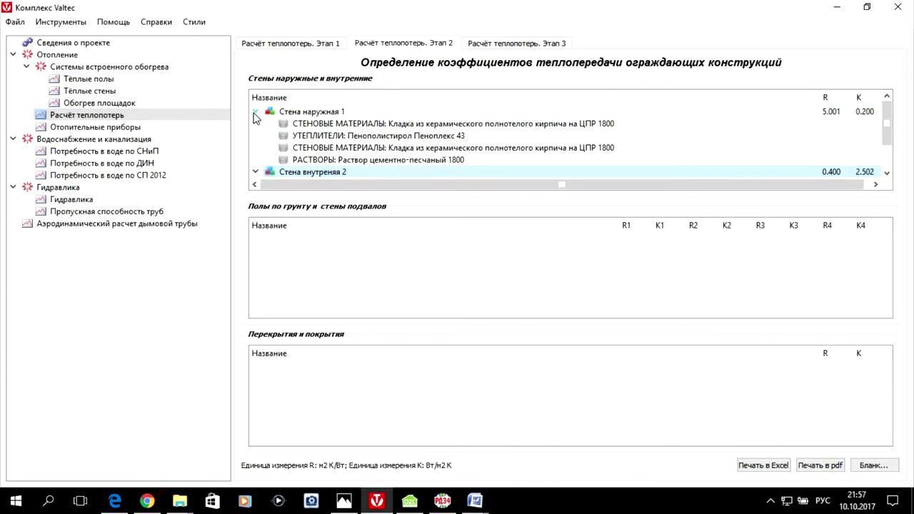
click(255, 113)
click(257, 124)
click(257, 123)
click(257, 124)
click(256, 113)
click(255, 113)
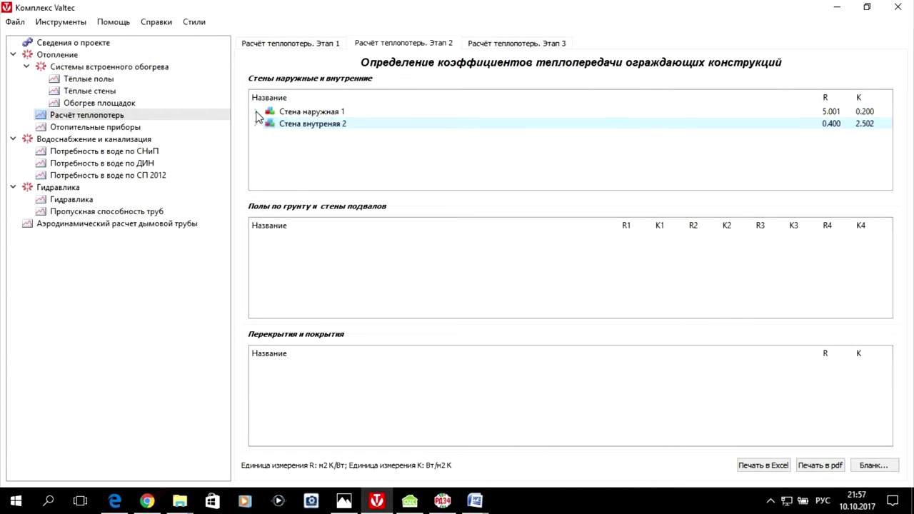
click(255, 113)
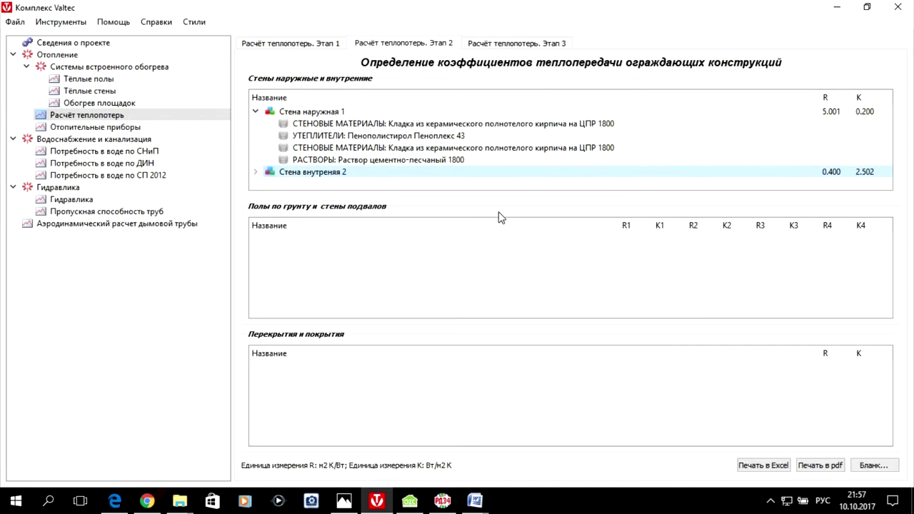
click(158, 24)
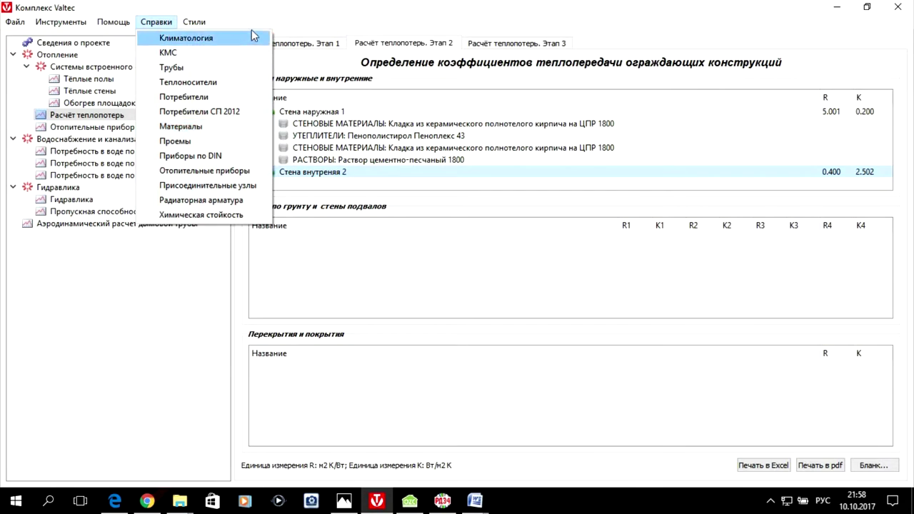
click(276, 13)
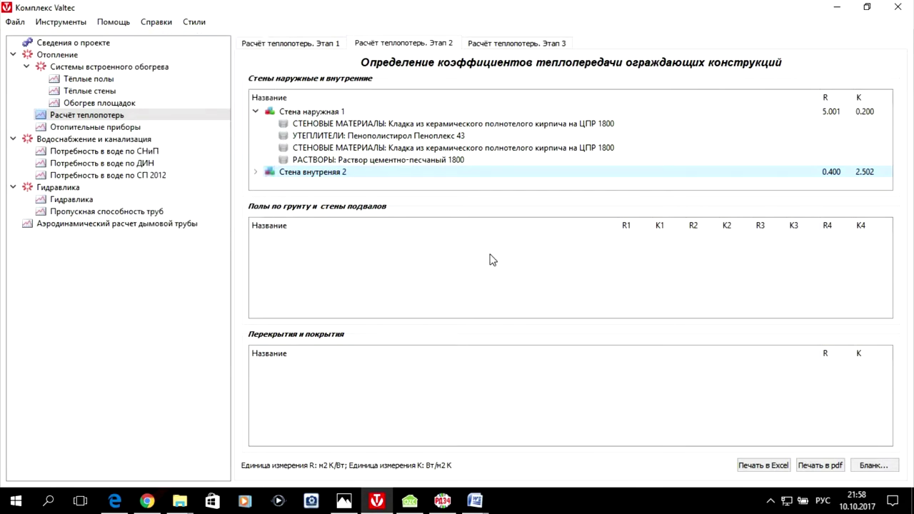
- Start a new construction in the "Перекрытия и покрытия" section and name it "Перекрытие над подвалом 1"
click(301, 390)
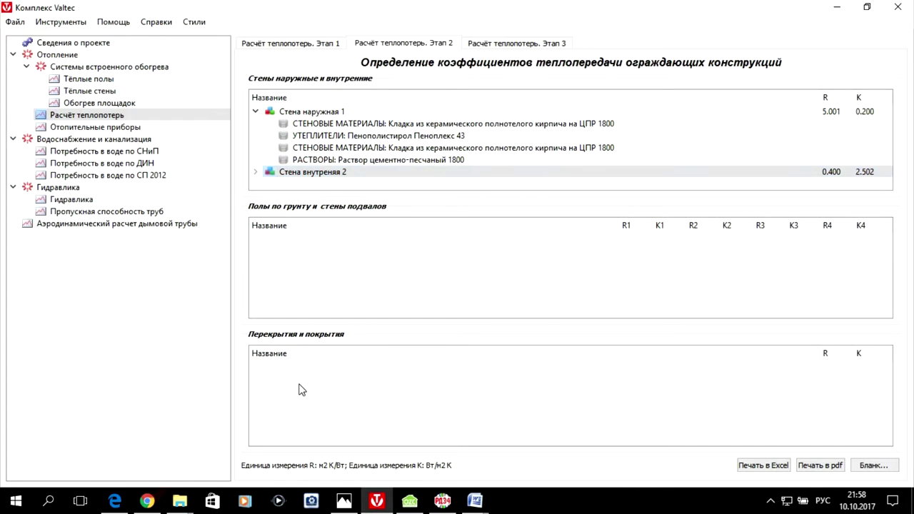
right_click(301, 390)
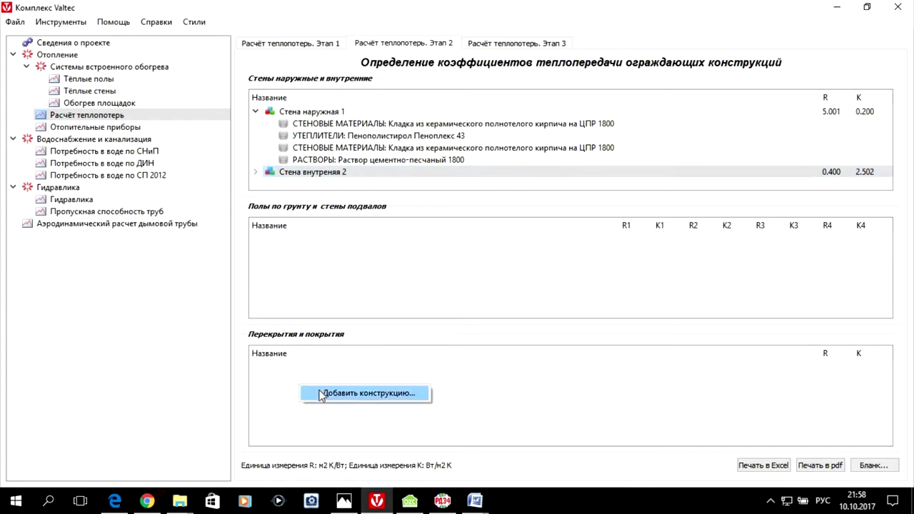
click(321, 394)
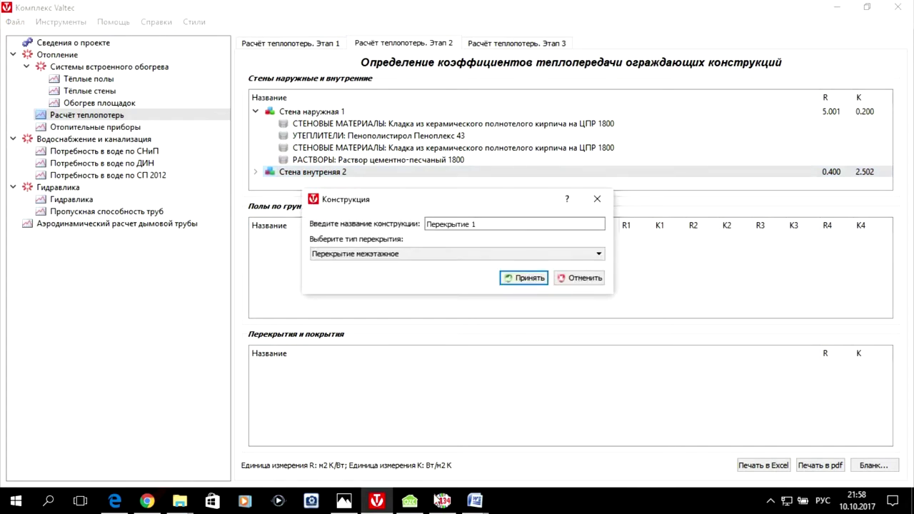
mouse_move(422, 504)
double_click(470, 223)
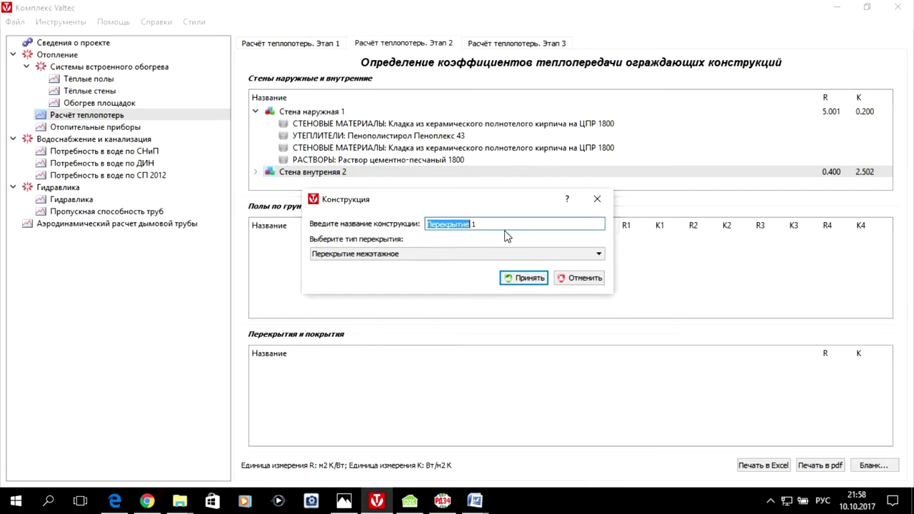
click(506, 225)
- Look through the available floor types and consult the coefficient n table in "СНиП 23-02-2003" in Word
click(443, 253)
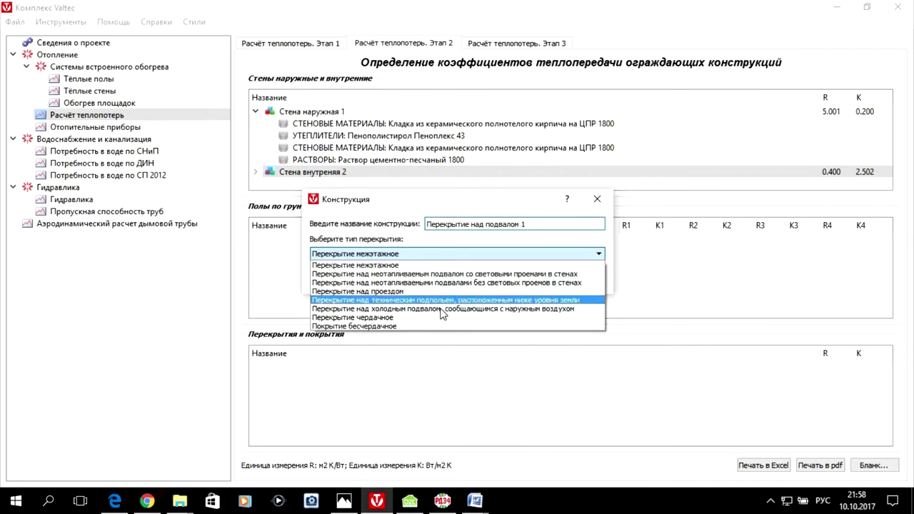
click(382, 207)
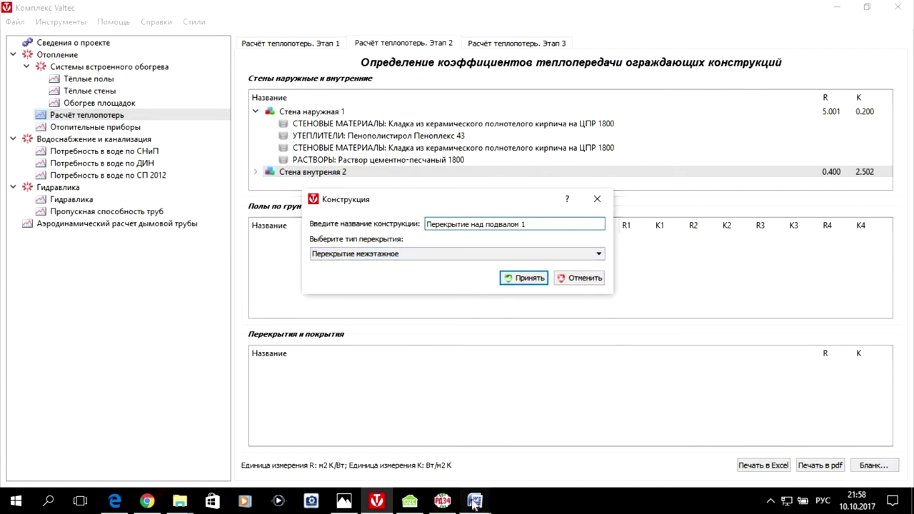
mouse_move(475, 504)
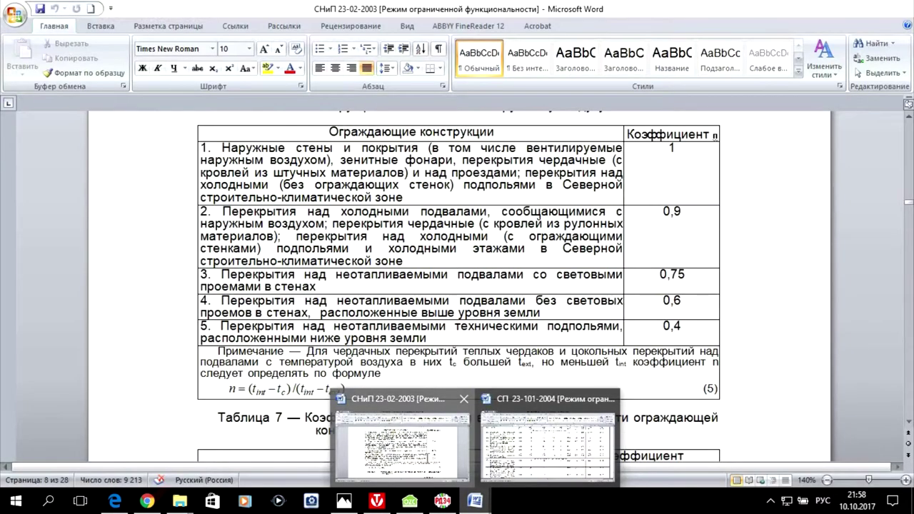
click(427, 457)
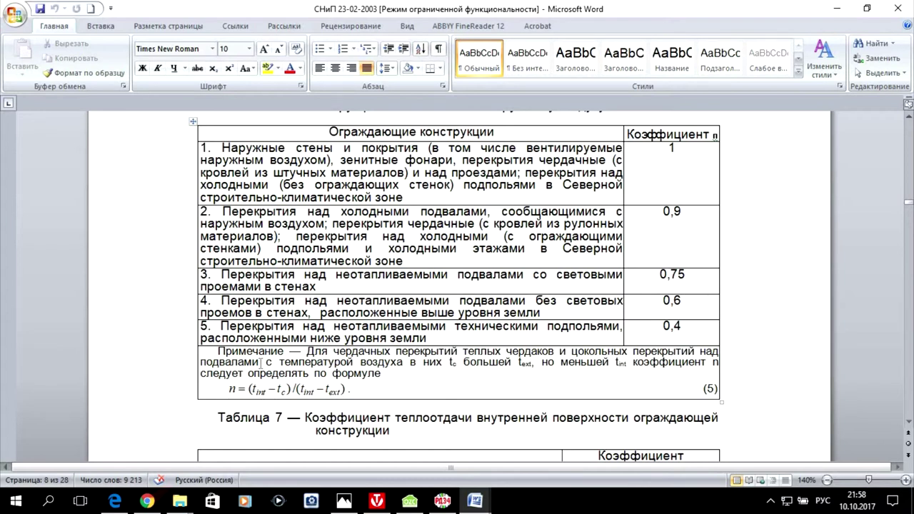
- Look up the temperature of basement room 01 in the Oventrop OZC room data and return to Valtec
click(418, 505)
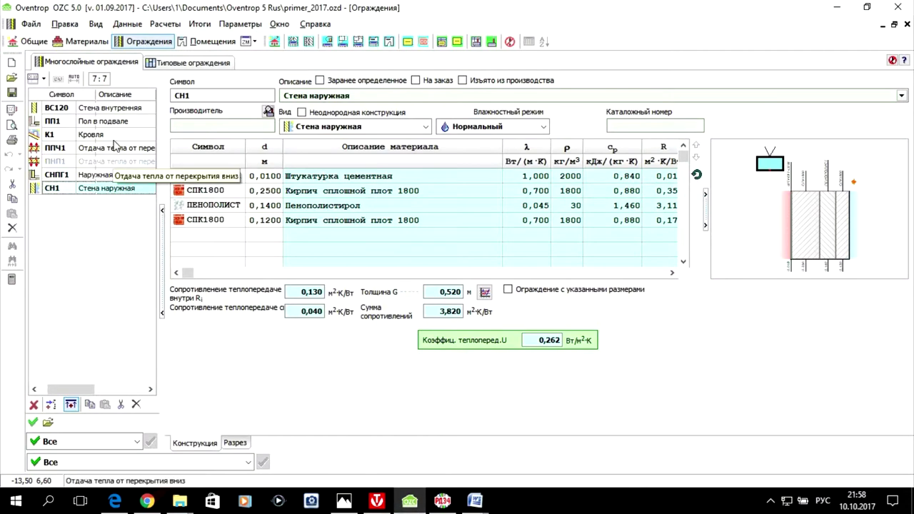
click(205, 43)
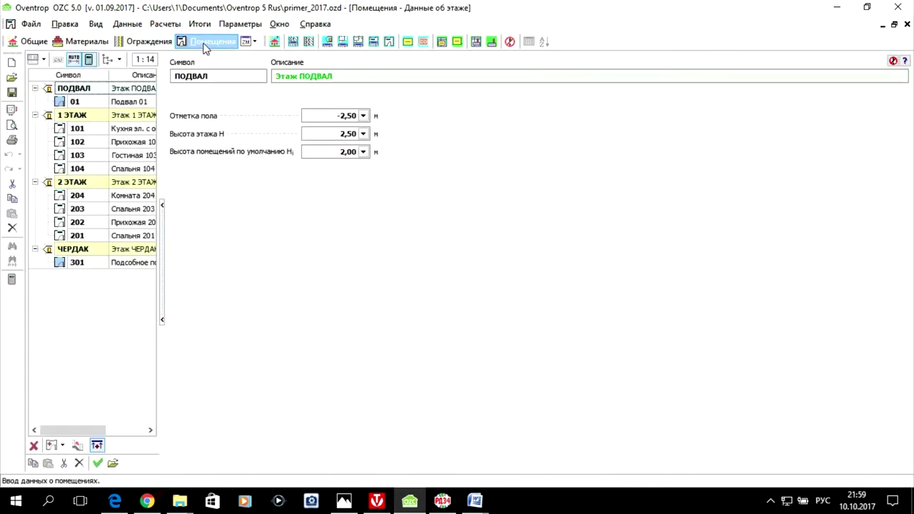
click(127, 104)
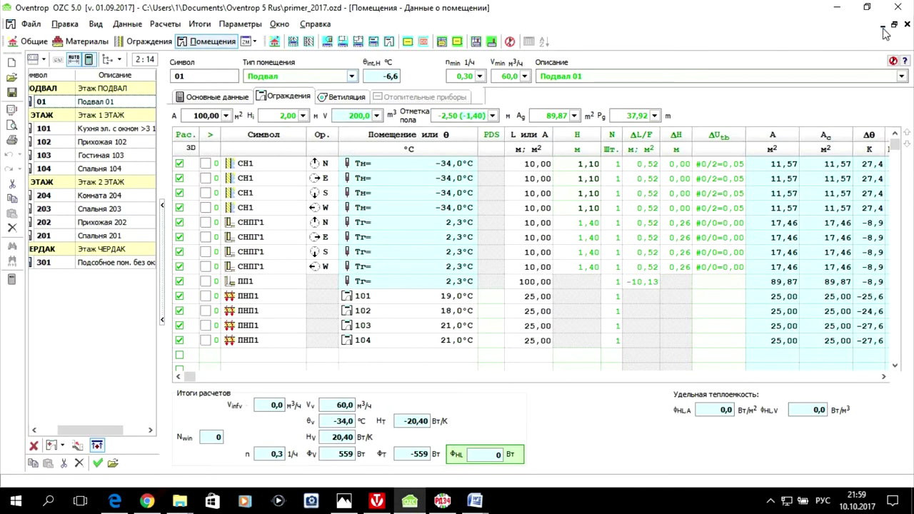
click(139, 41)
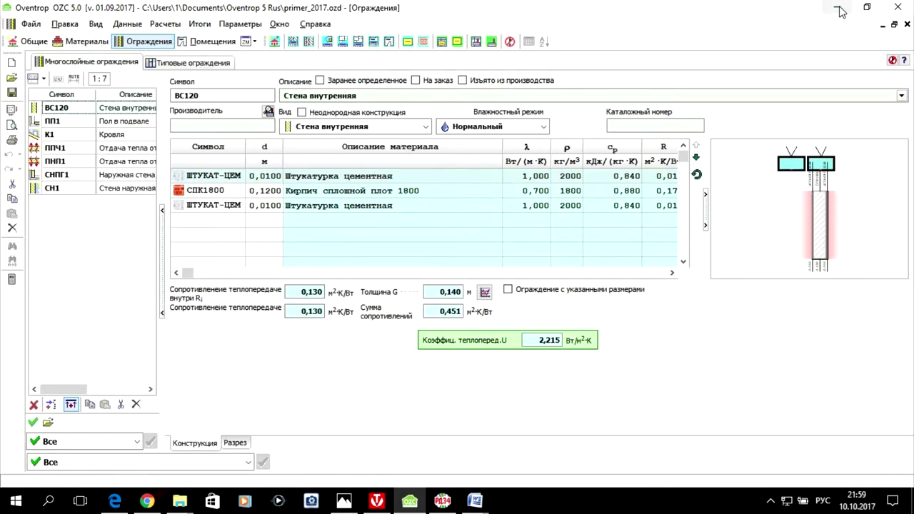
key(alt+Tab)
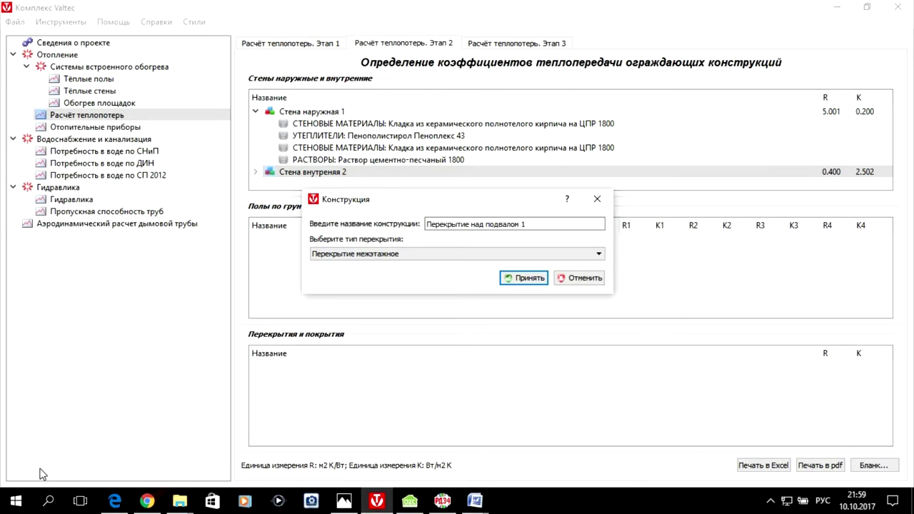
- Open the Windows Calculator, compute the basement floor's coefficient n as (21 + 6,6) ÷ 55, and put the calculator away
click(16, 501)
scroll(84, 329, down, 15)
scroll(84, 333, down, 20)
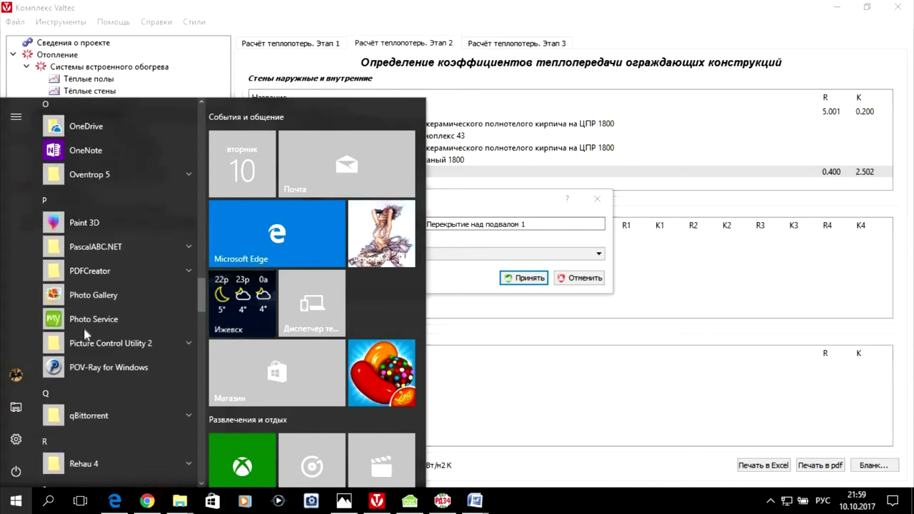
scroll(83, 328, down, 4)
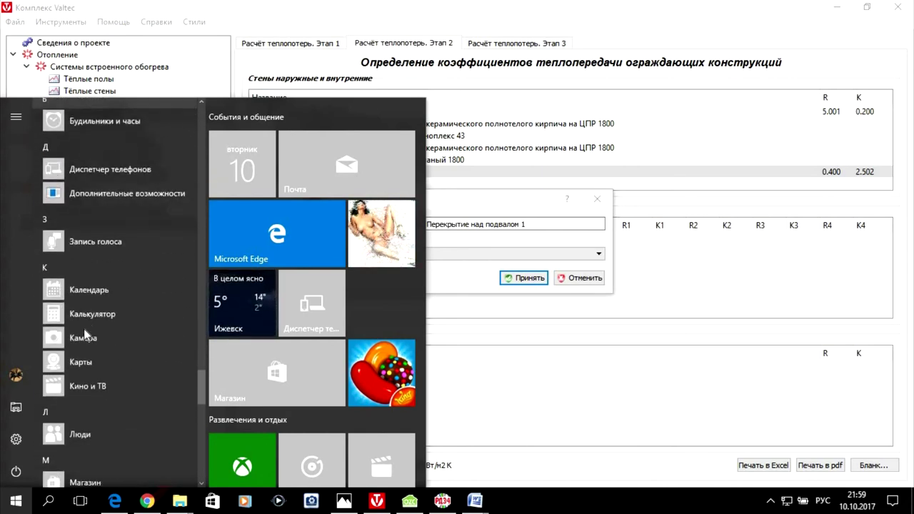
click(108, 255)
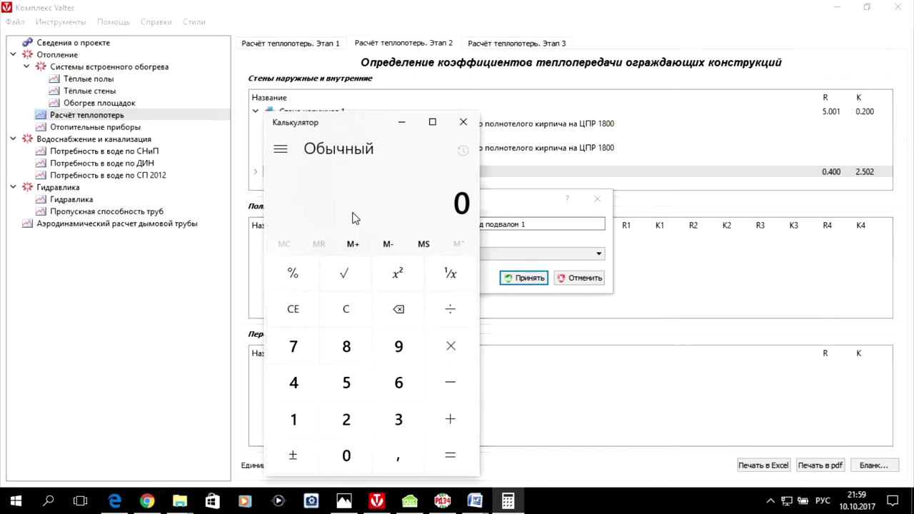
text(21)
key(plus)
text(6,6)
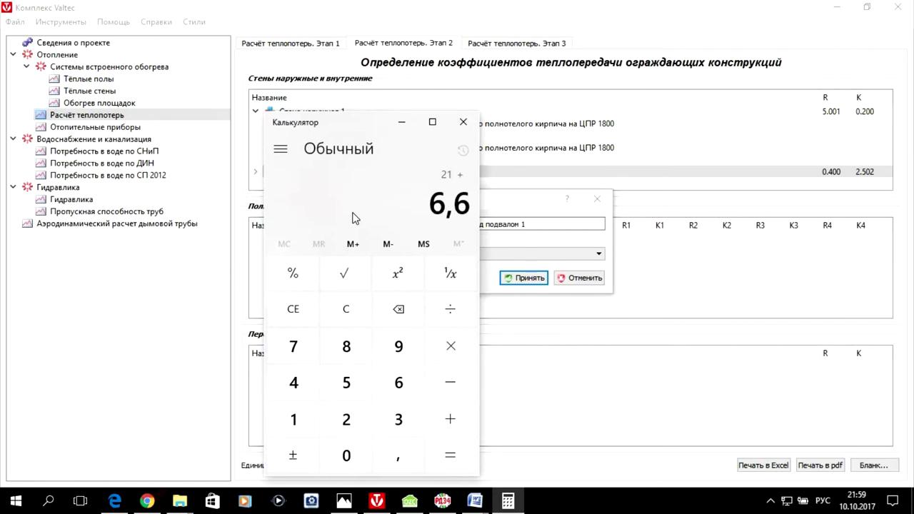
key(plus)
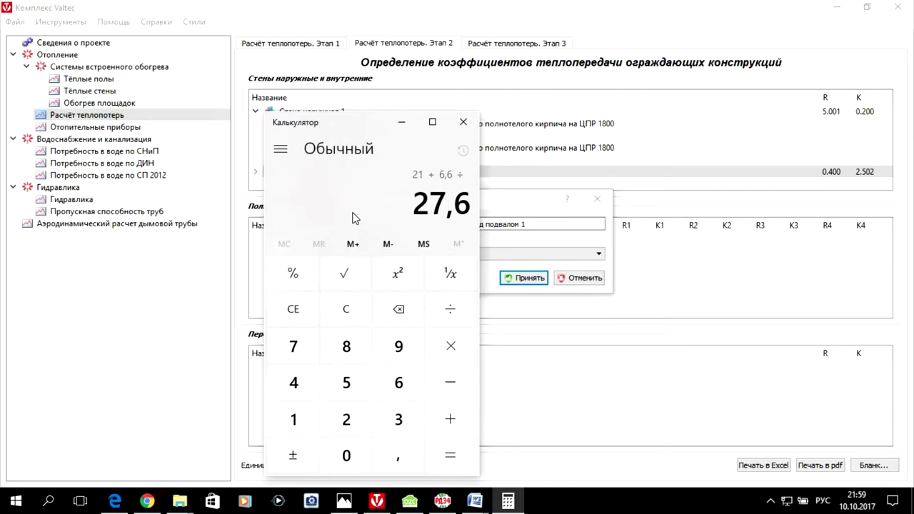
text(55)
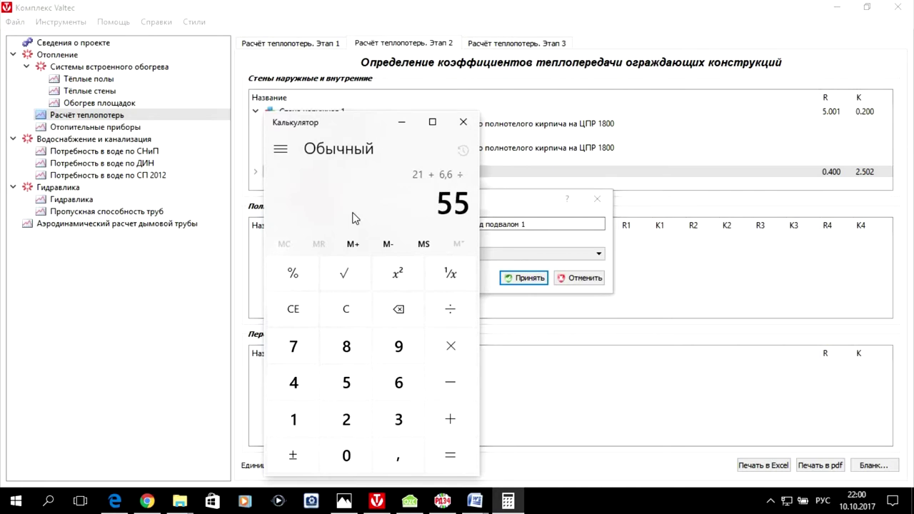
key(Return)
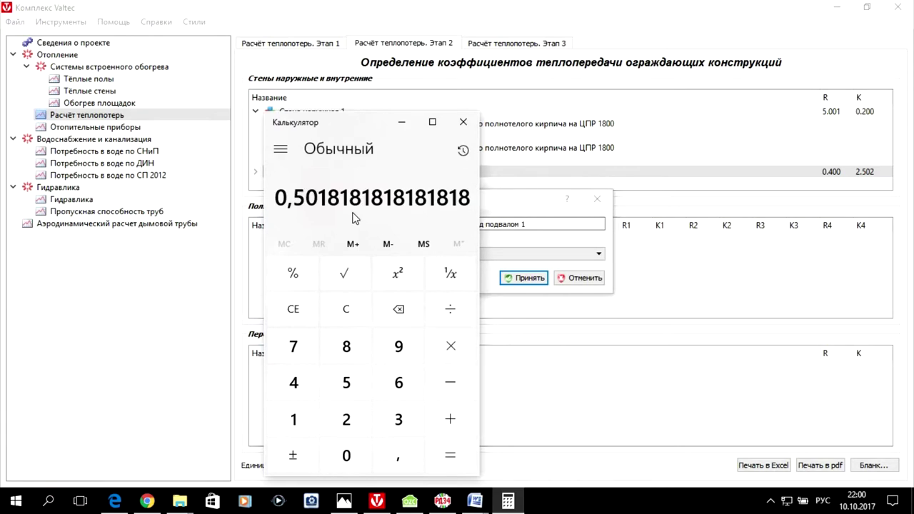
click(402, 126)
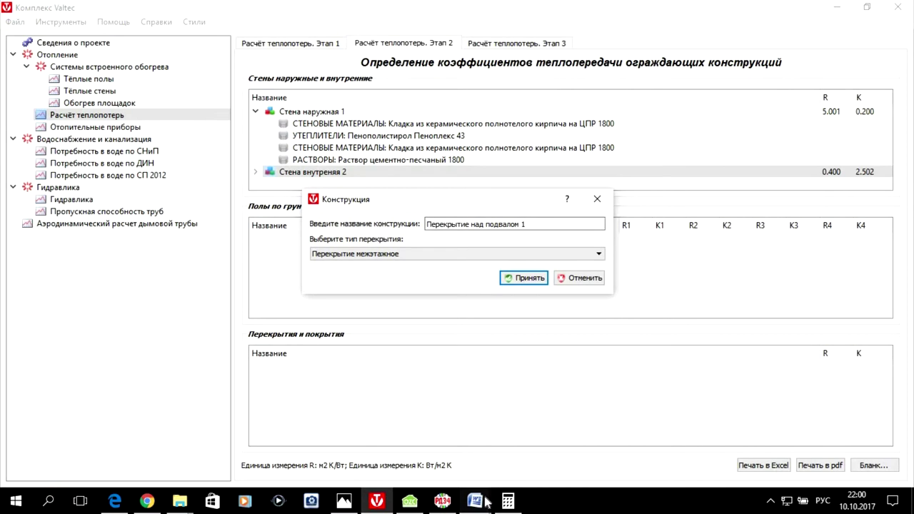
- Check the coefficient n table in Word and set the floor type in Valtec to "Перекрытие над холодным подвалом, сообщающимся с наружным воздухом"
mouse_move(477, 501)
click(452, 487)
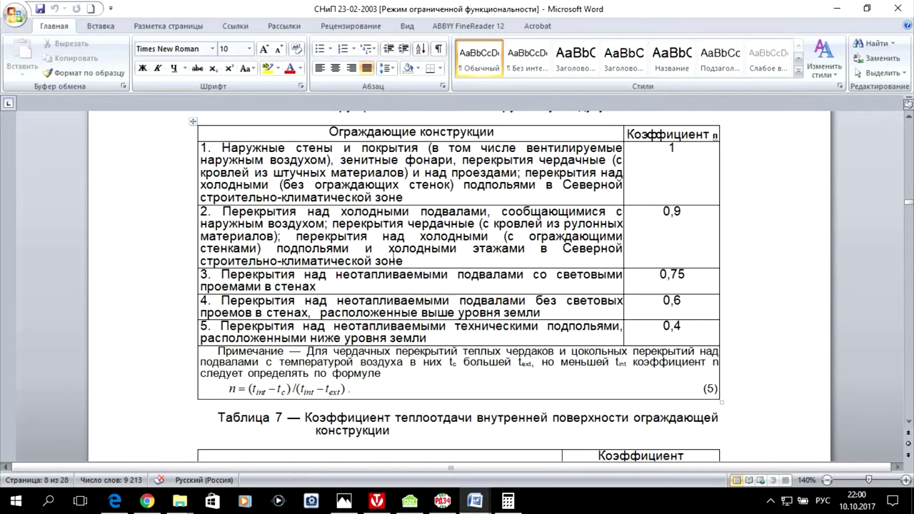
click(377, 502)
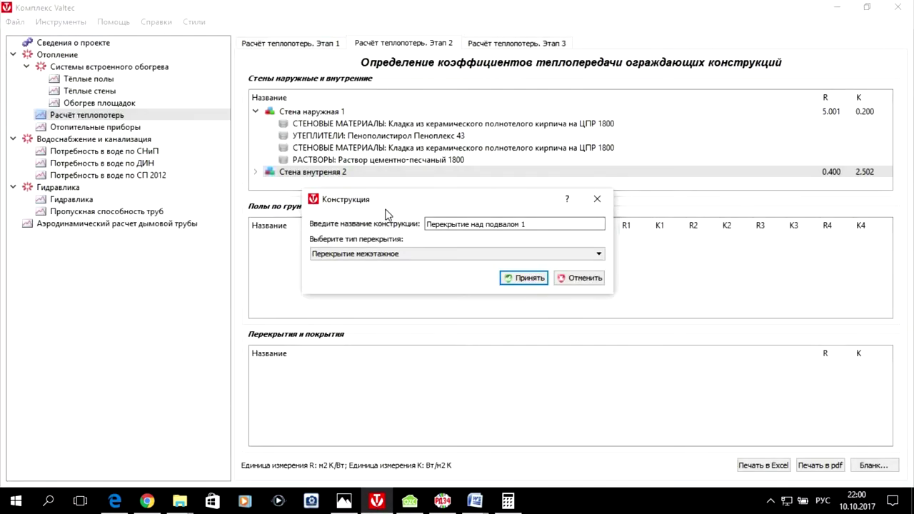
click(378, 254)
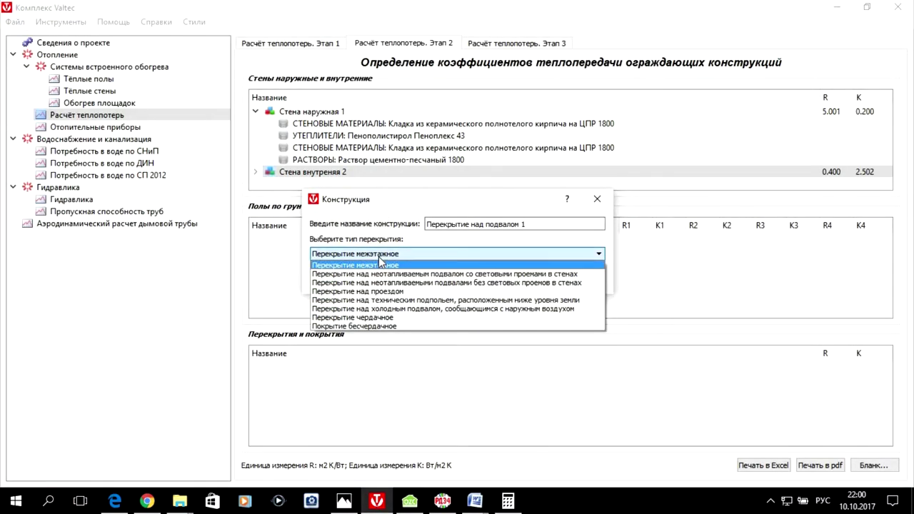
click(389, 308)
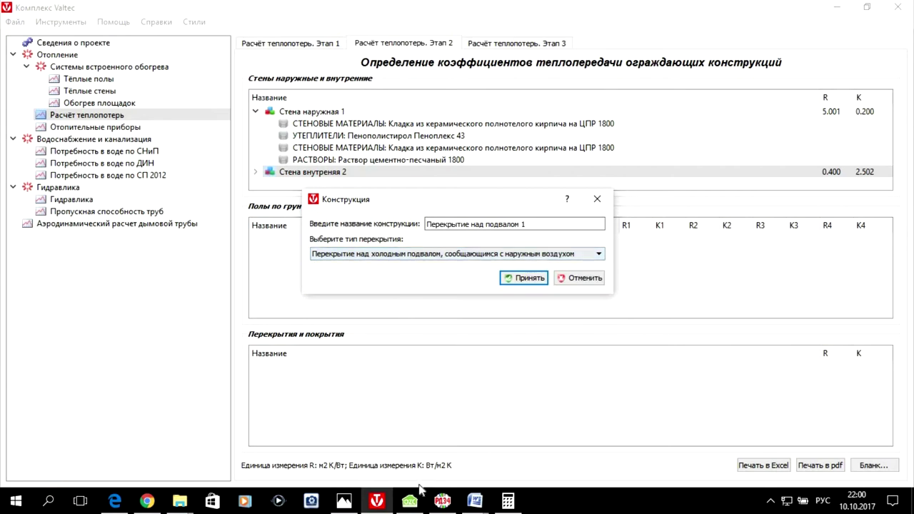
- Recheck the n table in Word and change the floor type in Valtec to "Перекрытие над техническим подпольем, расположенным ниже уровня земли"
click(474, 500)
click(453, 465)
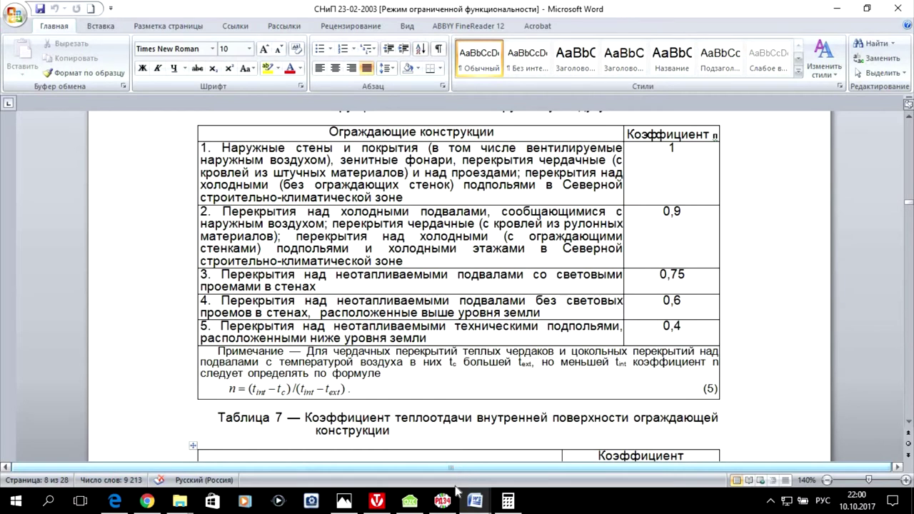
mouse_move(370, 505)
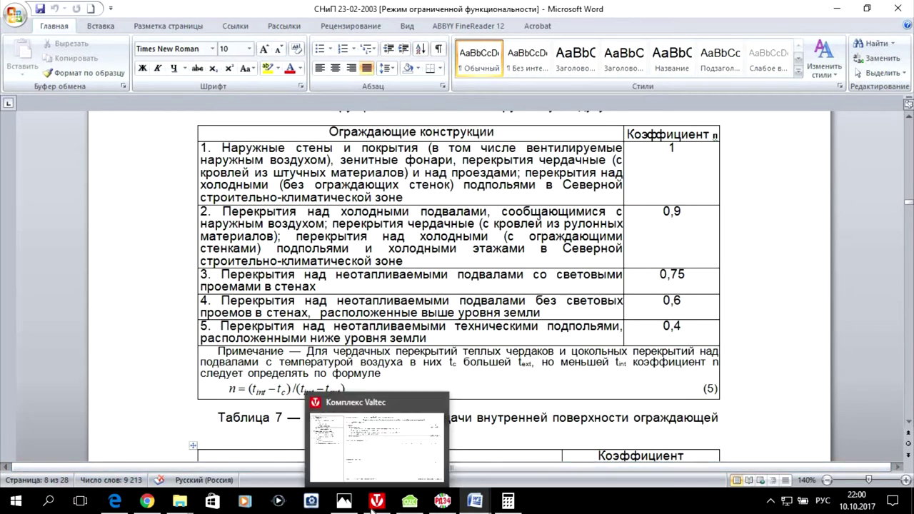
click(370, 505)
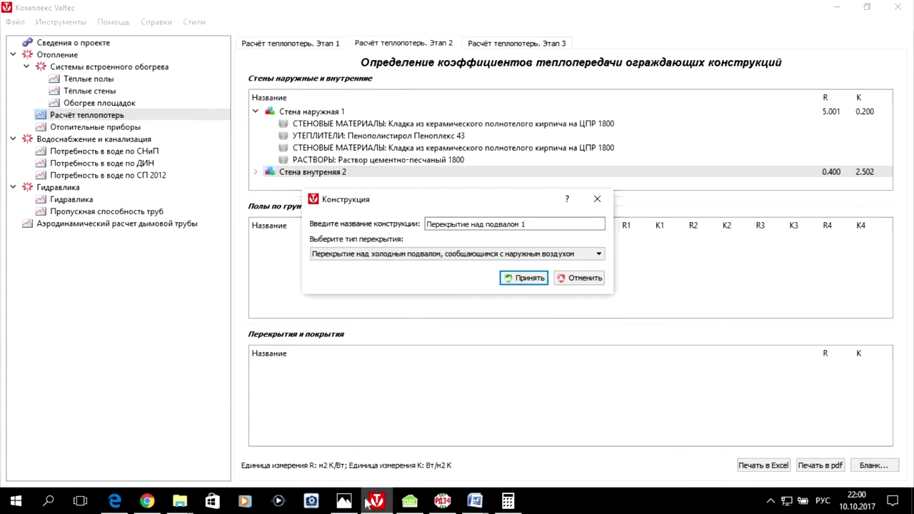
click(511, 257)
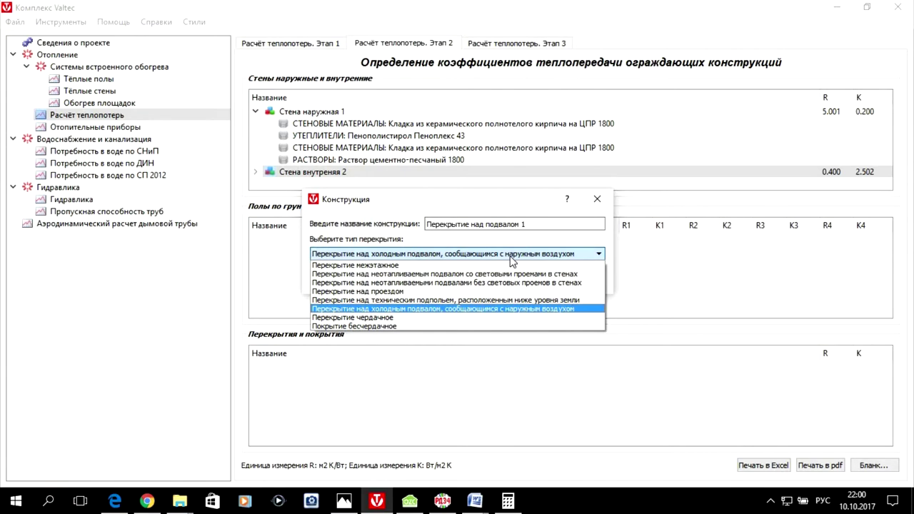
click(498, 301)
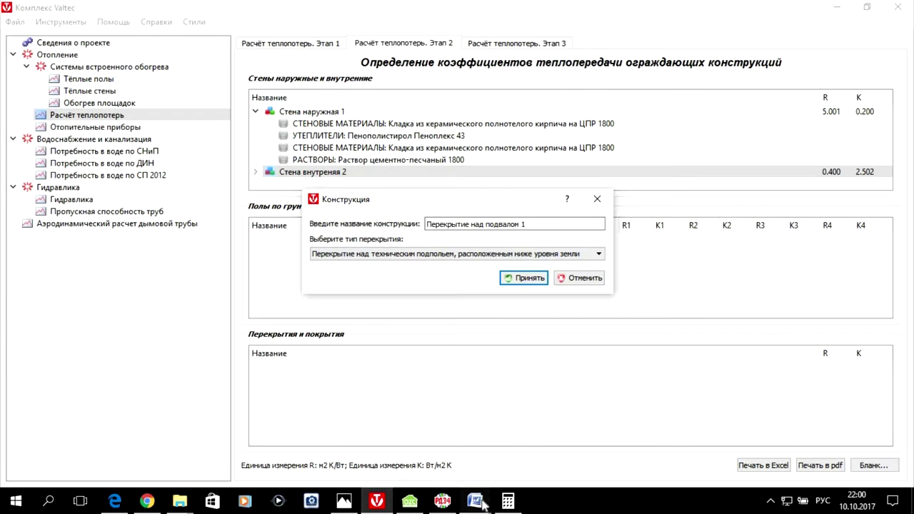
- Verify the technical crawl-space coefficient in Word's СНиП table, reselect that floor type in Valtec and accept the new construction
mouse_move(474, 503)
mouse_move(424, 462)
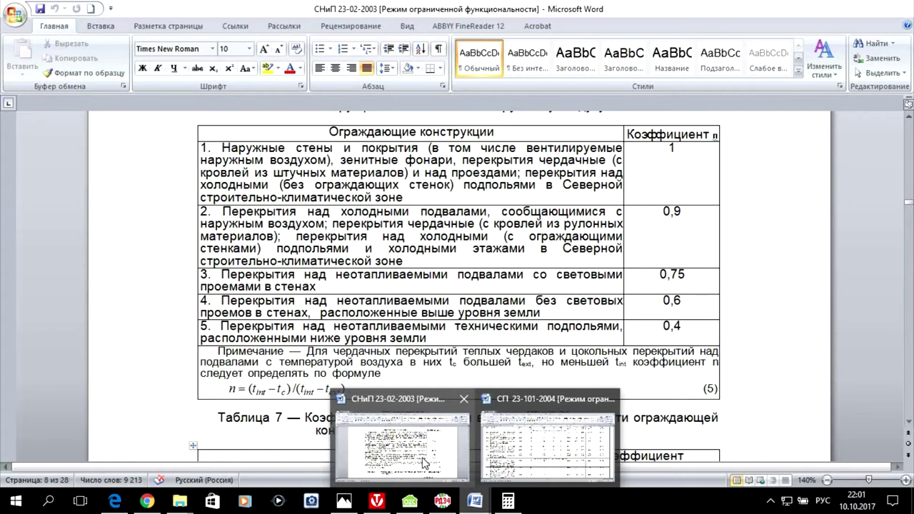
click(425, 462)
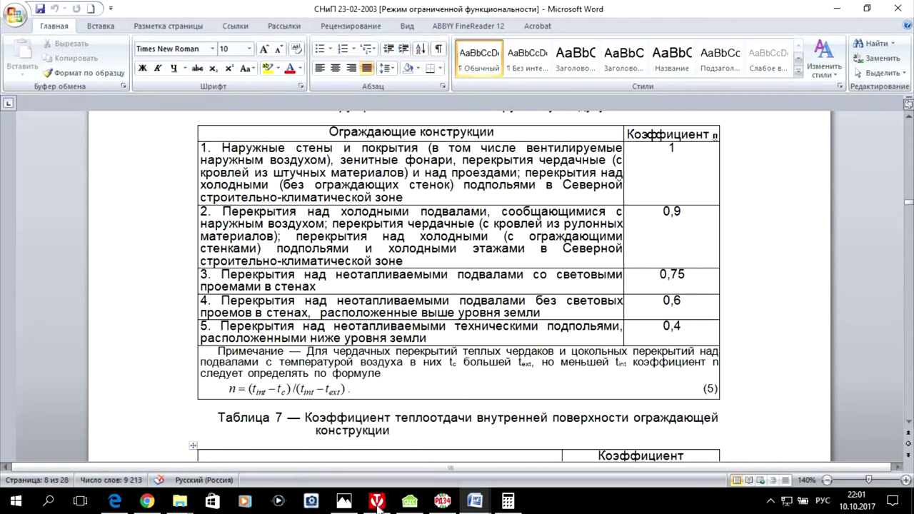
mouse_move(376, 503)
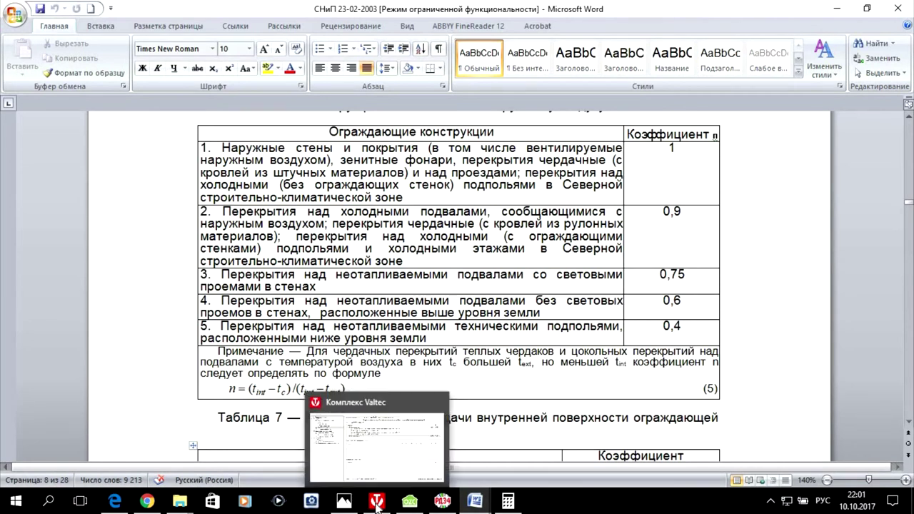
click(377, 503)
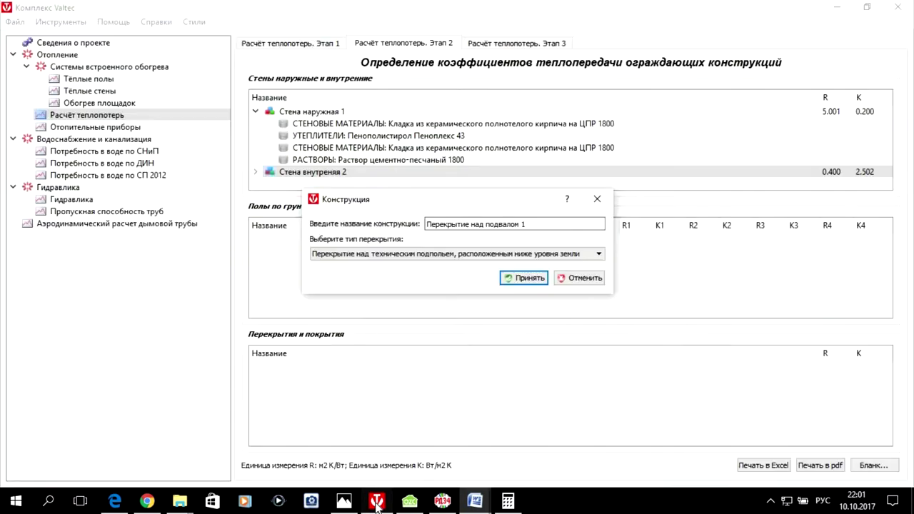
click(595, 255)
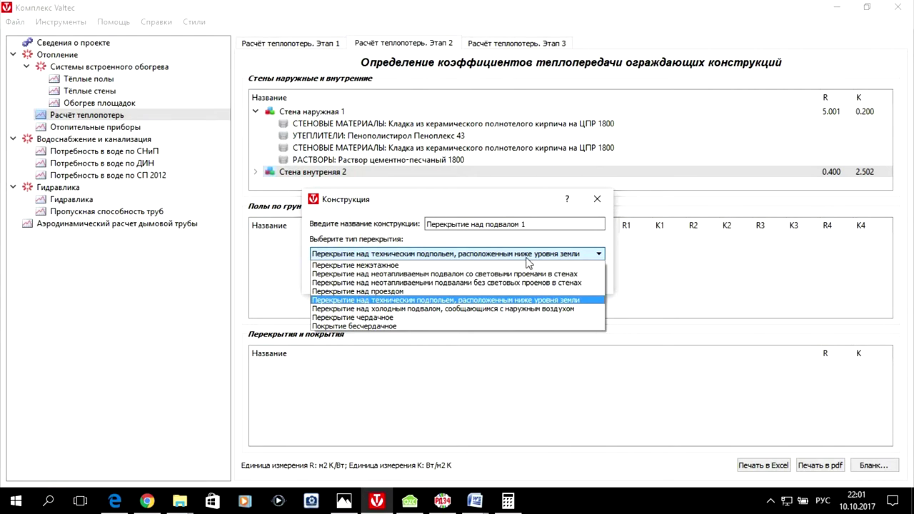
click(535, 300)
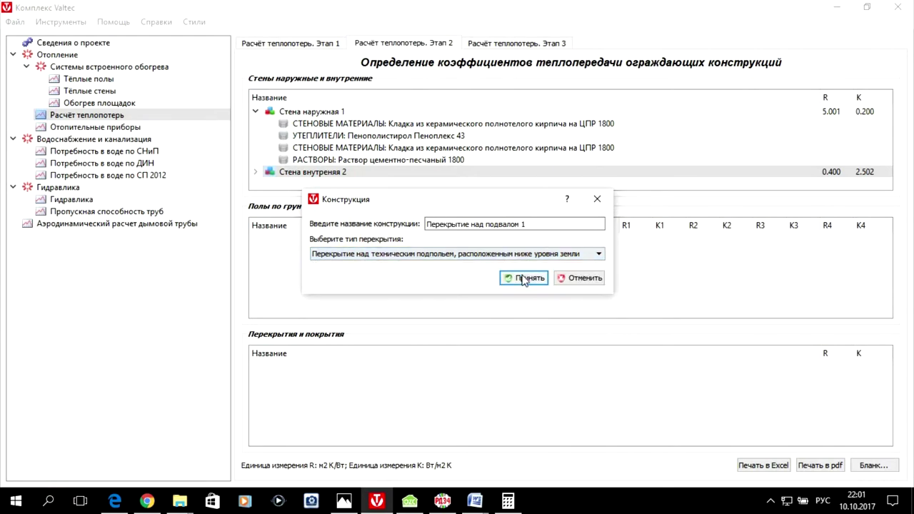
click(523, 279)
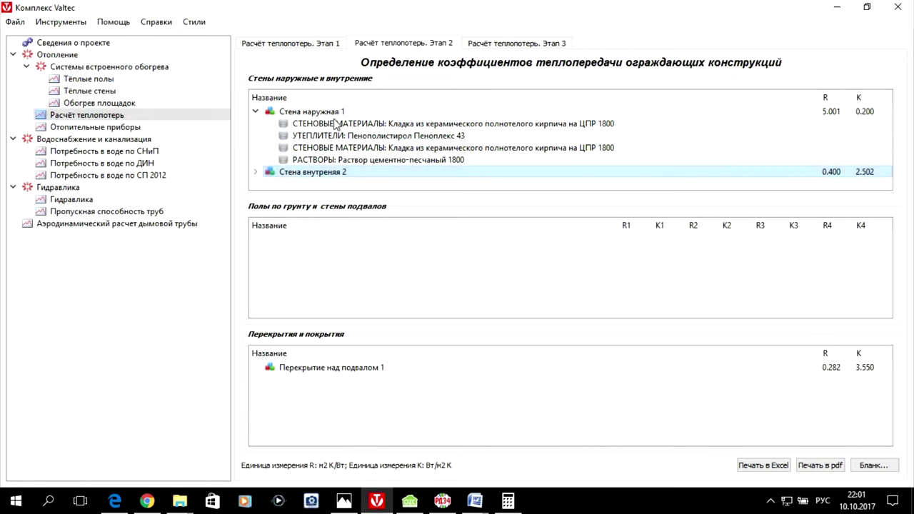
- Start a new layer in "Перекрытие над подвалом 1" and choose the material group СТЕНОВЫЕ МАТЕРИАЛЫ
click(305, 373)
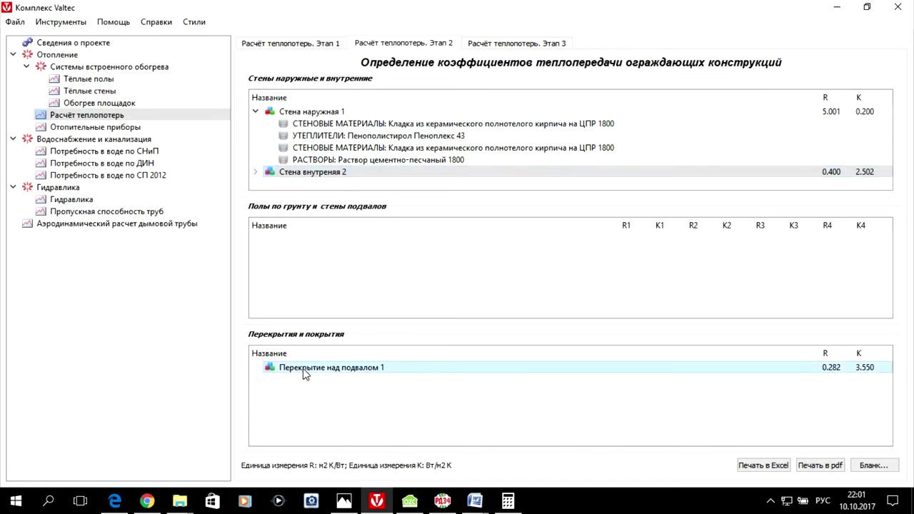
right_click(305, 373)
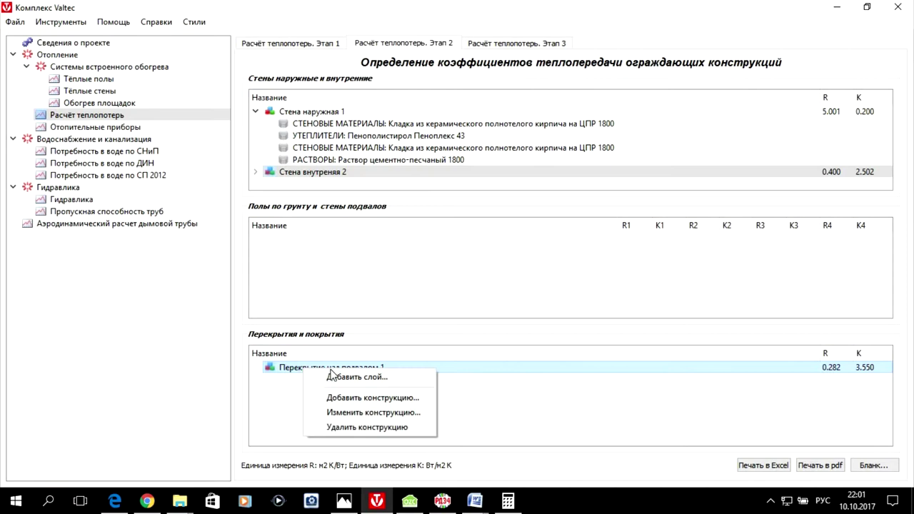
click(366, 378)
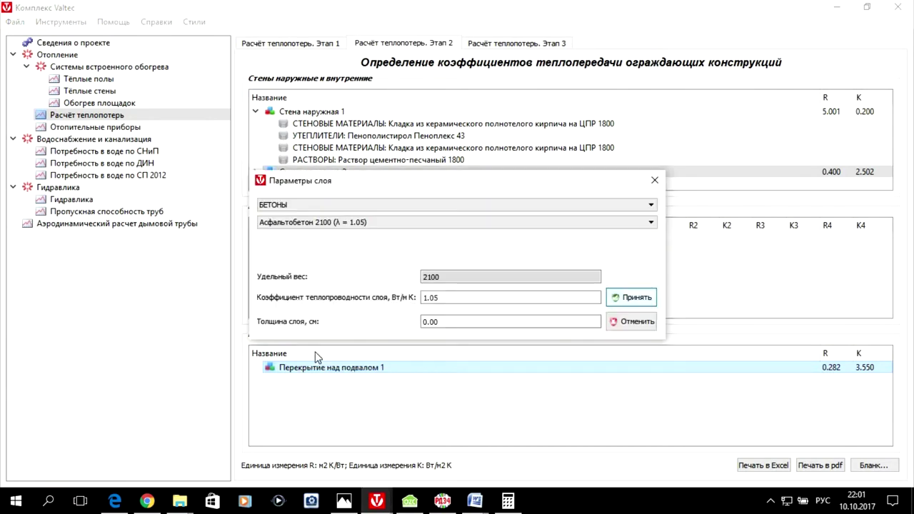
click(606, 203)
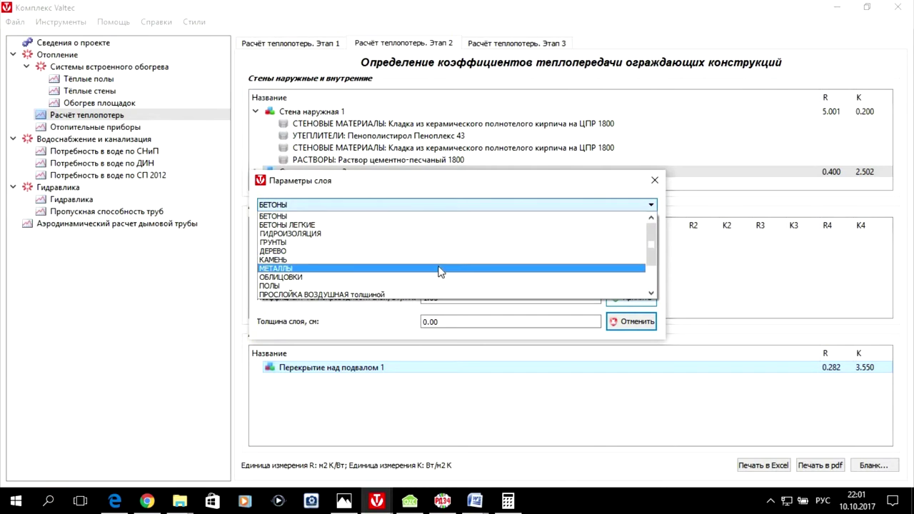
scroll(440, 272, down, 2)
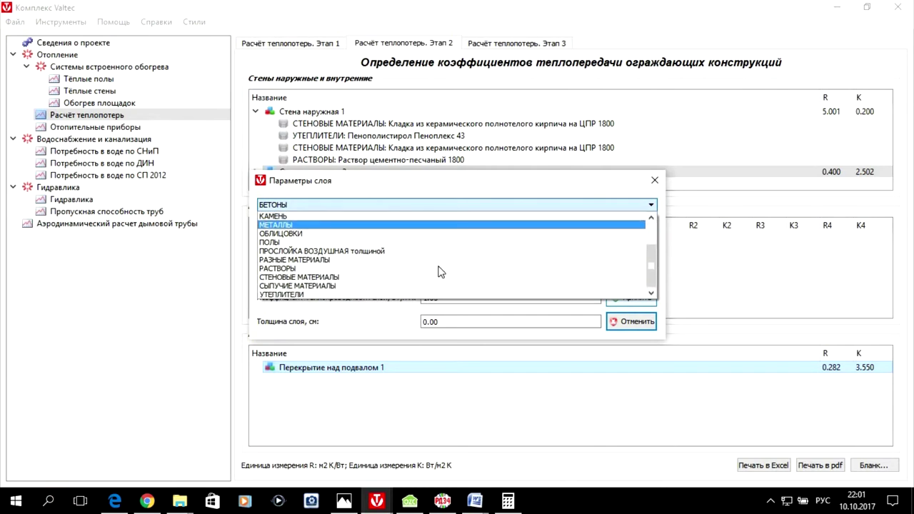
click(316, 277)
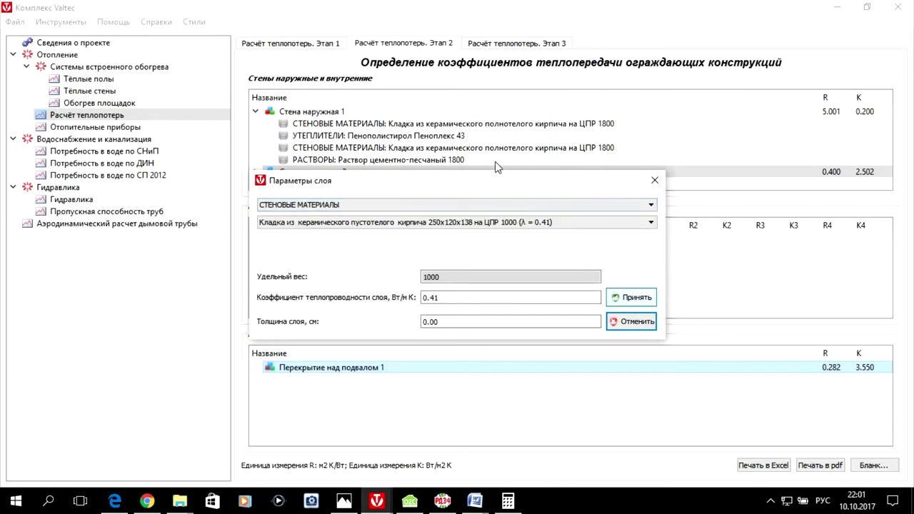
- Set the layer material to "Кладка из керамического полнотелого кирпича на ЦПР 1800" with a thickness of 12 cm and accept it
click(568, 229)
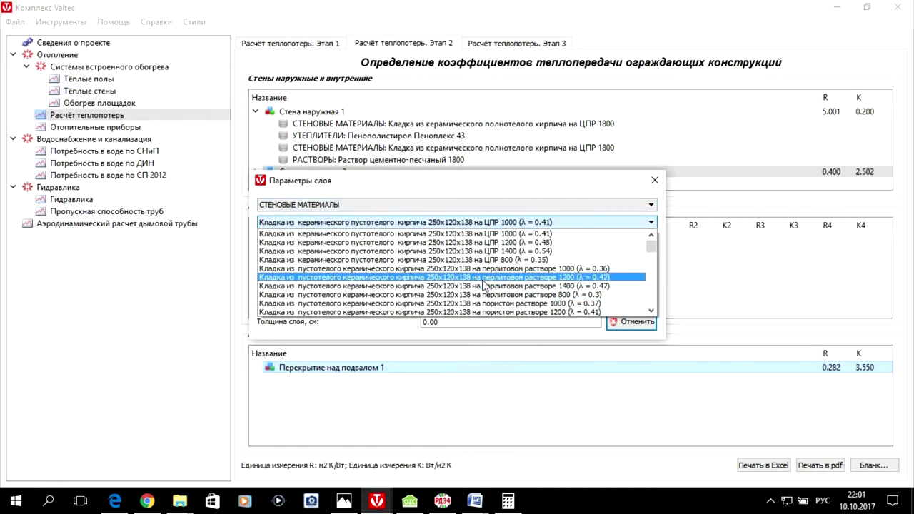
scroll(483, 286, down, 3)
scroll(483, 286, down, 5)
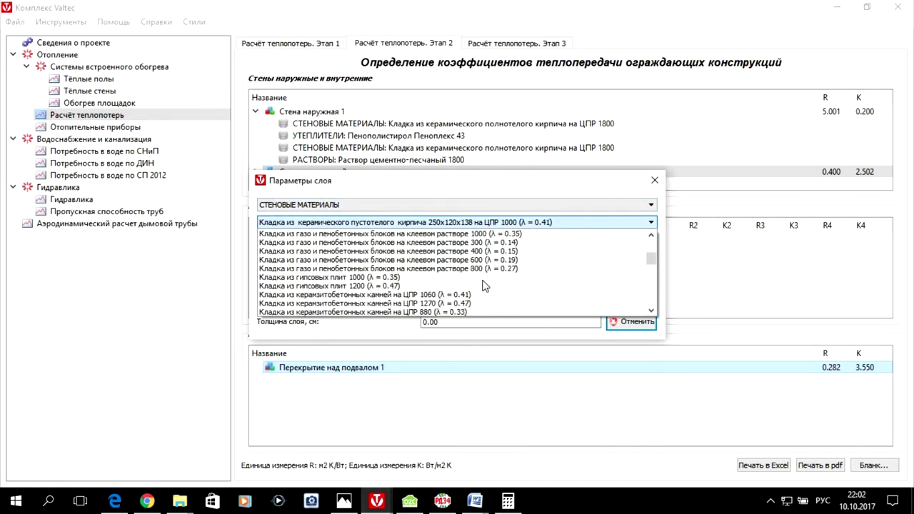
scroll(483, 286, down, 3)
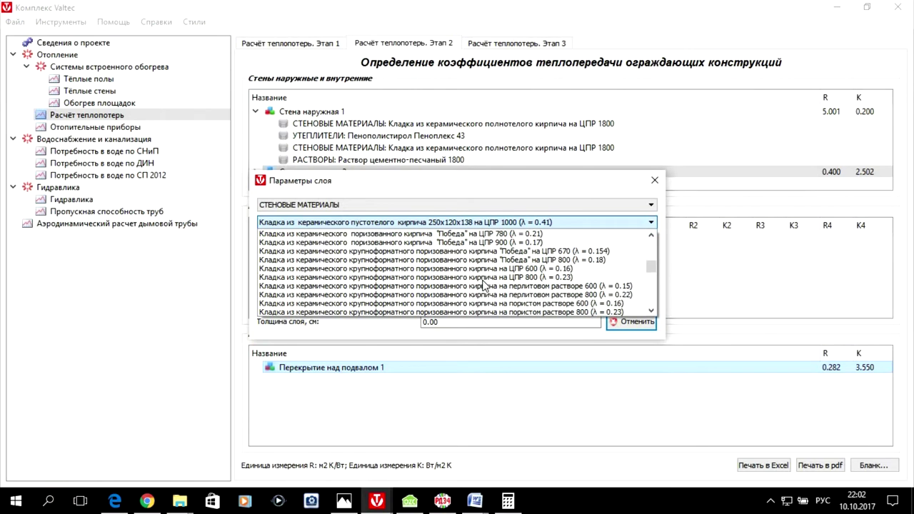
scroll(483, 285, down, 3)
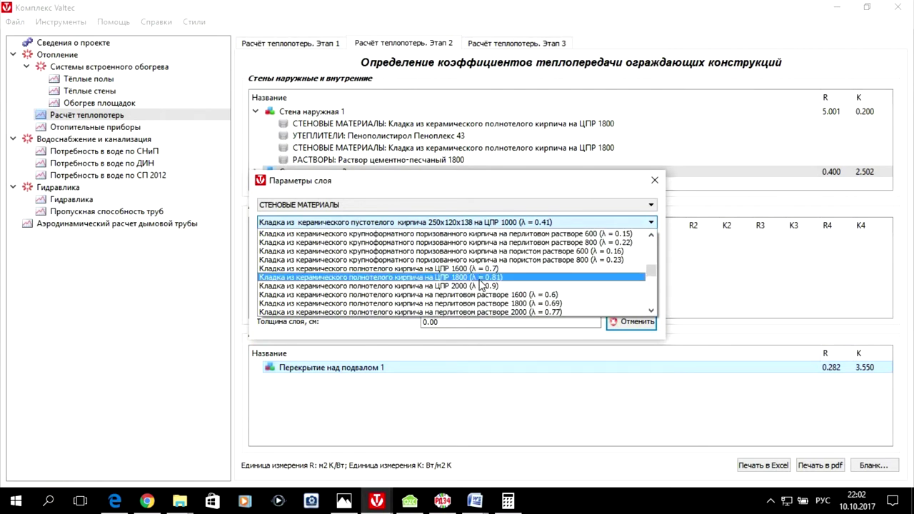
click(483, 277)
click(461, 321)
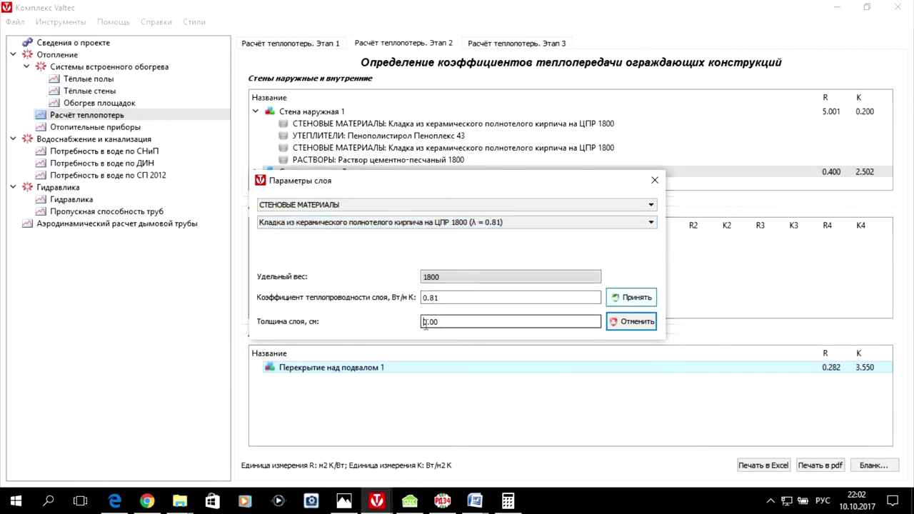
text(12)
click(644, 301)
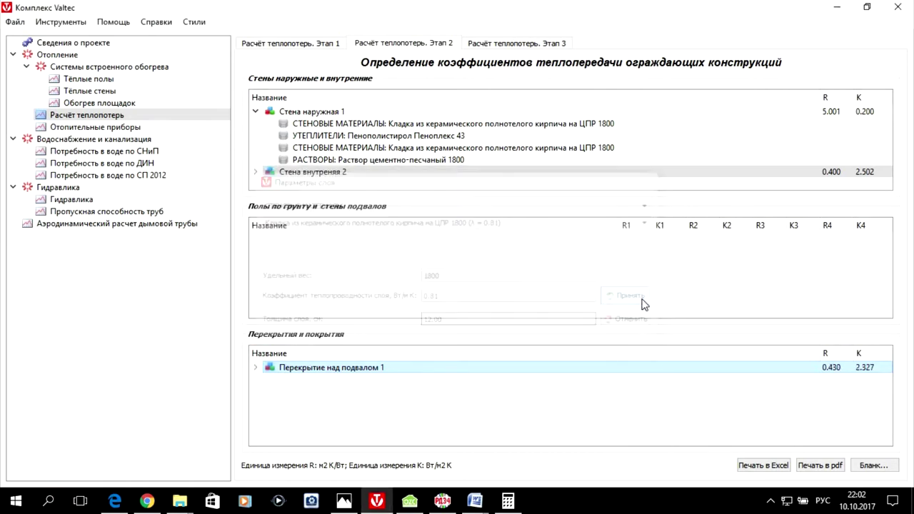
- Start a second layer in "Перекрытие над подвалом 1" and choose the material group УТЕПЛИТЕЛИ
right_click(285, 369)
click(328, 378)
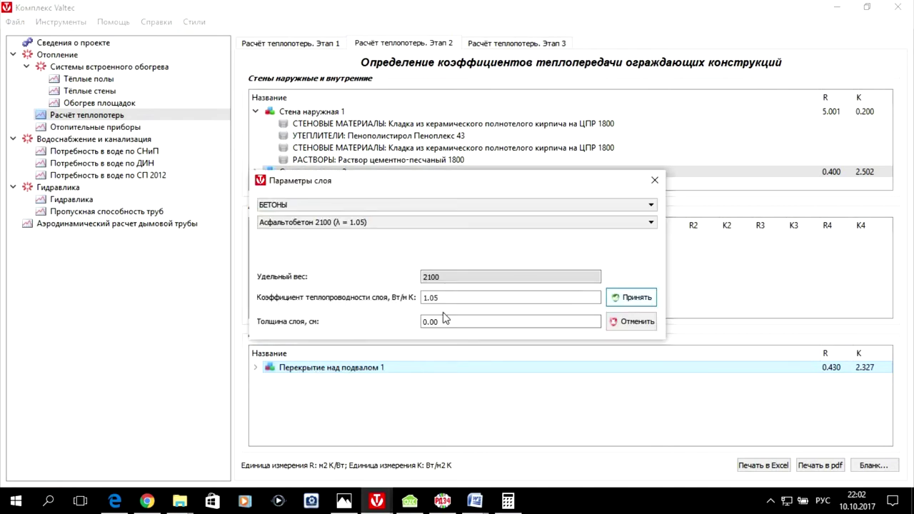
click(570, 209)
scroll(388, 288, down, 2)
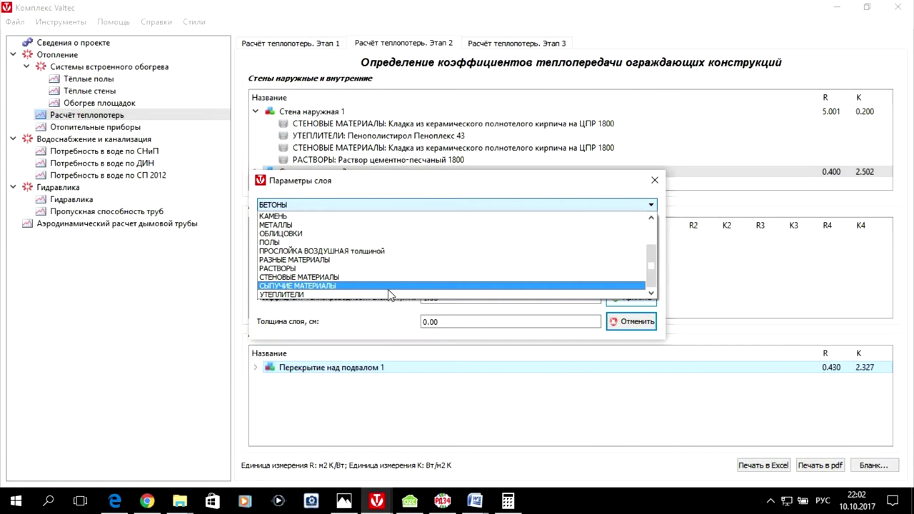
click(389, 295)
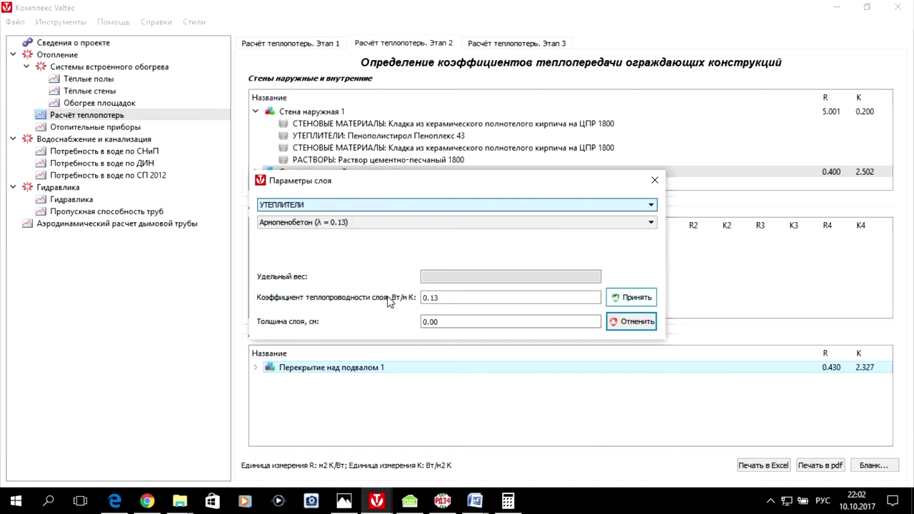
- Set the insulation layer to "Пенополистирол Пеноплекс 43" with a thickness of 14 cm and accept it
click(549, 225)
scroll(530, 257, down, 10)
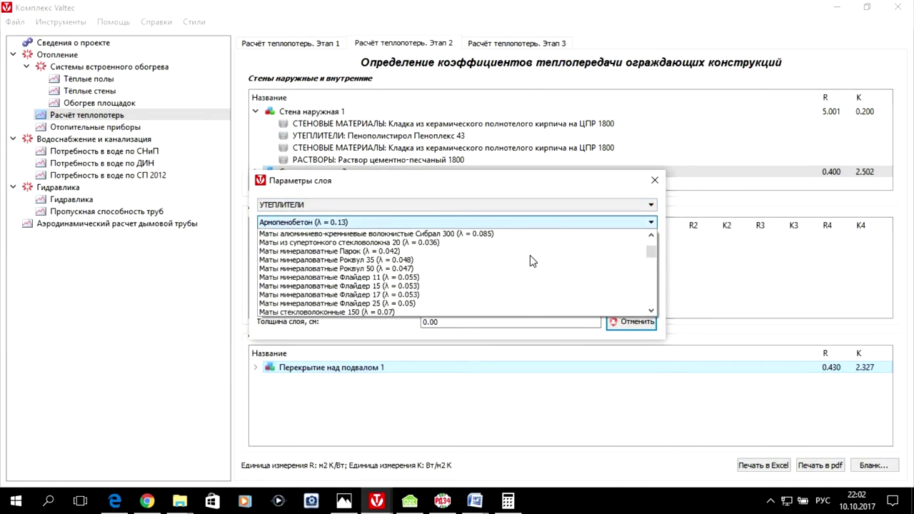
scroll(530, 255, down, 2)
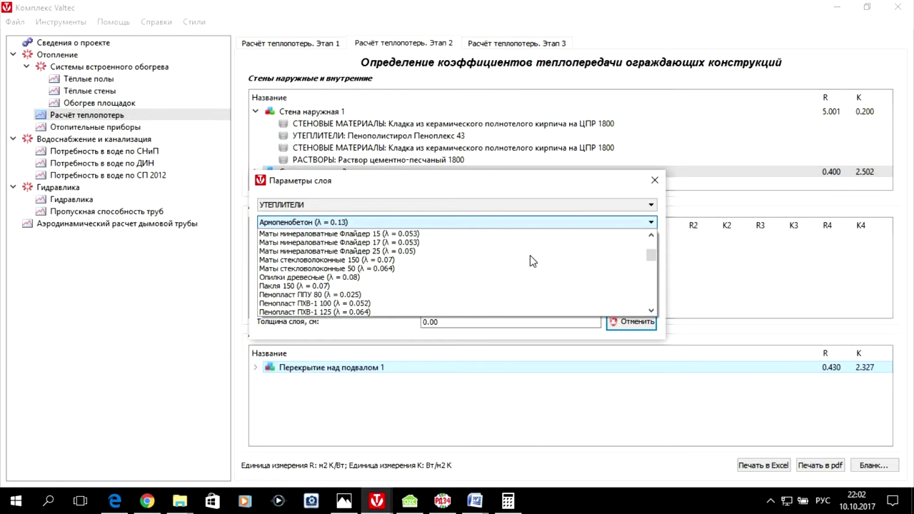
scroll(529, 255, down, 1)
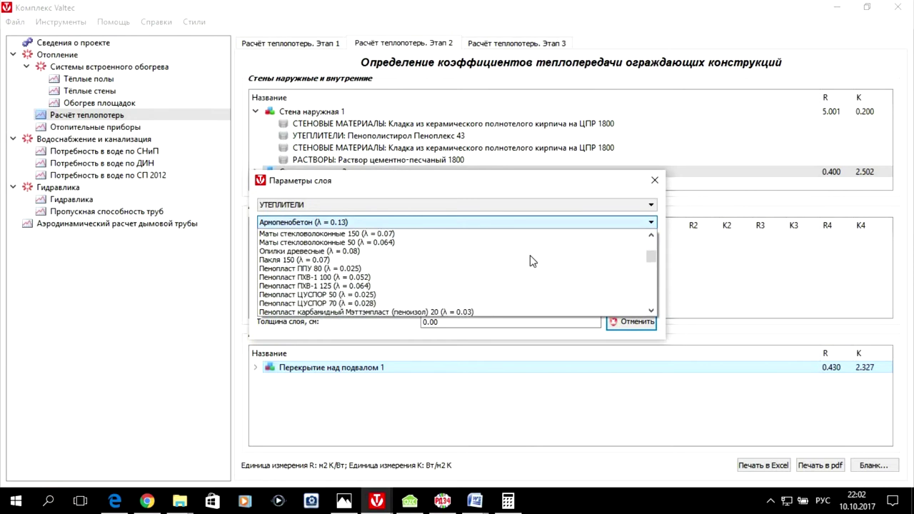
scroll(530, 261, down, 1)
scroll(530, 261, down, 1)
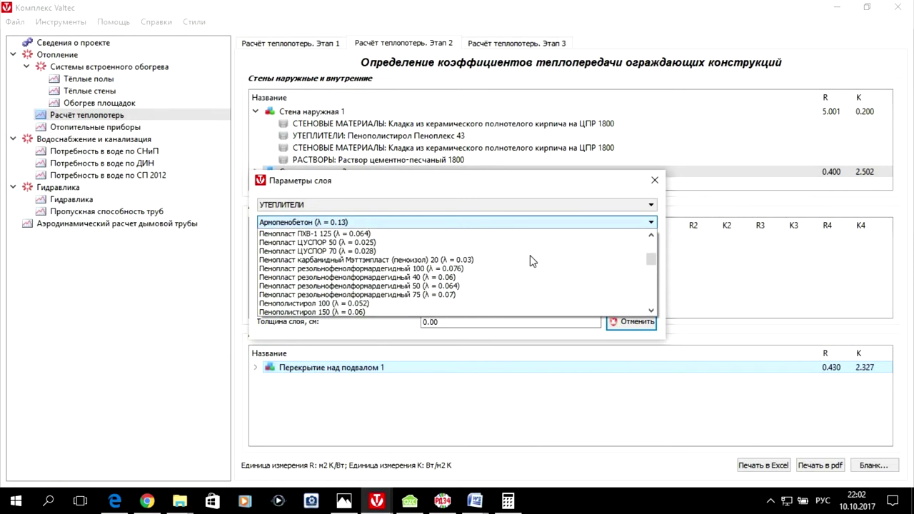
scroll(529, 261, down, 1)
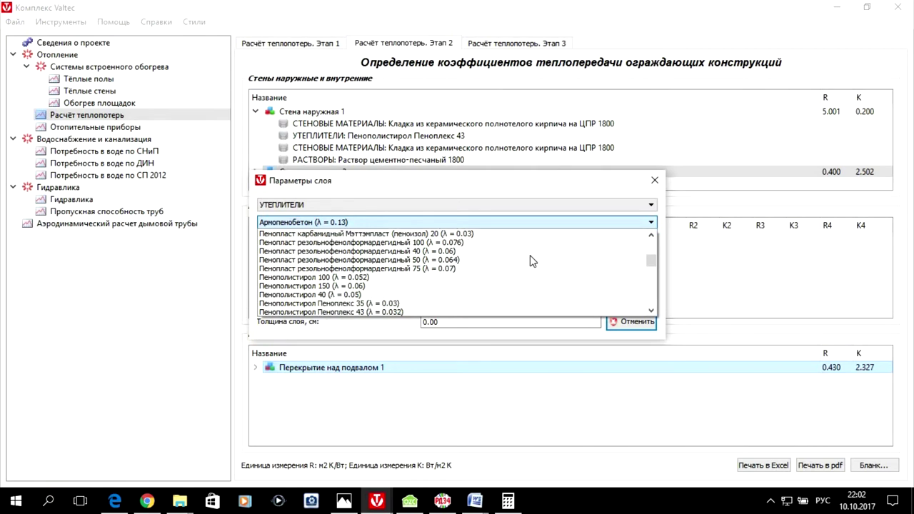
scroll(530, 261, down, 1)
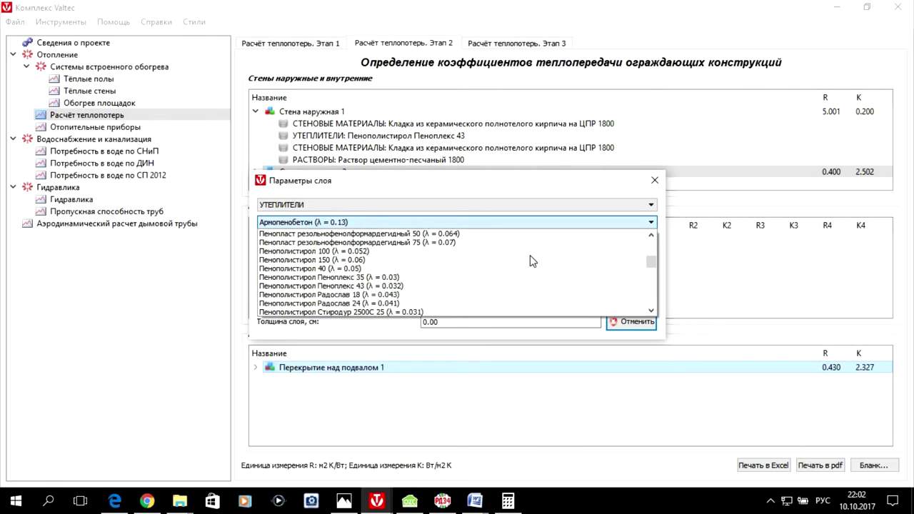
click(423, 287)
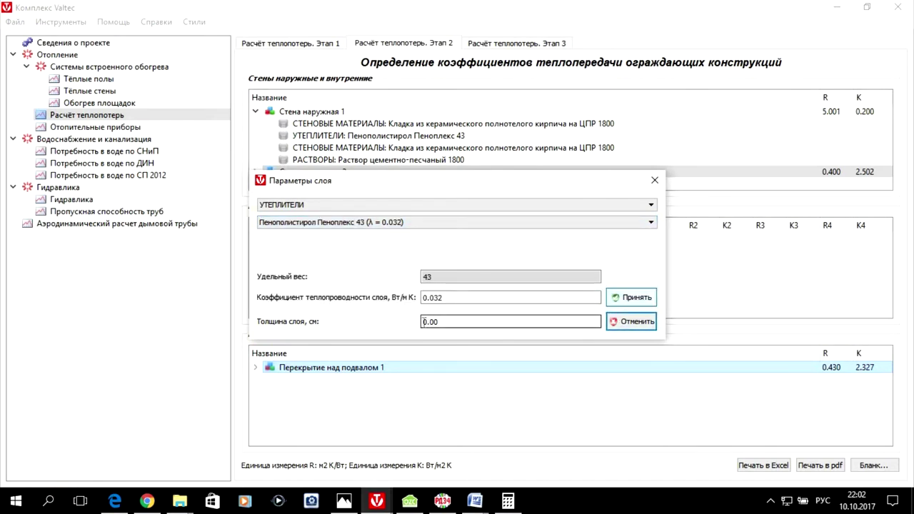
text(14)
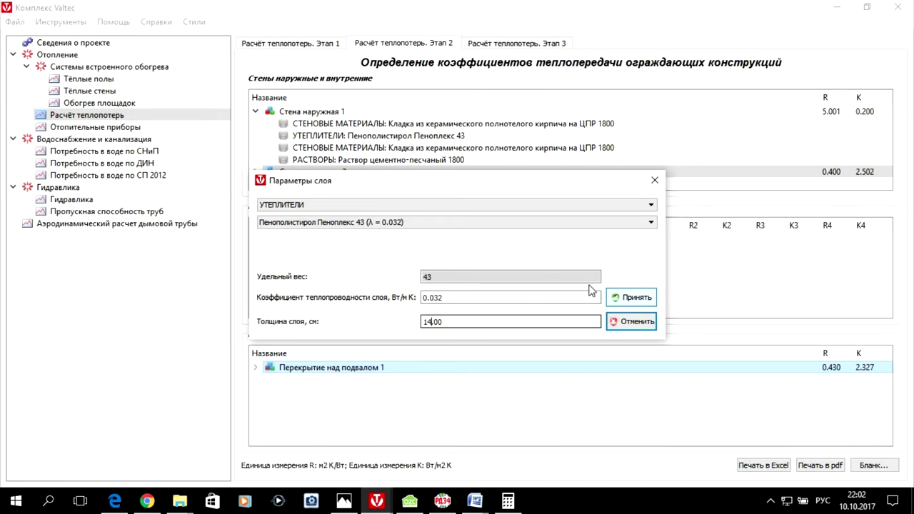
click(636, 298)
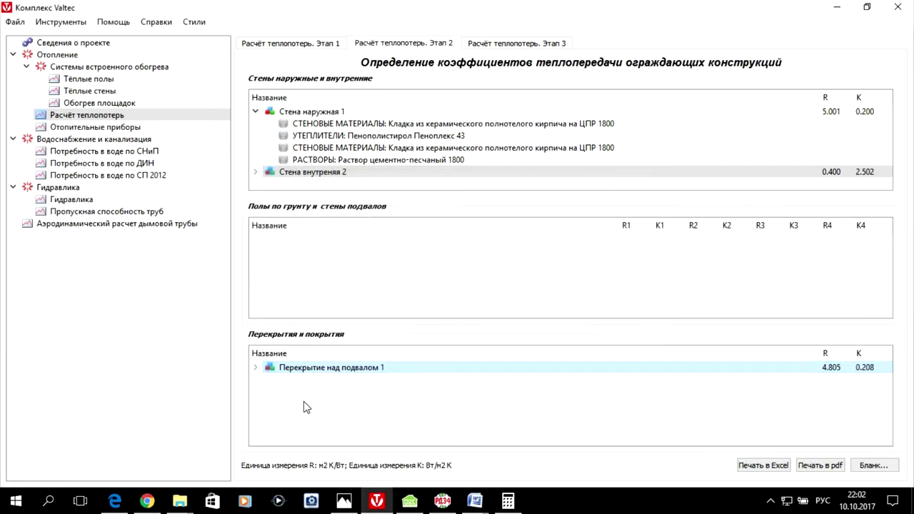
- Expand the layers of "Перекрытие над подвалом 1" and start a third layer from the group СТЕНОВЫЕ МАТЕРИАЛЫ
click(257, 367)
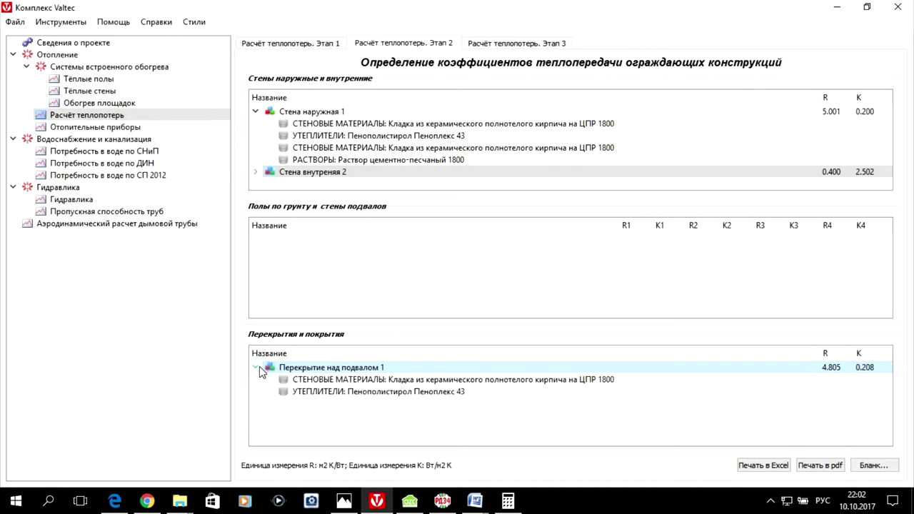
right_click(296, 370)
click(359, 376)
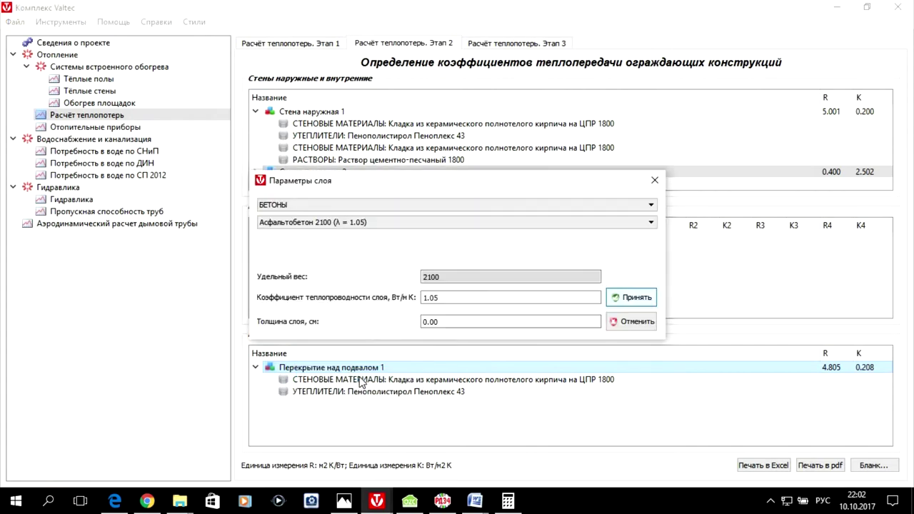
click(484, 208)
scroll(428, 271, down, 2)
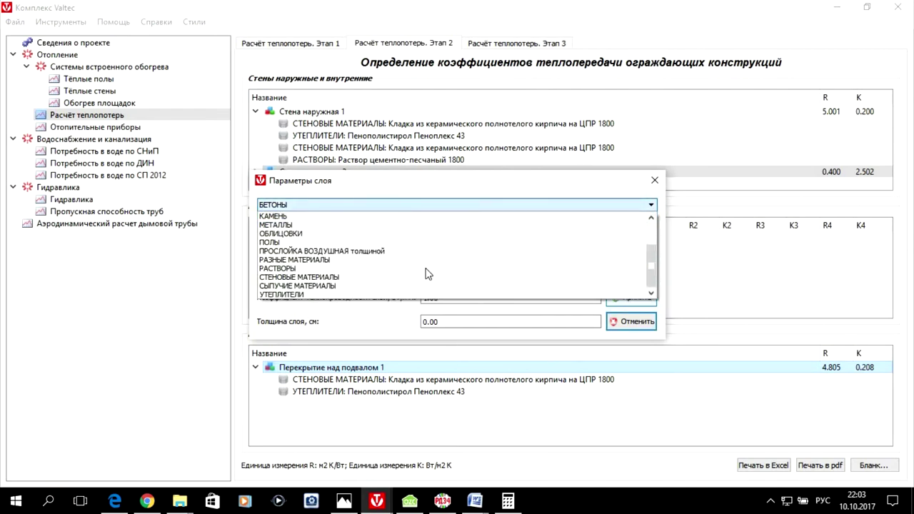
click(425, 279)
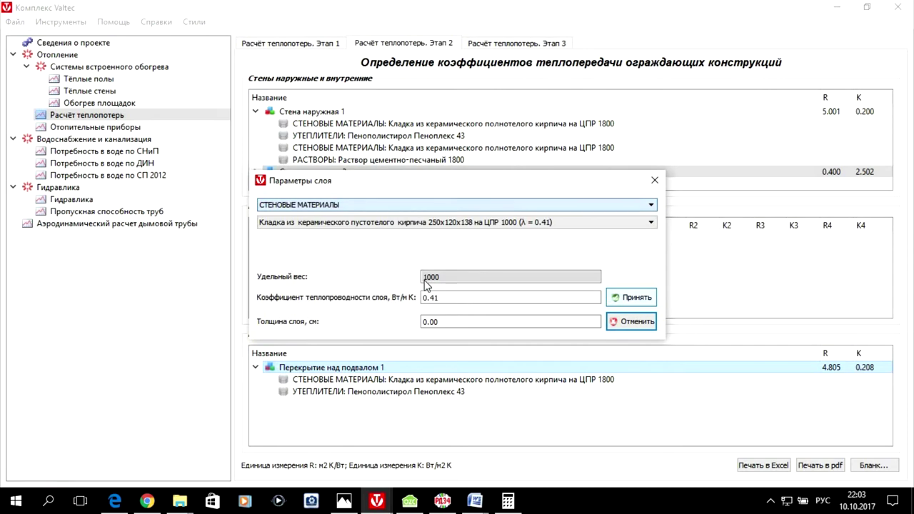
- Make the third layer "Кладка из керамического полнотелого кирпича на ЦПР 1800", 25 cm thick, and accept it
click(635, 222)
scroll(564, 278, down, 6)
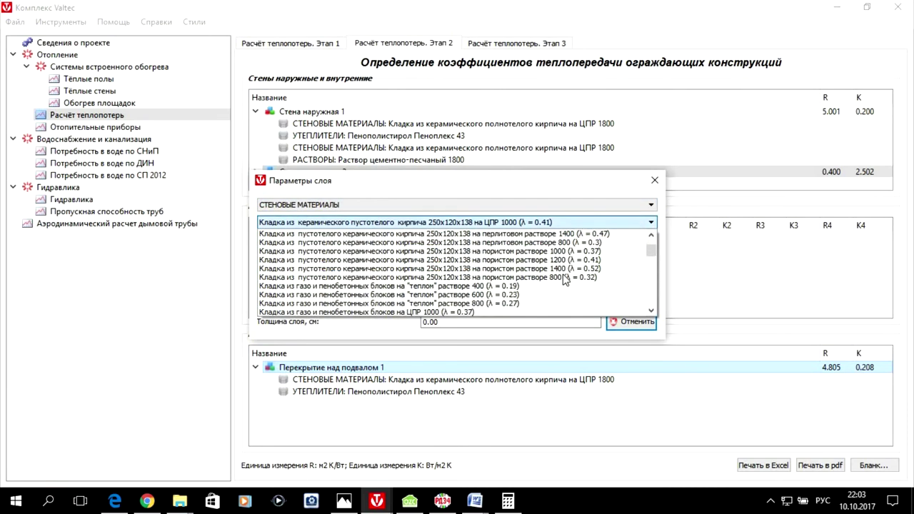
scroll(563, 279, down, 2)
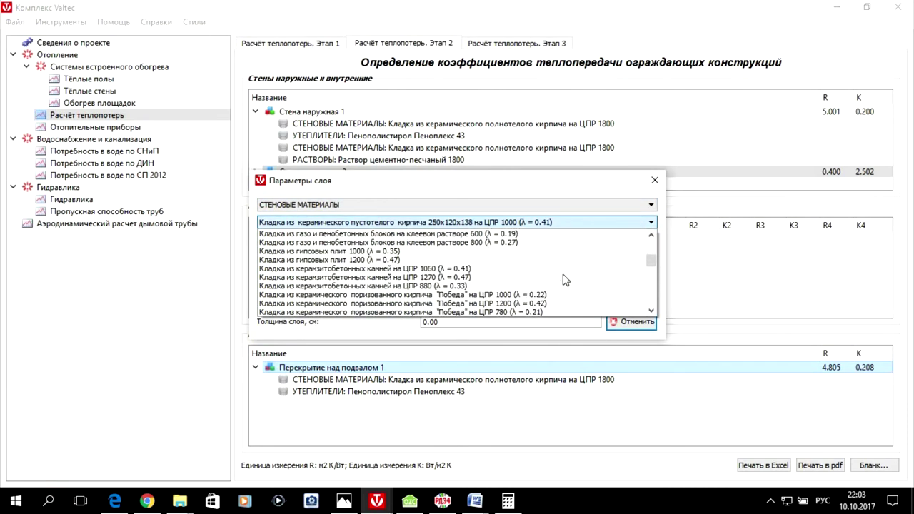
scroll(562, 279, down, 5)
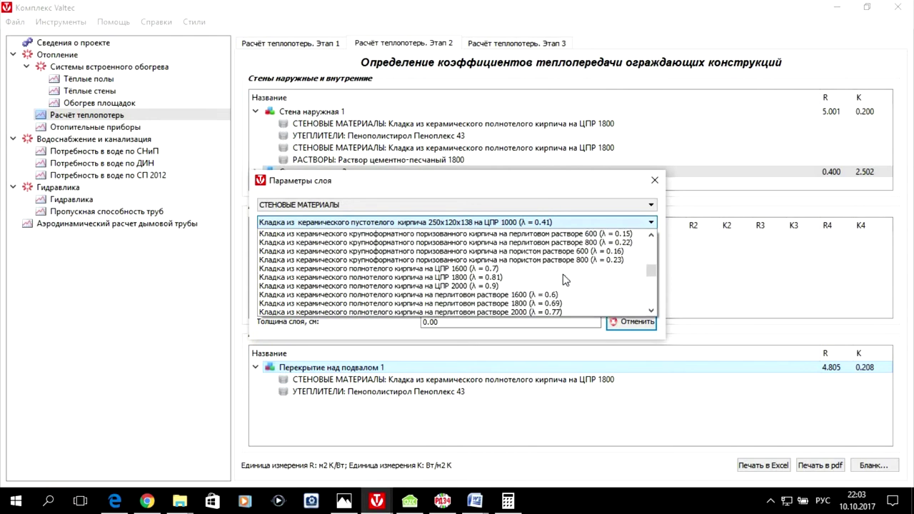
click(506, 278)
click(424, 321)
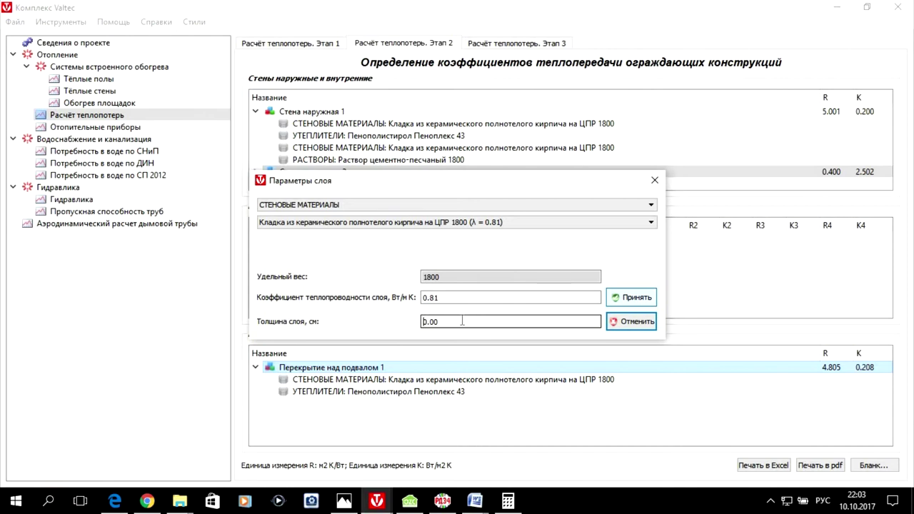
text(25)
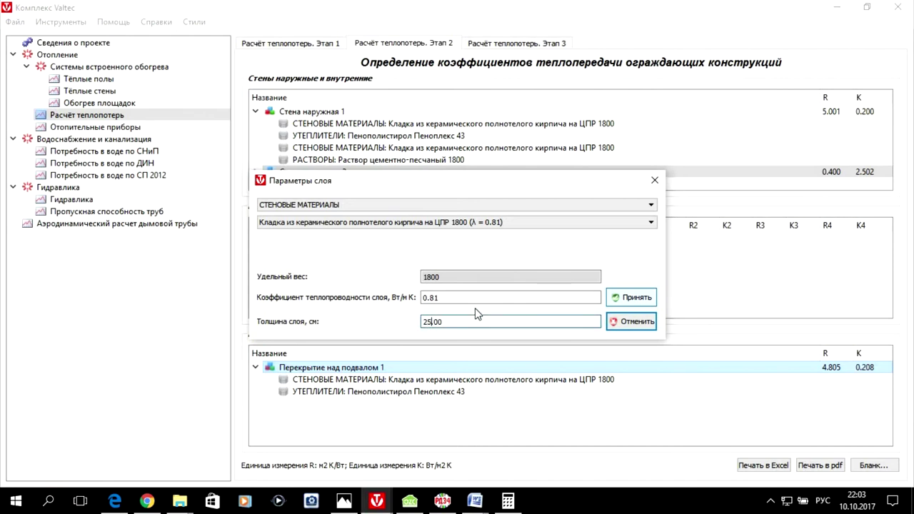
click(631, 298)
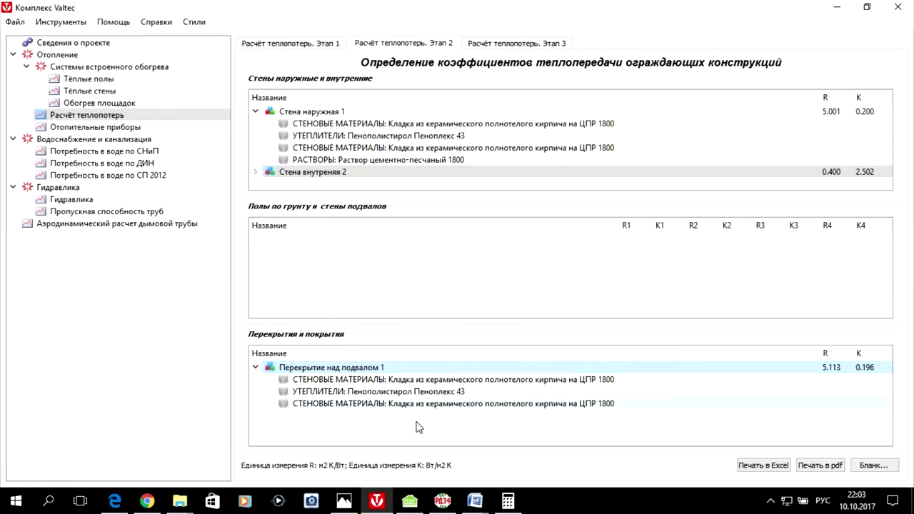
- Start a fourth layer in "Перекрытие над подвалом 1" and choose the material group РАСТВОРЫ
right_click(347, 366)
click(376, 379)
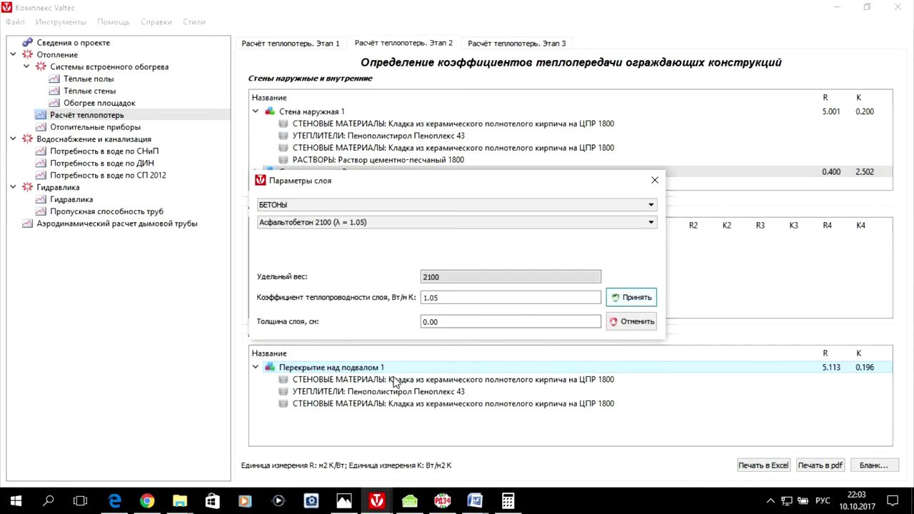
click(650, 205)
scroll(561, 245, down, 2)
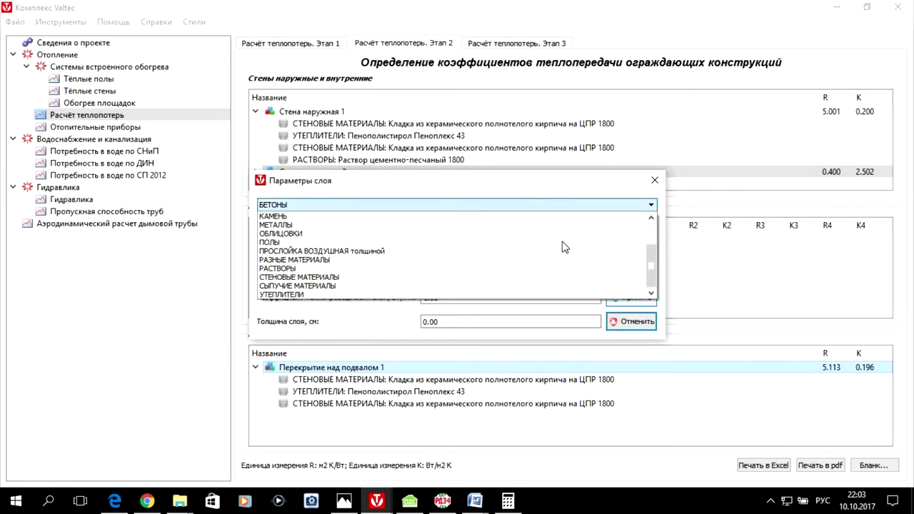
click(420, 277)
click(341, 224)
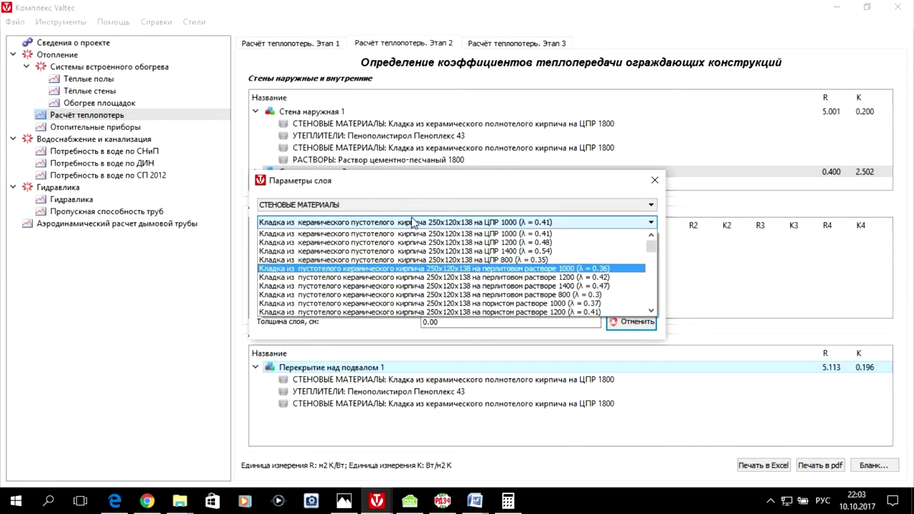
click(381, 203)
click(381, 203)
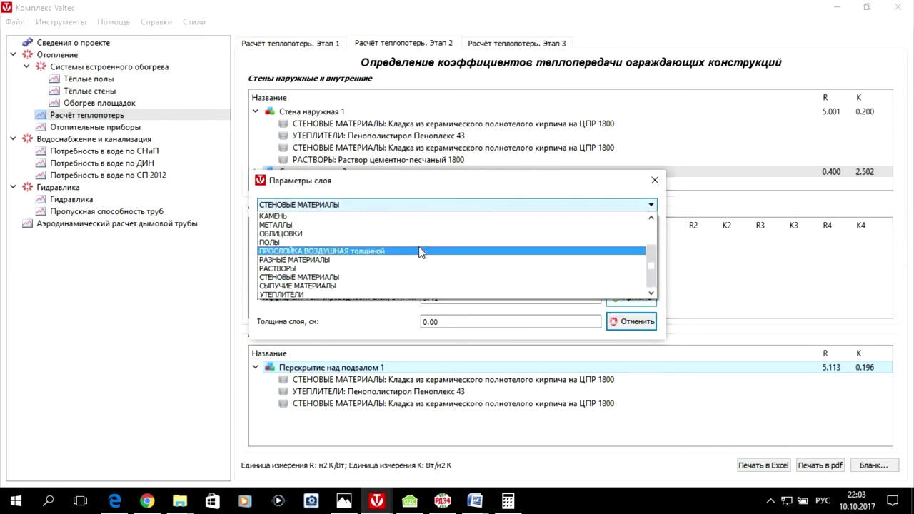
click(395, 269)
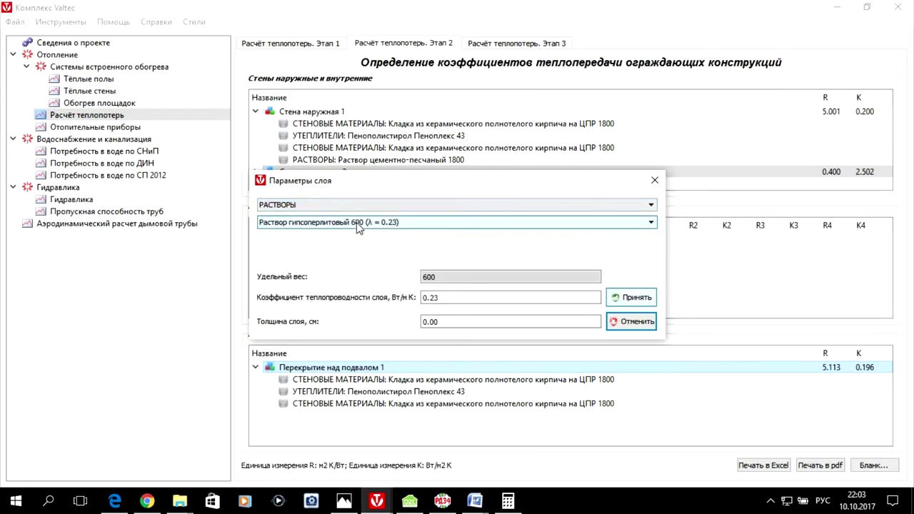
- Make the fourth layer "Раствор цементно-песчаный 1800", 1 cm thick, and accept it
click(356, 222)
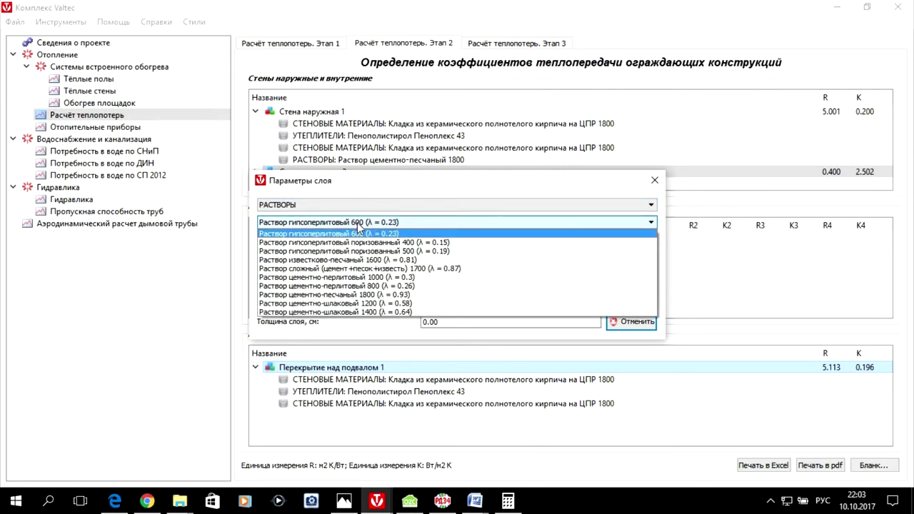
click(423, 294)
click(424, 297)
click(426, 322)
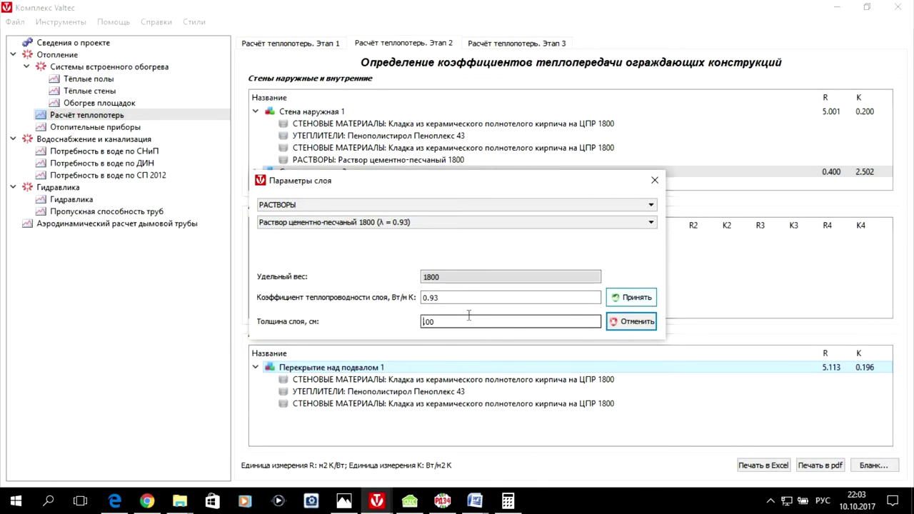
text(1)
click(635, 297)
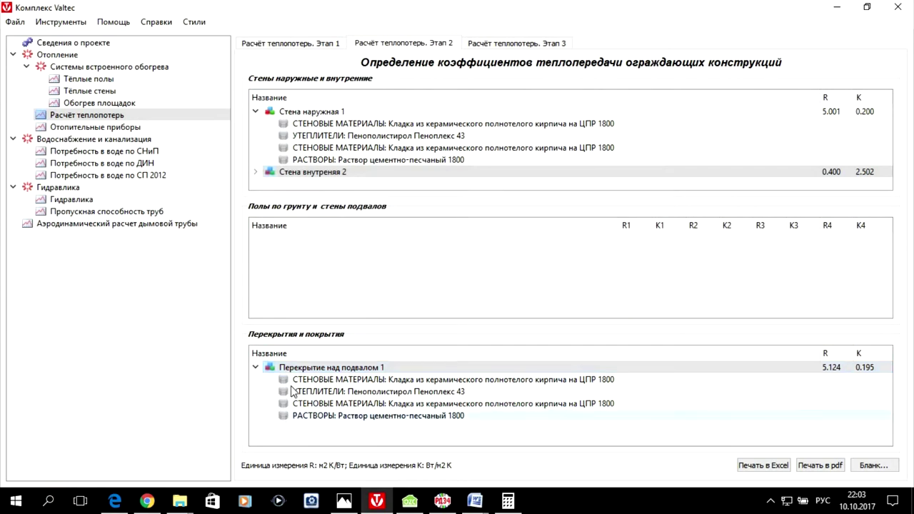
- Collapse the basement floor's layers and define a new construction "Перекрытиепод чердаком 2" of type "Перекрытие чердачное"
click(254, 368)
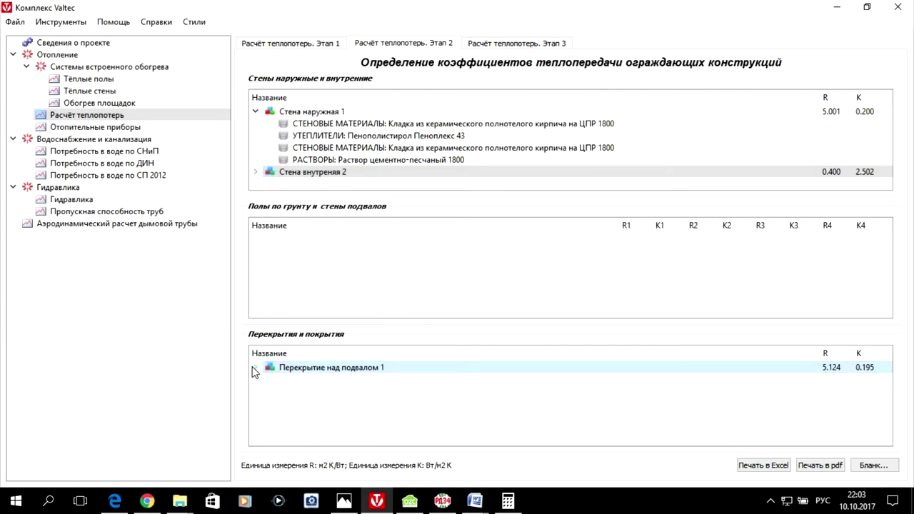
right_click(299, 375)
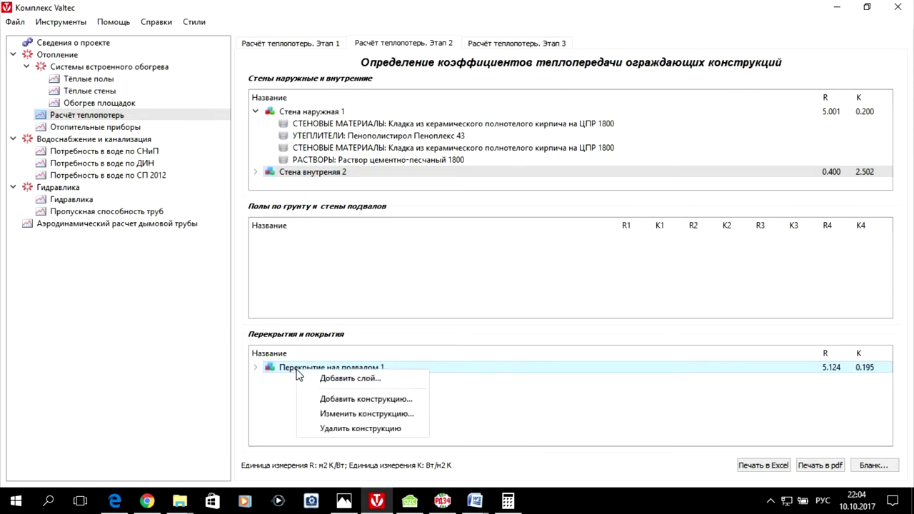
click(366, 399)
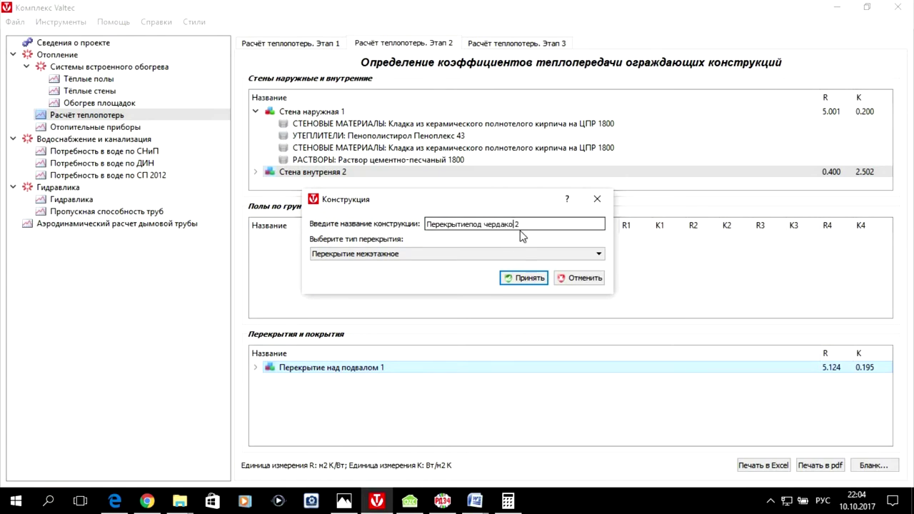
click(456, 255)
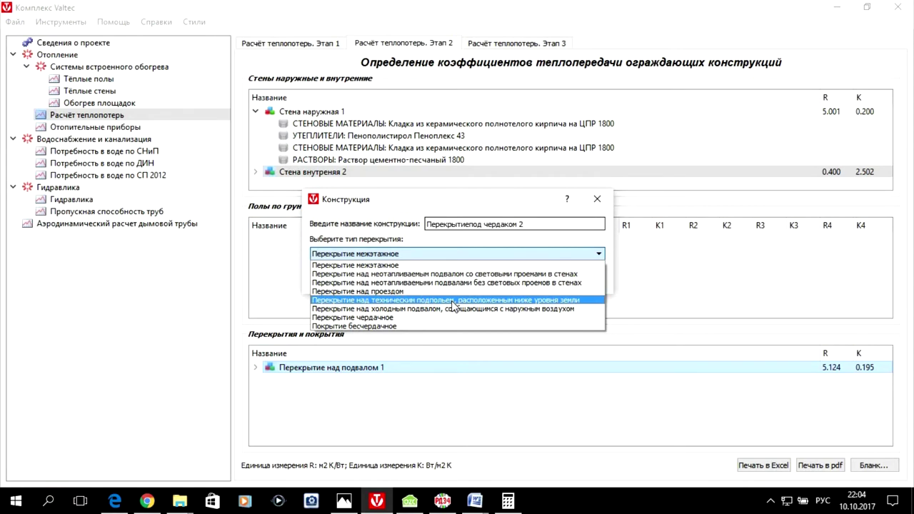
click(408, 318)
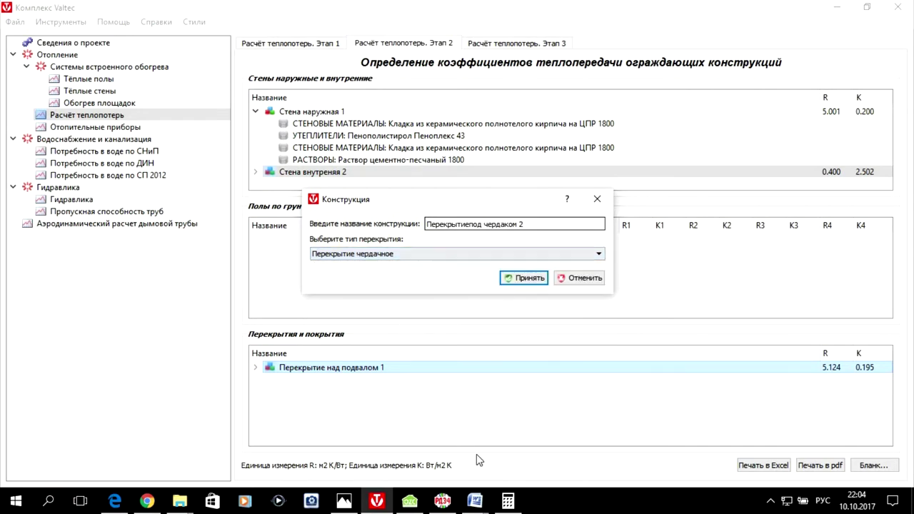
- Consult the coefficient n table and formula in the СНиП 23-02-2003 Word document, and view attic room 301's enclosures in Oventrop OZC
click(475, 501)
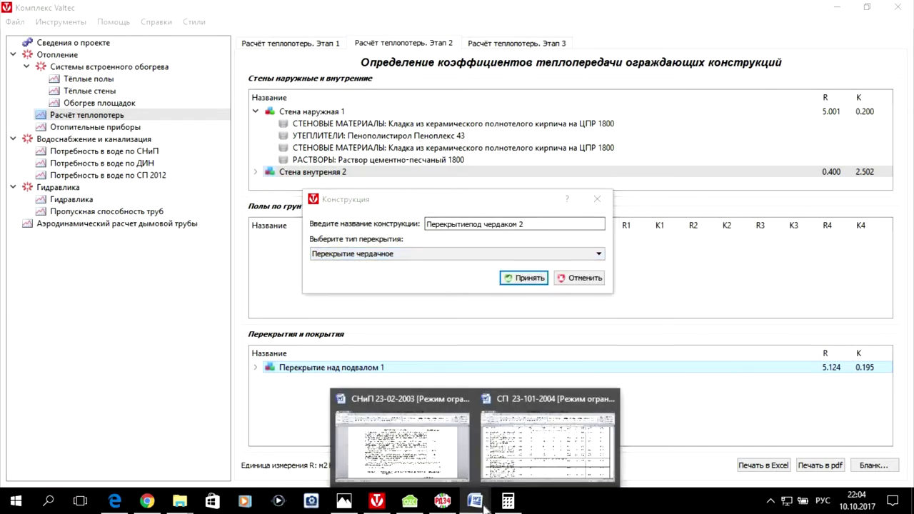
click(435, 475)
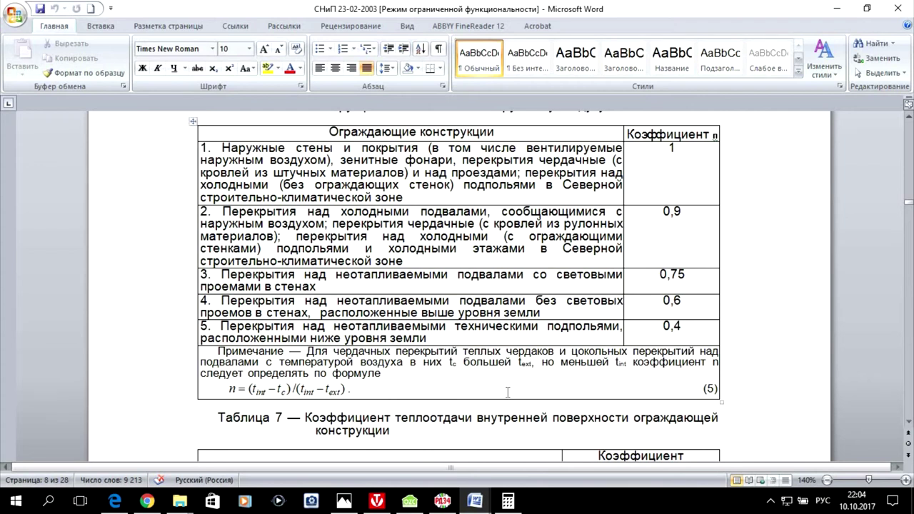
click(427, 509)
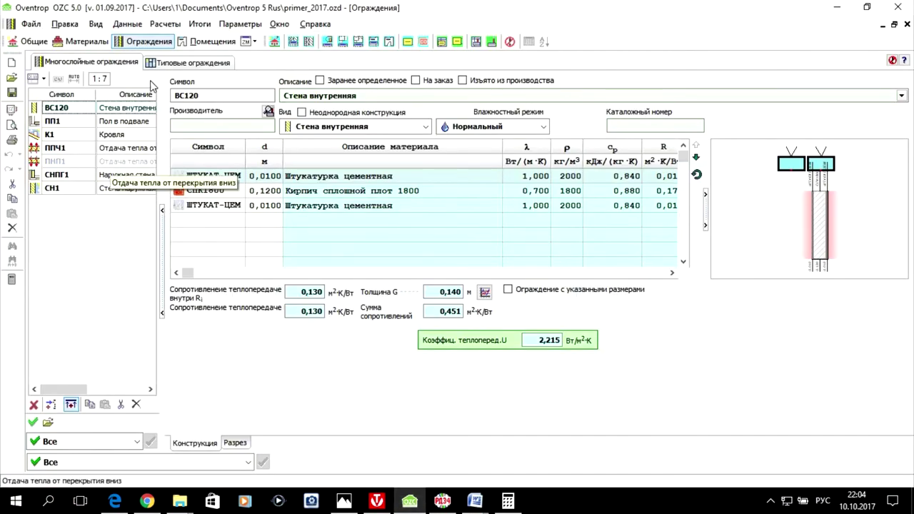
click(225, 44)
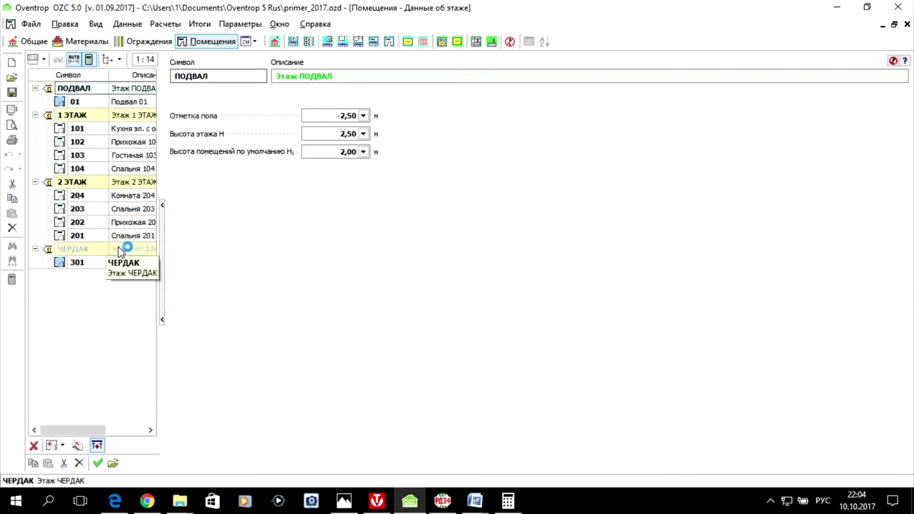
click(119, 264)
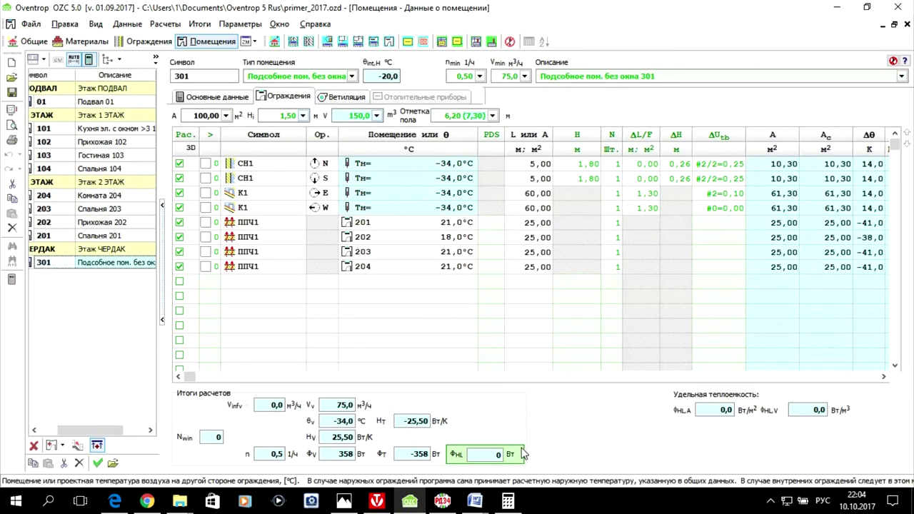
- Calculate the attic coefficient n as (21 + 20) ÷ 55 in Calculator, and put the calculator away
click(512, 502)
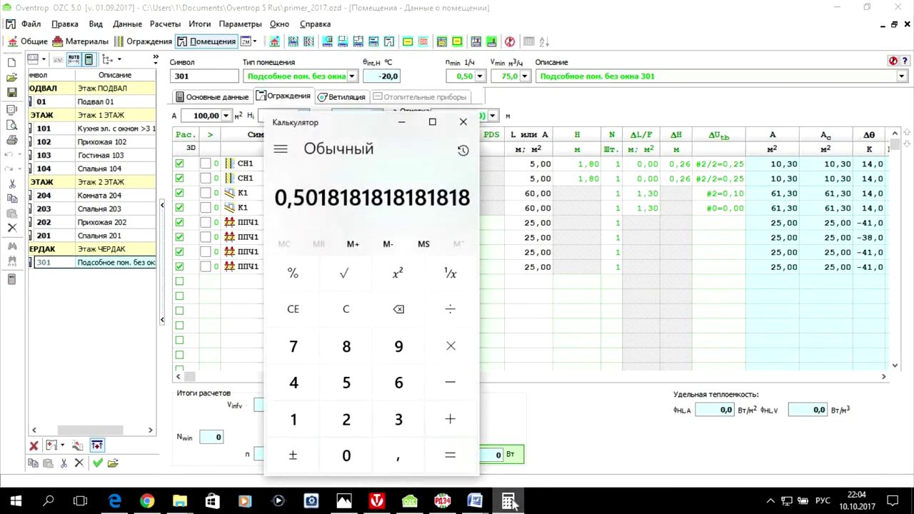
text(21)
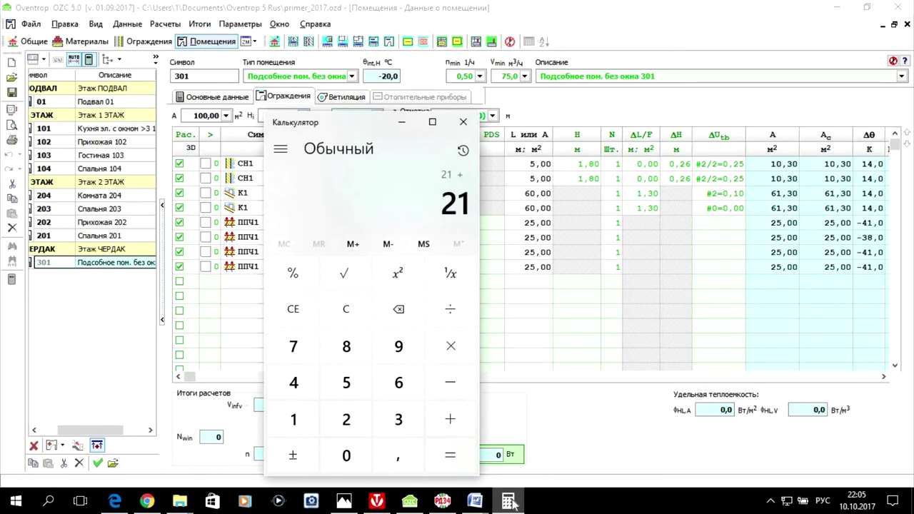
text(20)
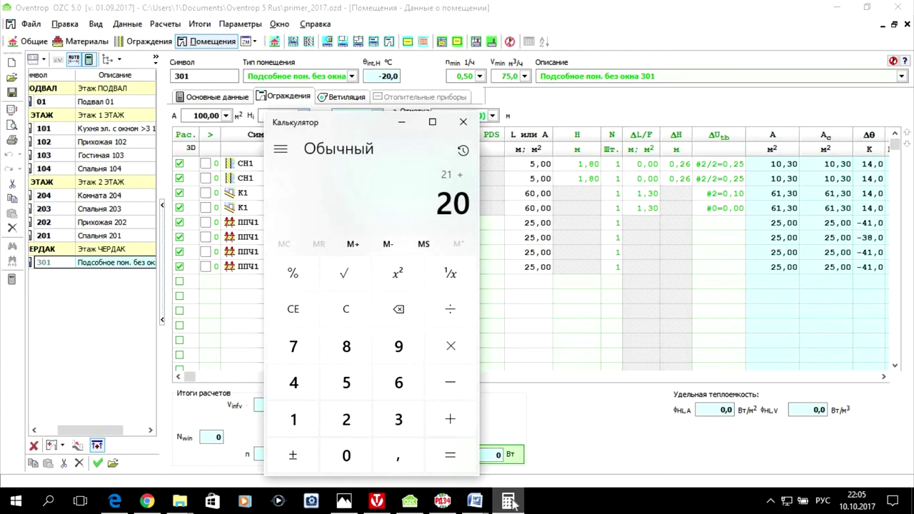
key(plus)
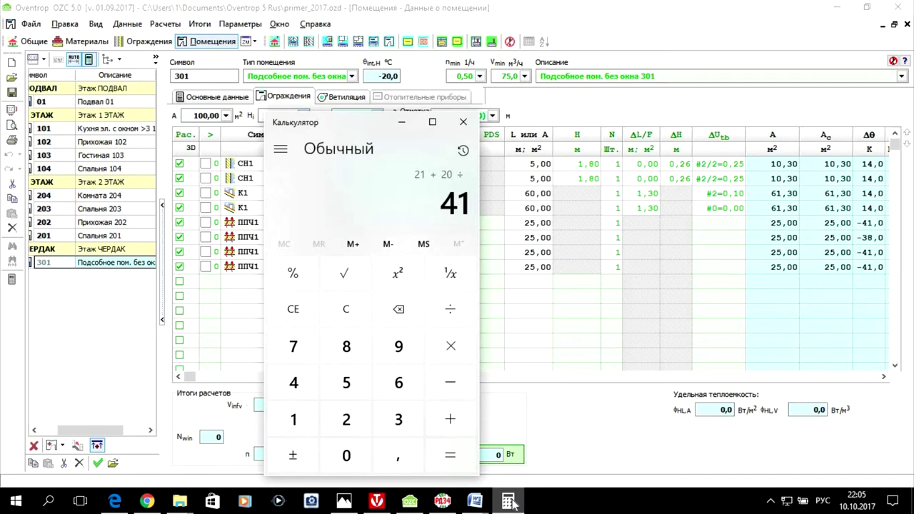
text(55)
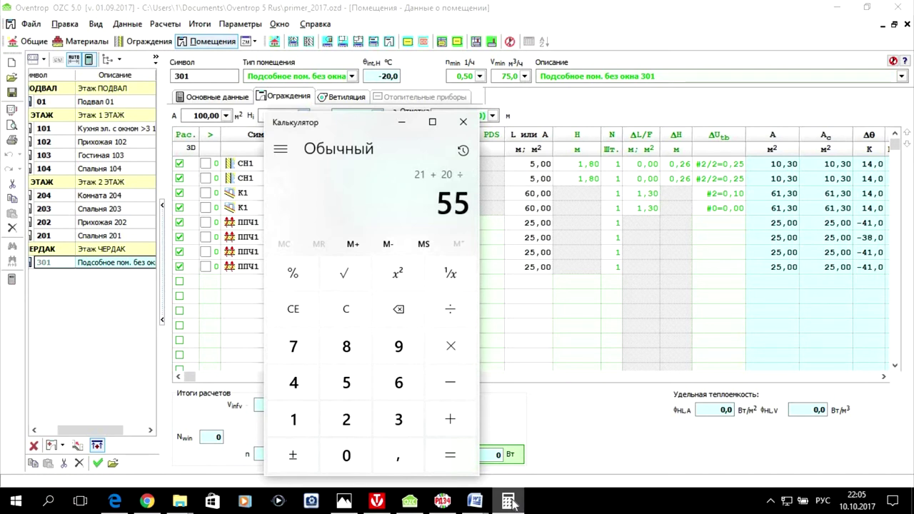
key(Return)
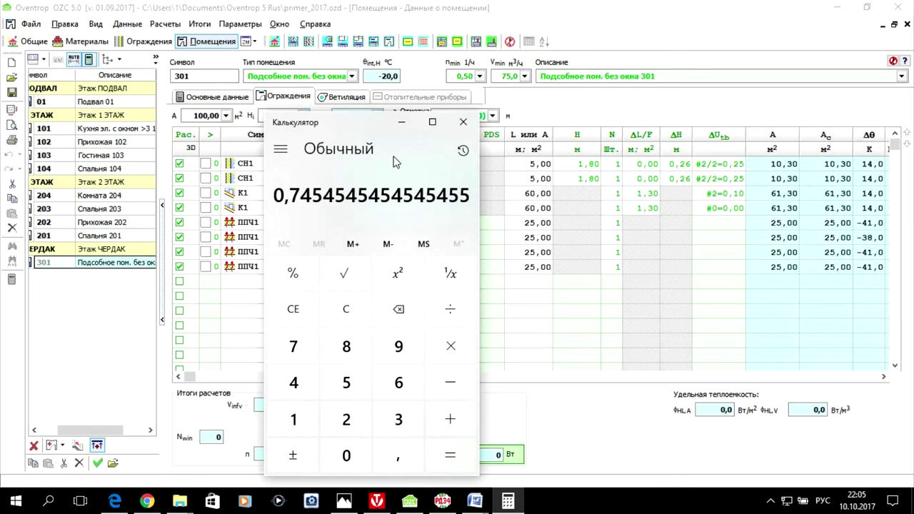
click(411, 124)
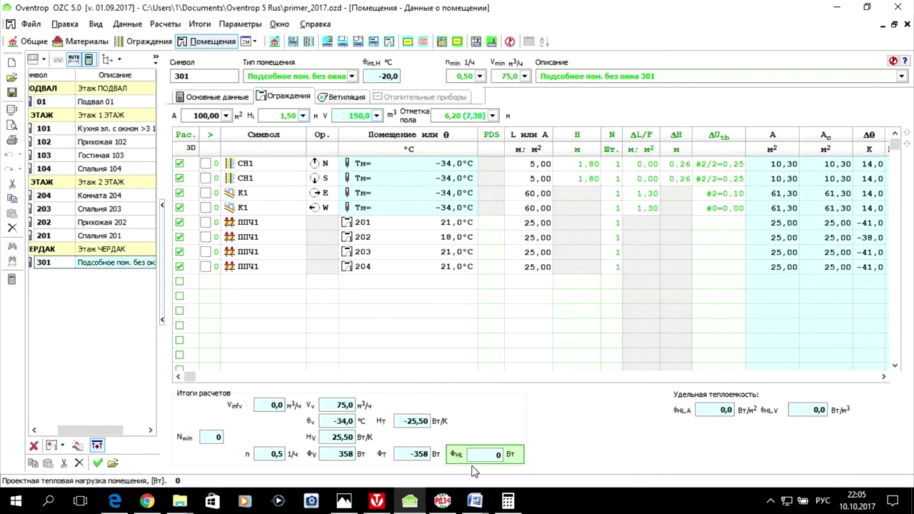
- Check the calculated n against the coefficient table in the СНиП 23-02-2003 Word document and minimize the document
mouse_move(477, 502)
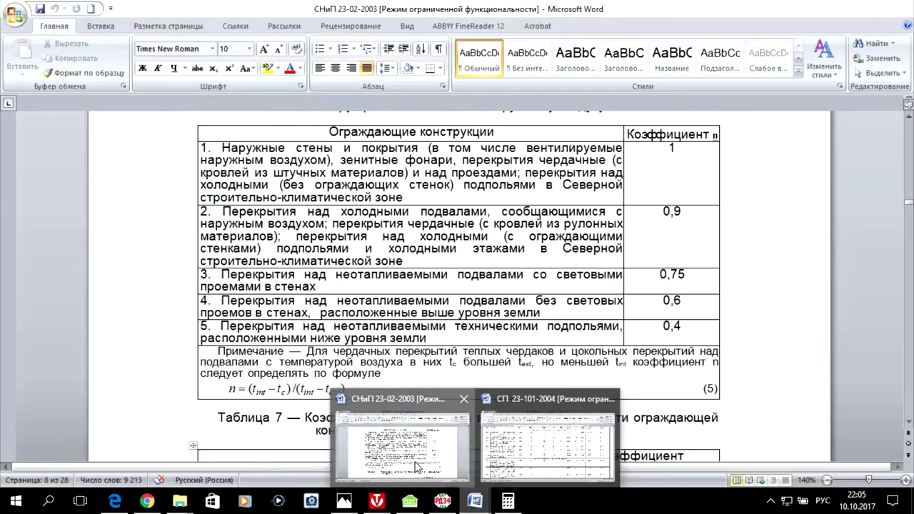
click(398, 418)
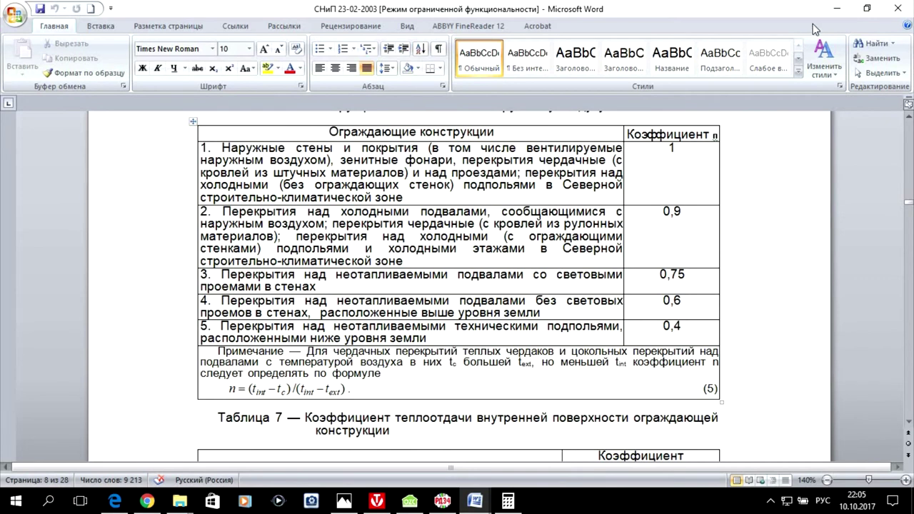
click(840, 8)
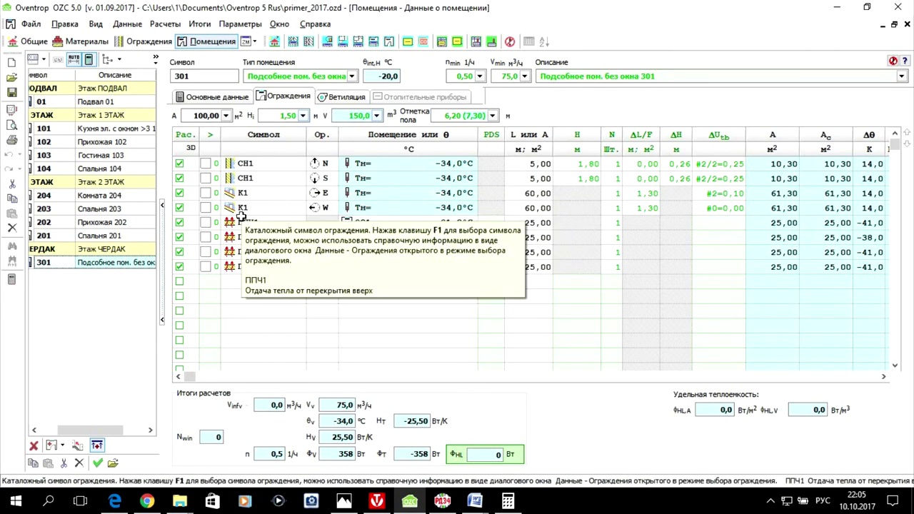
- Switch to Valtec, accept the new attic floor "Перекрытиепод чердаком 2", and dismiss its reopened construction dialog
click(377, 502)
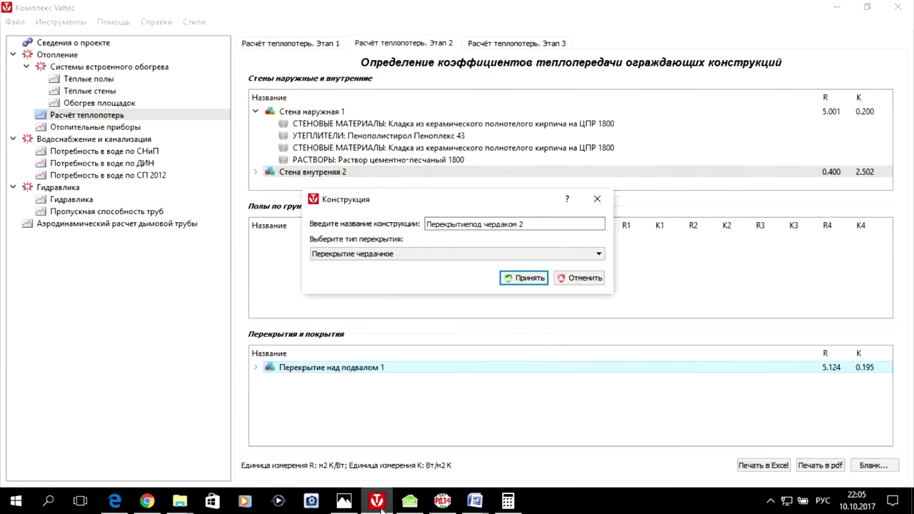
click(520, 279)
double_click(272, 380)
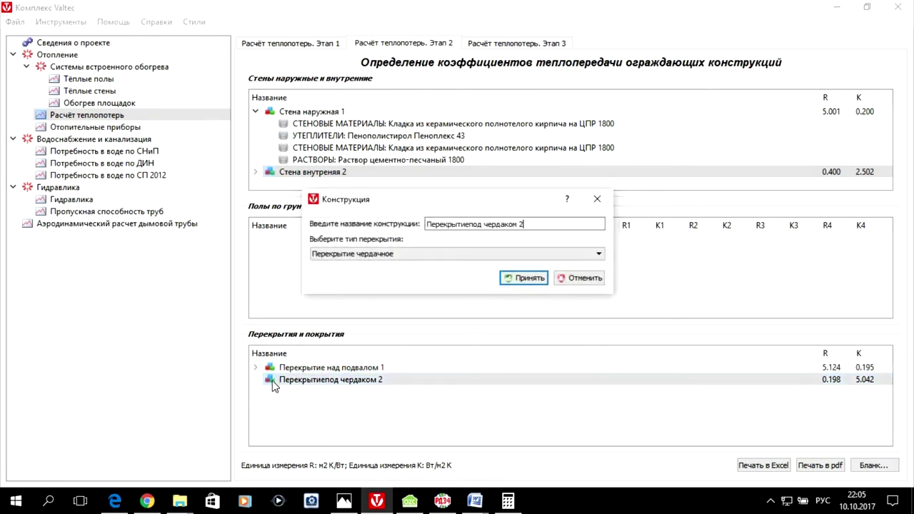
click(581, 279)
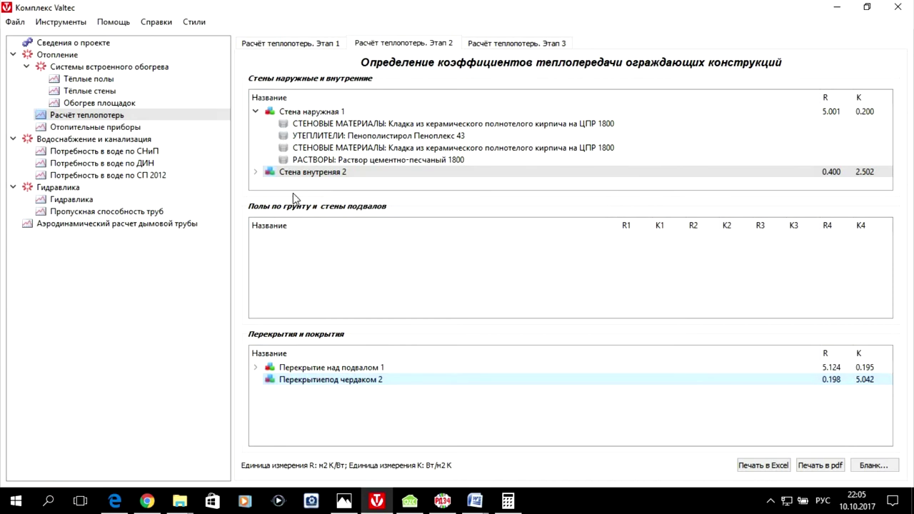
- Start the first layer in "Перекрытиепод чердаком 2" and choose the material group СТЕНОВЫЕ МАТЕРИАЛЫ
right_click(333, 384)
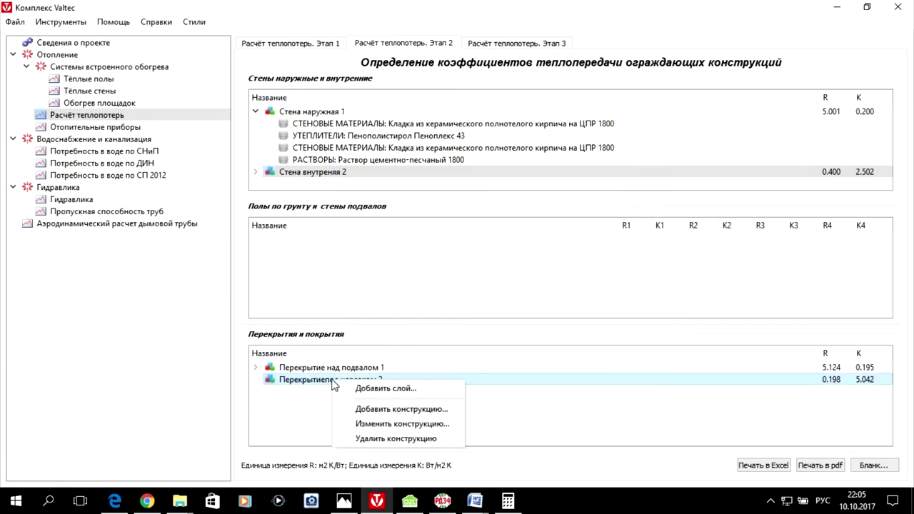
click(378, 392)
click(334, 209)
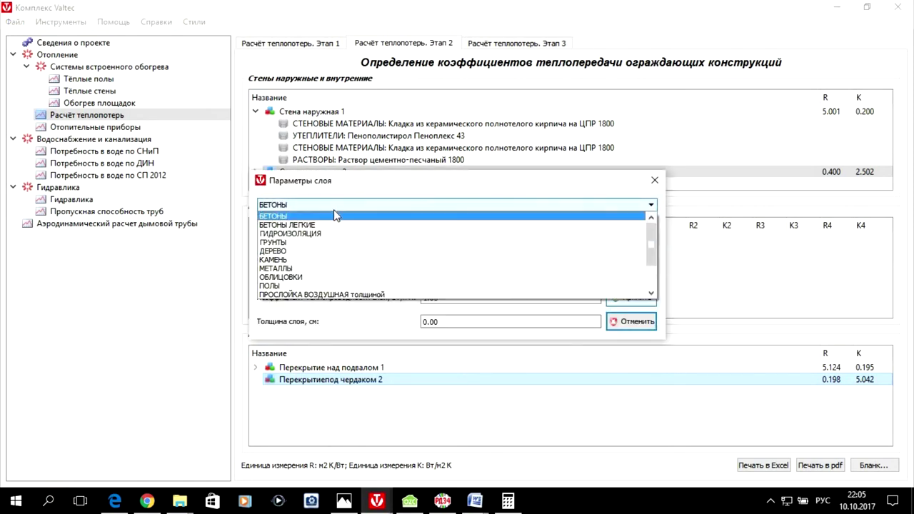
scroll(334, 266, down, 2)
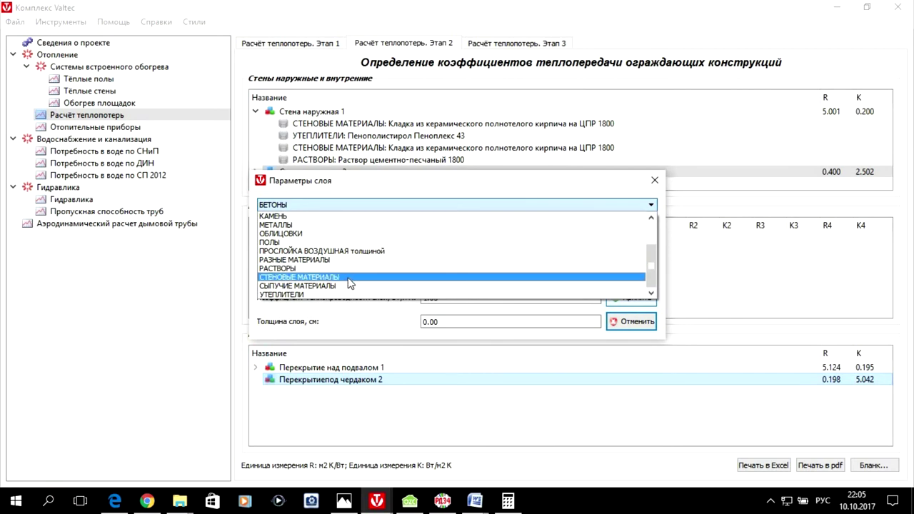
click(350, 278)
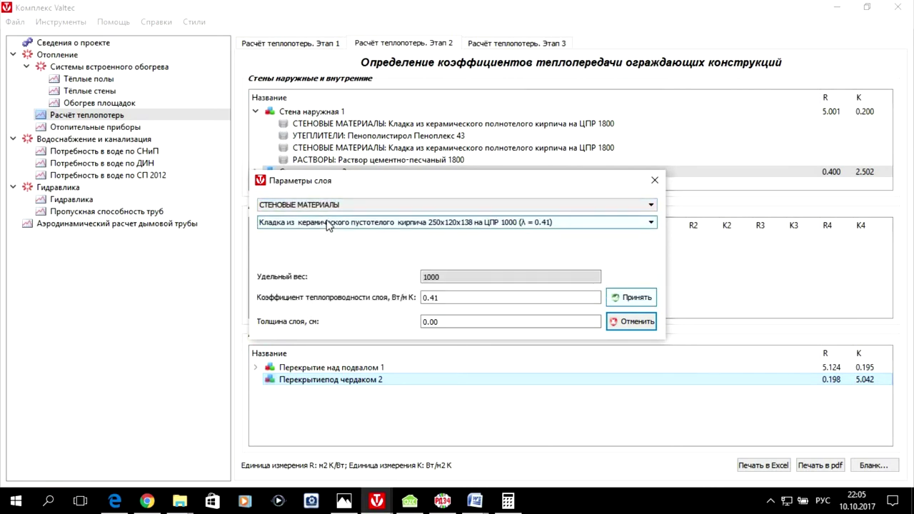
- Choose "Кладка из керамического полнотелого кирпича на ЦПР 1800" as the material of the attic floor's first layer
click(343, 222)
scroll(355, 264, down, 2)
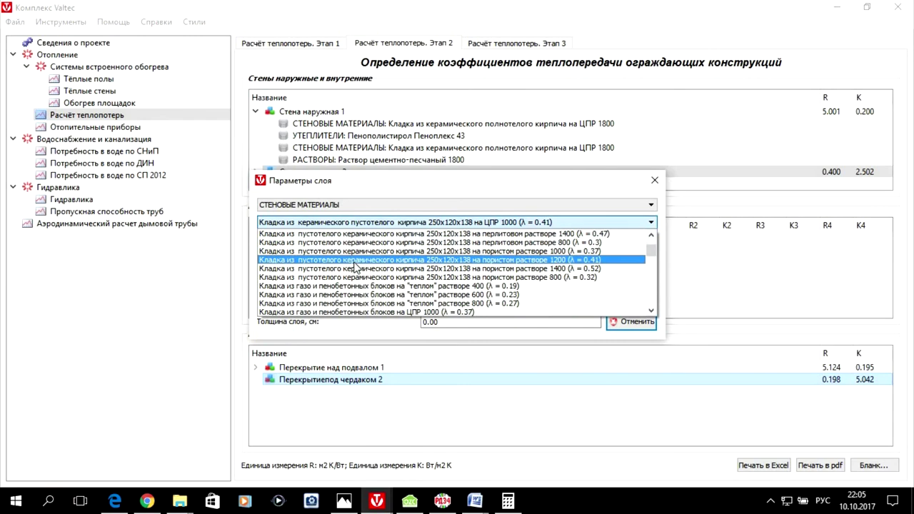
scroll(355, 264, down, 5)
scroll(355, 264, down, 10)
scroll(355, 264, down, 10)
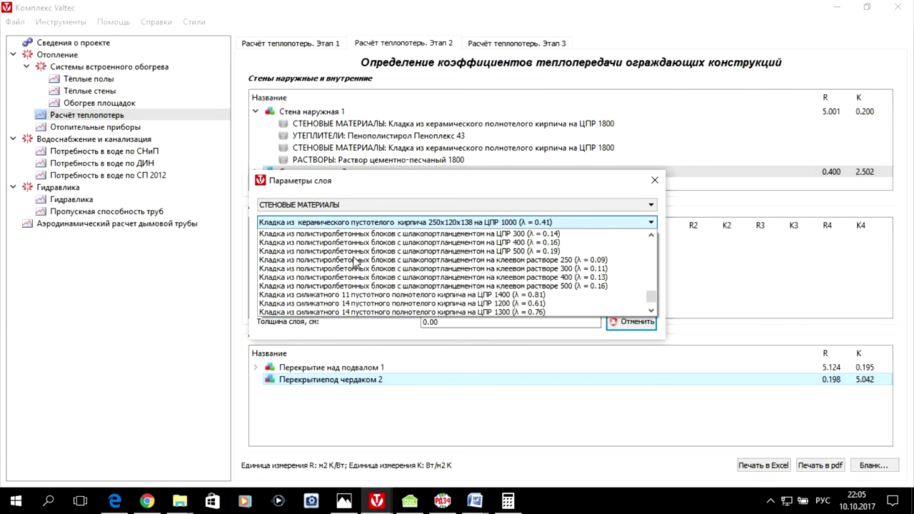
scroll(354, 264, down, 1)
scroll(355, 263, up, 5)
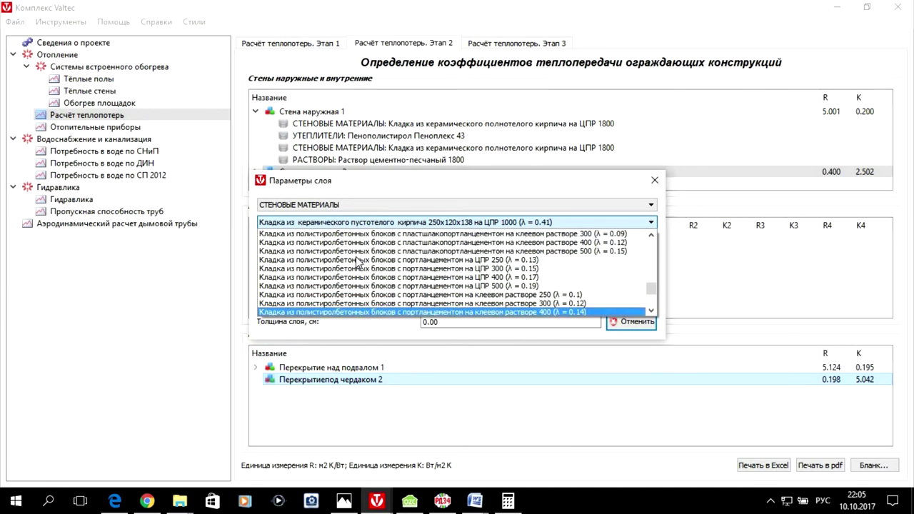
scroll(357, 262, up, 1)
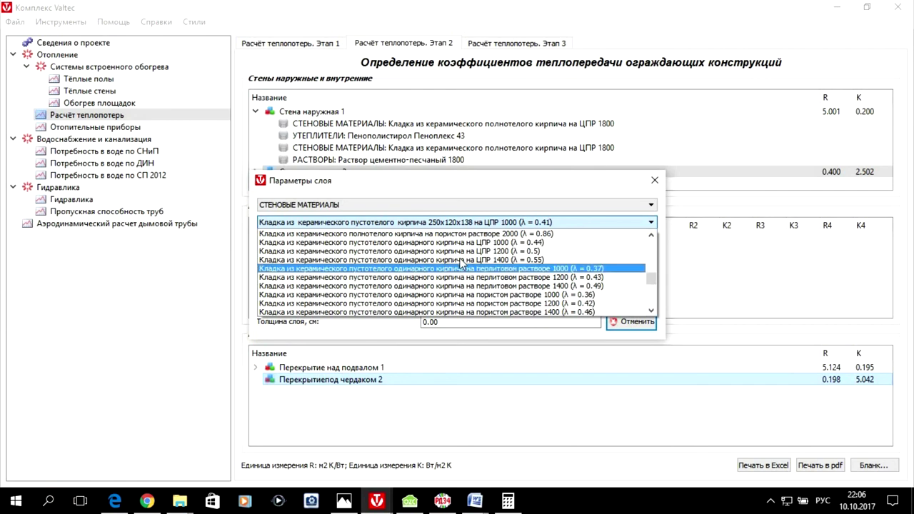
scroll(470, 279, up, 1)
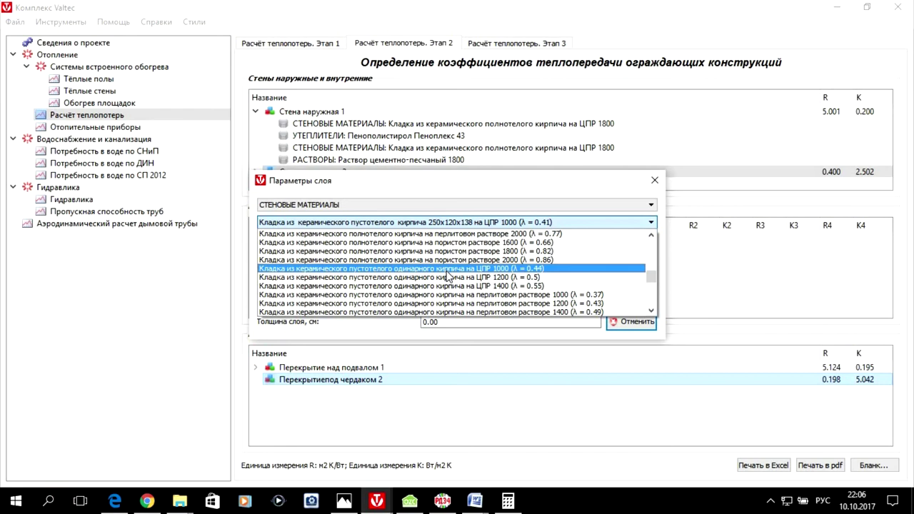
scroll(450, 276, up, 2)
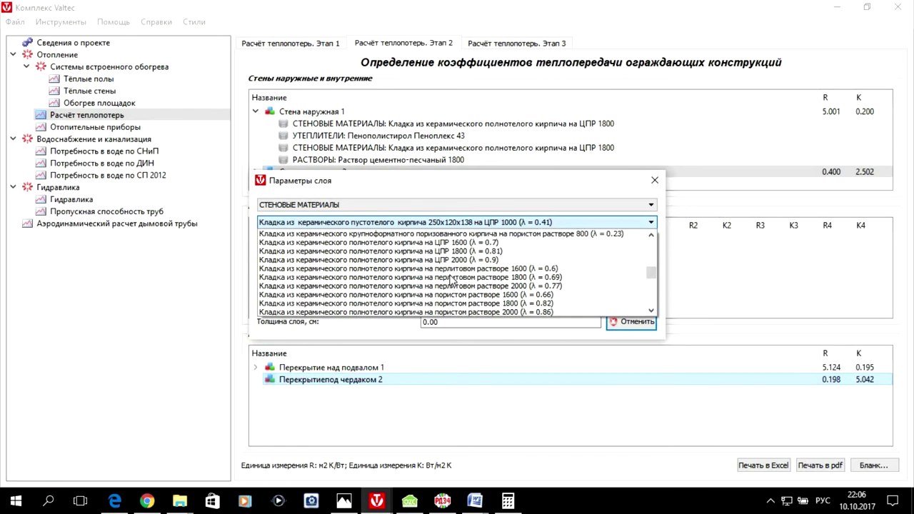
click(421, 251)
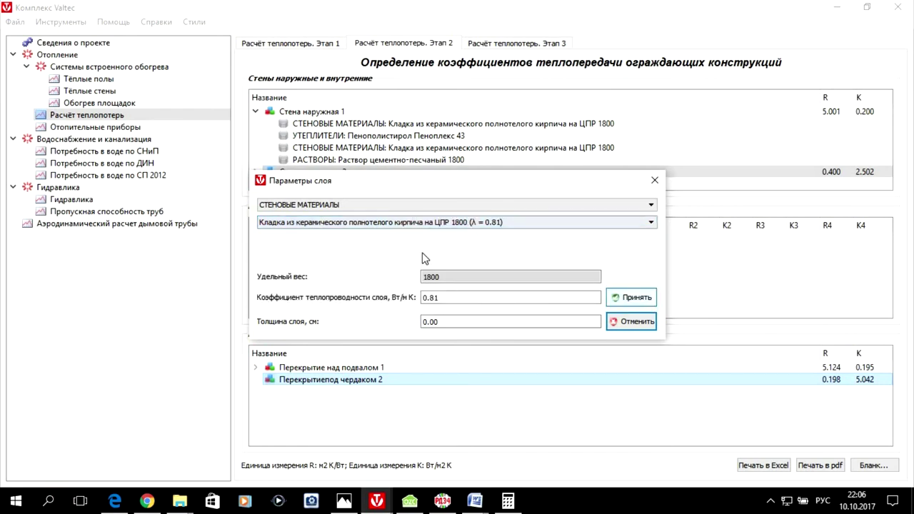
- Set the brick layer's thickness to 12 cm and accept the layer
click(428, 321)
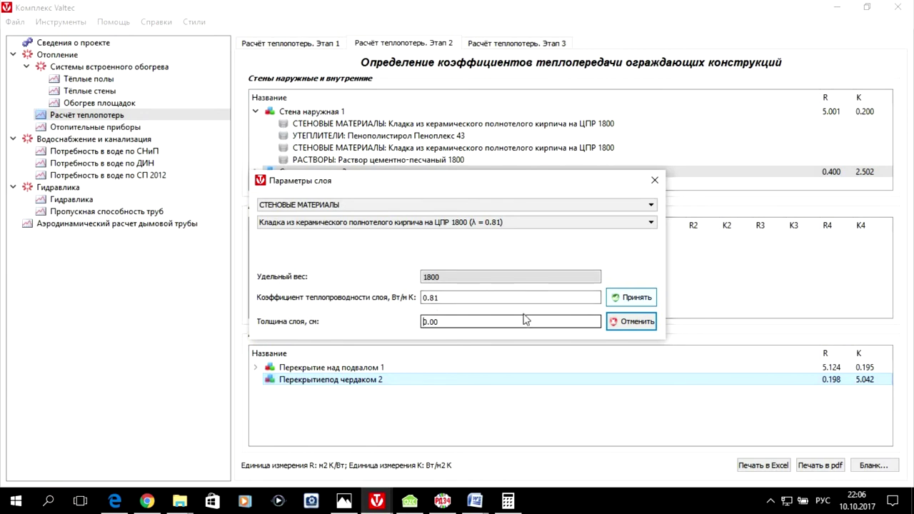
text(12)
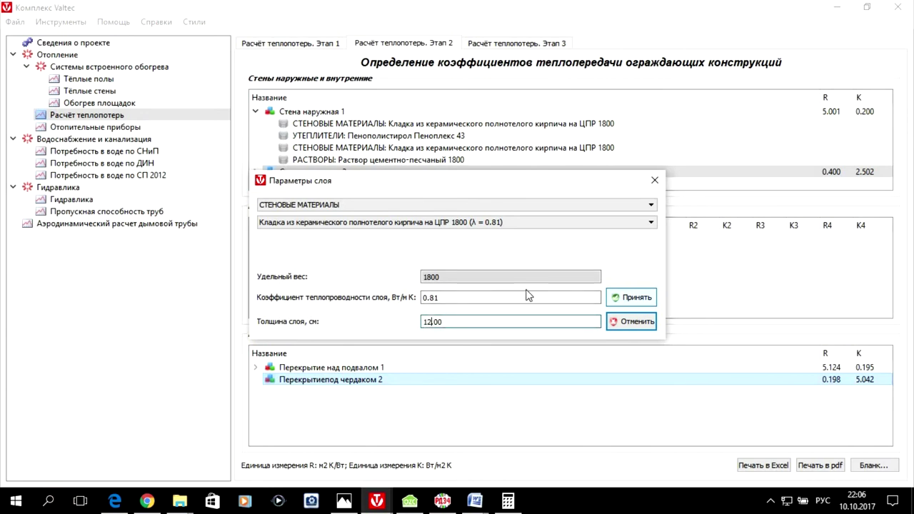
click(624, 299)
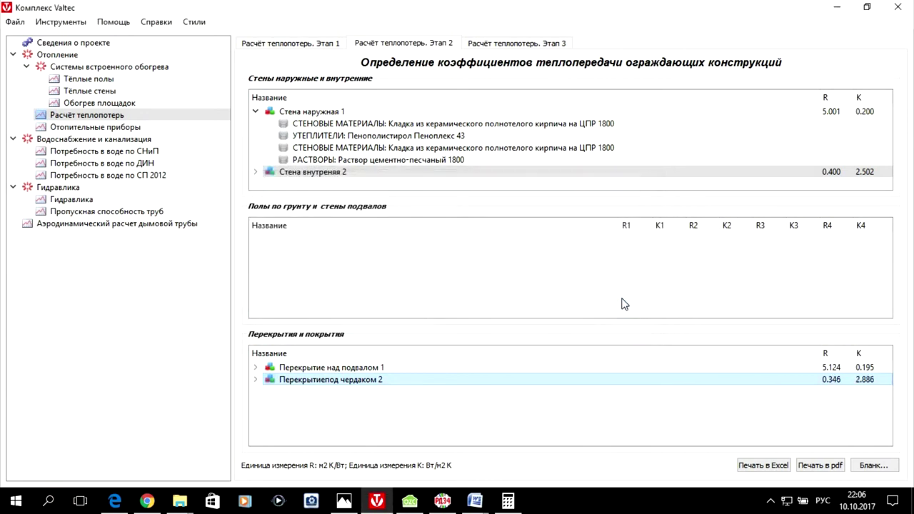
- Start a second layer in "Перекрытиепод чердаком 2" and choose the material group УТЕПЛИТЕЛИ
right_click(384, 381)
click(435, 384)
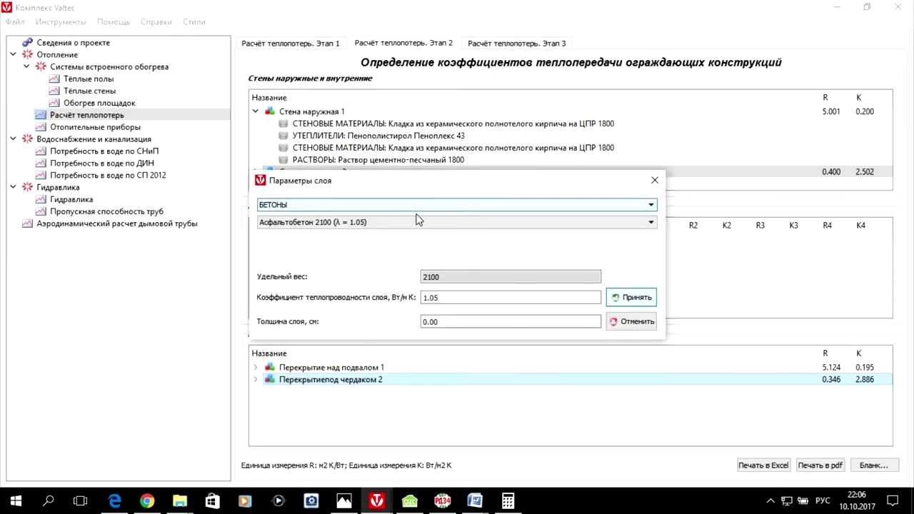
click(410, 206)
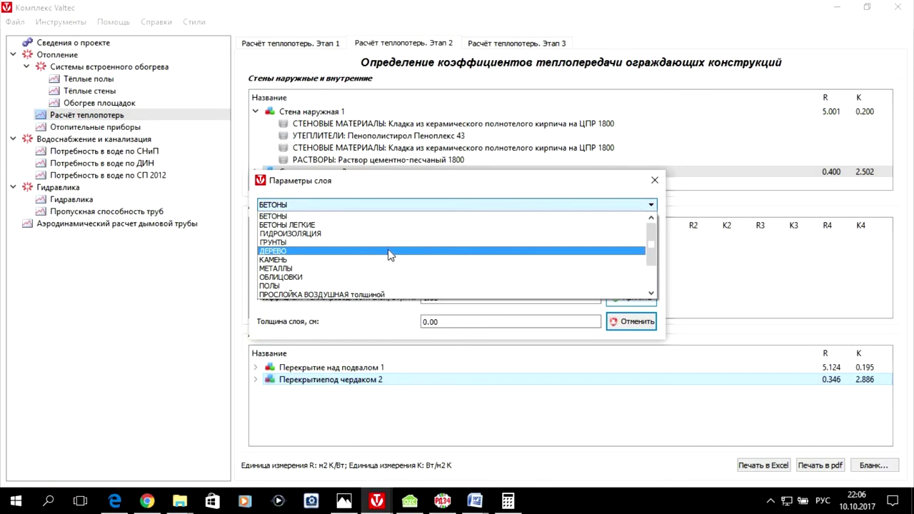
scroll(389, 275, down, 2)
click(374, 294)
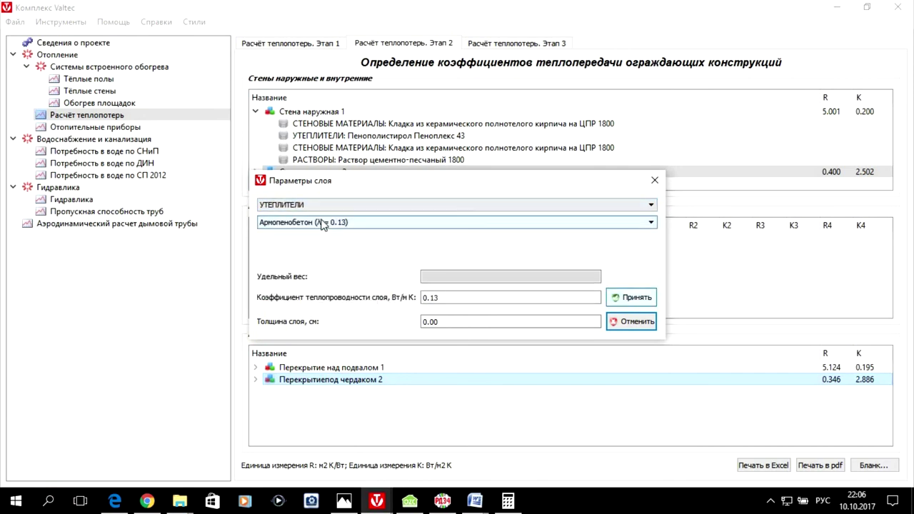
- Choose "Пенополистирол Пеноплекс 43" as the insulation, set its thickness to 14 cm, and accept the layer
click(320, 222)
scroll(506, 290, down, 2)
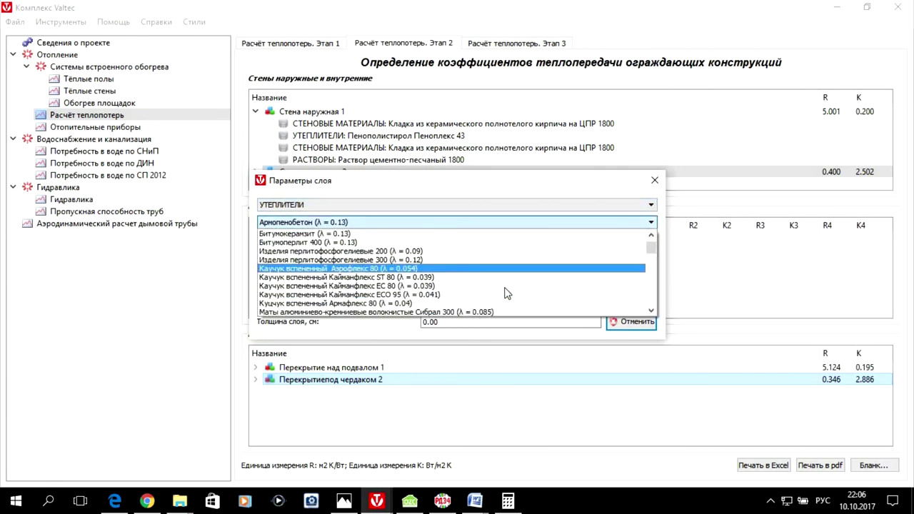
scroll(504, 291, down, 8)
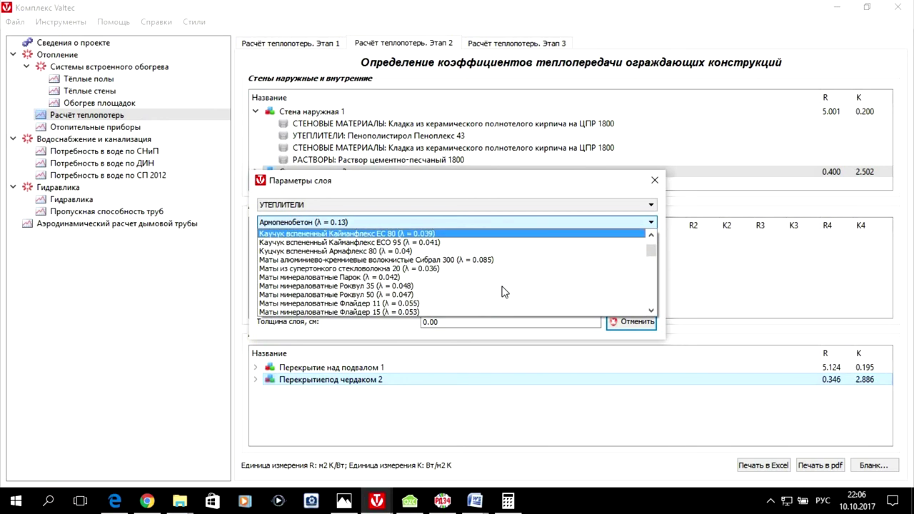
scroll(504, 292, down, 1)
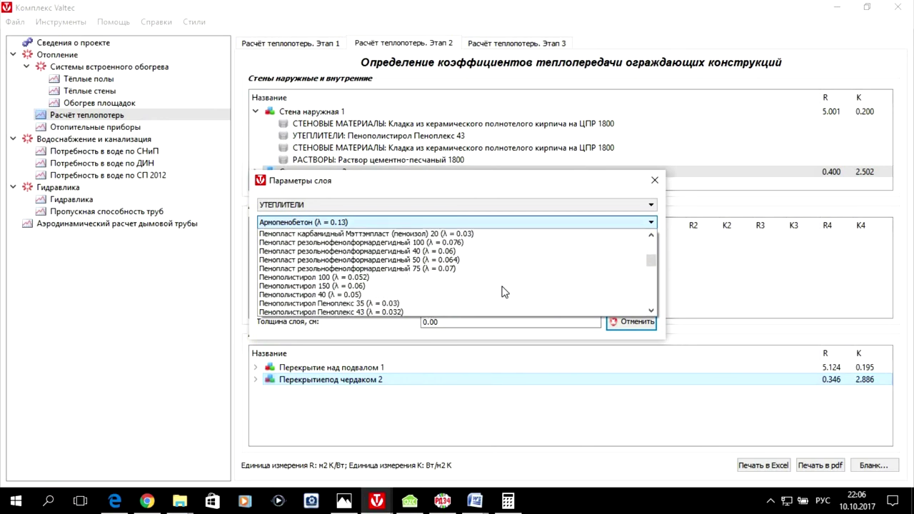
scroll(504, 291, down, 1)
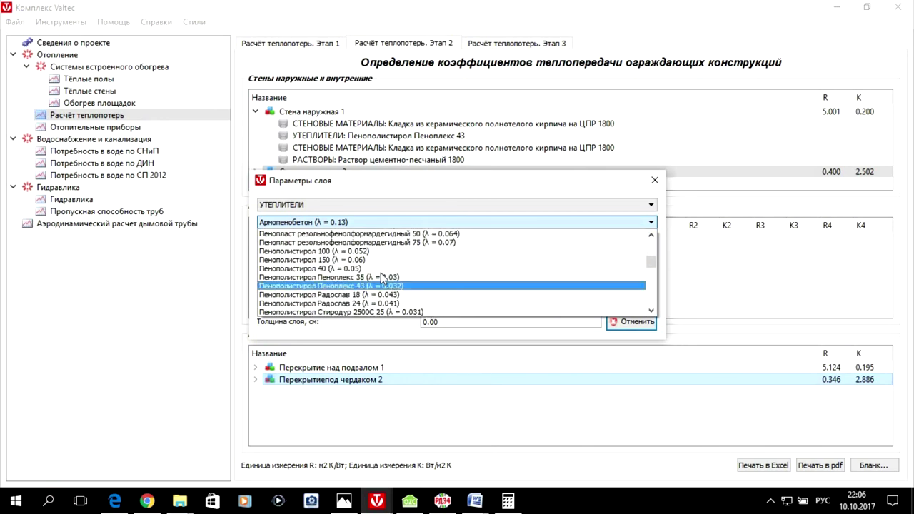
click(442, 286)
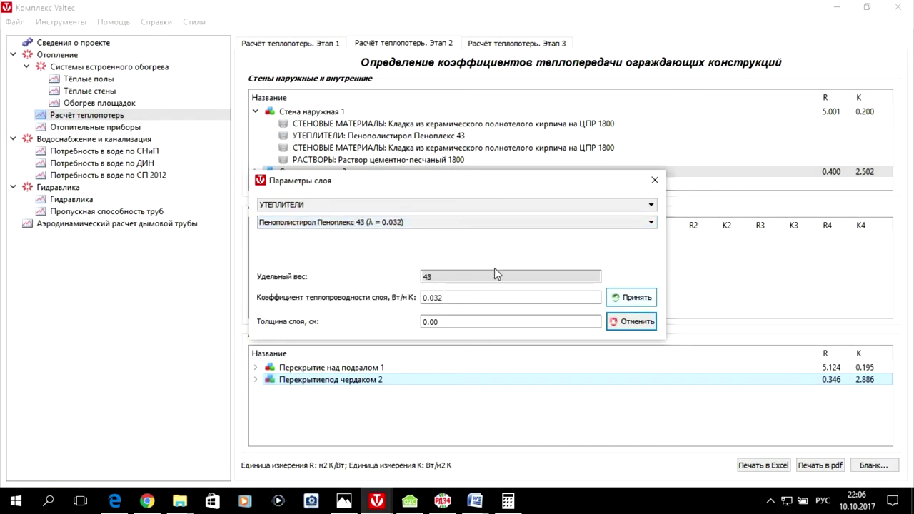
click(423, 322)
text(14)
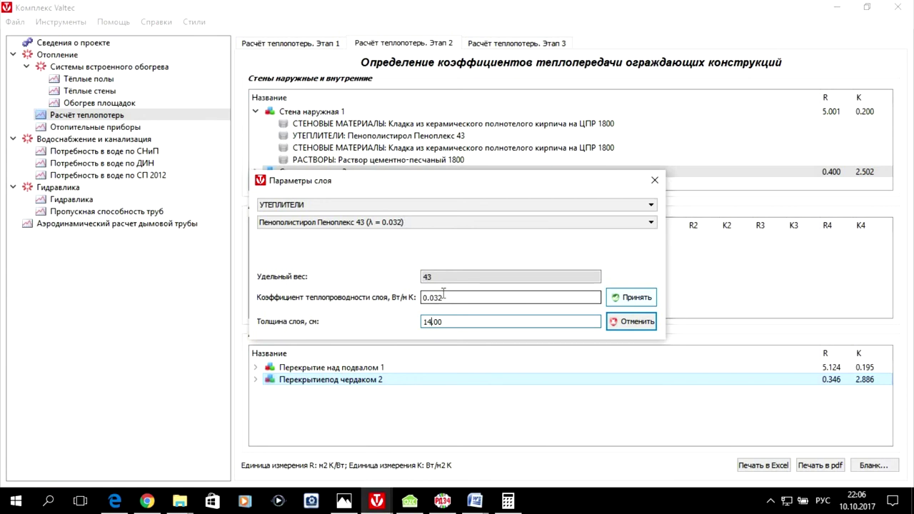
click(622, 299)
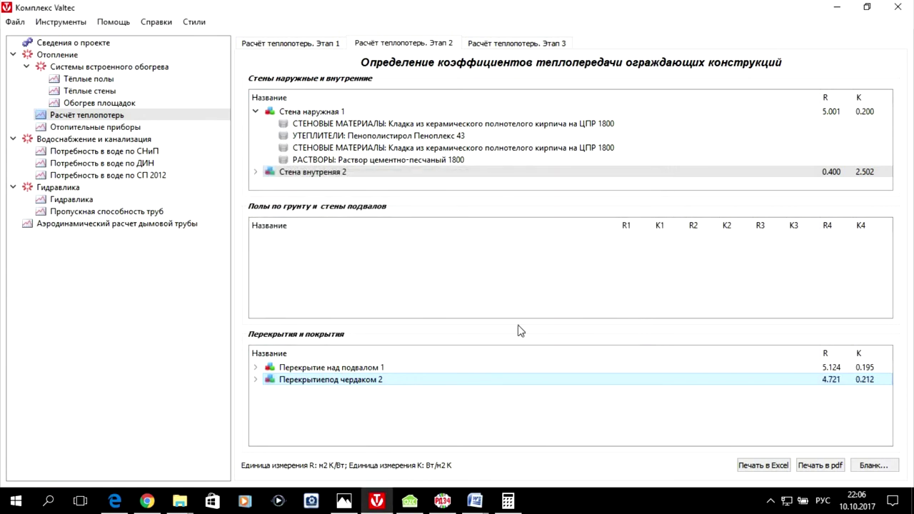
- Start a third layer in "Перекрытиепод чердаком 2" and choose the material group СТЕНОВЫЕ МАТЕРИАЛЫ
right_click(350, 380)
click(367, 386)
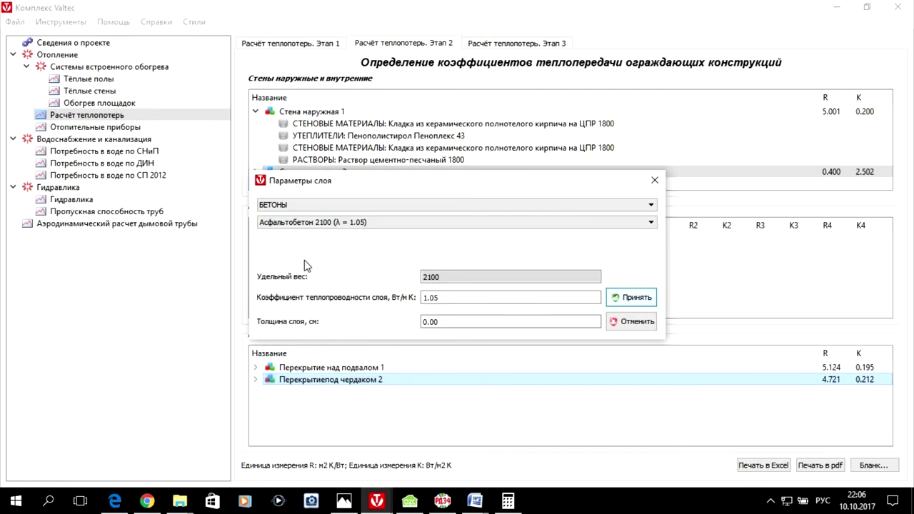
click(312, 205)
scroll(325, 246, down, 2)
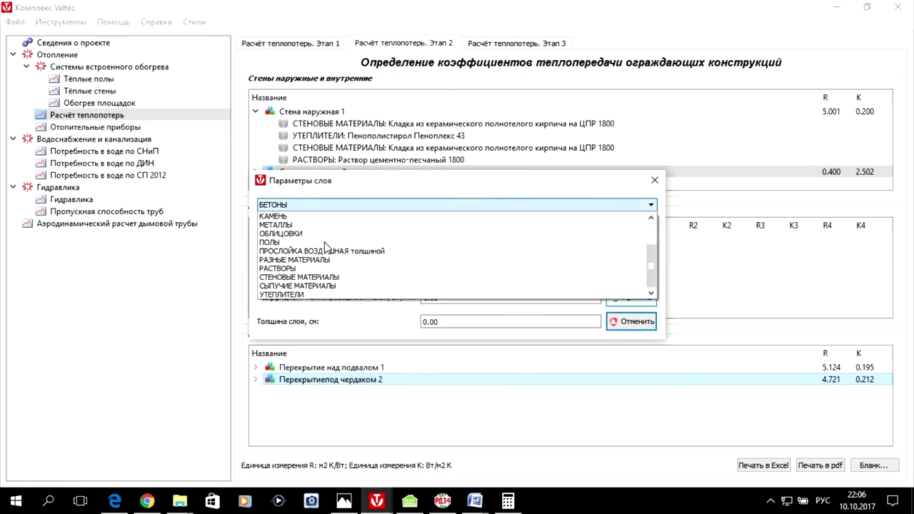
click(343, 277)
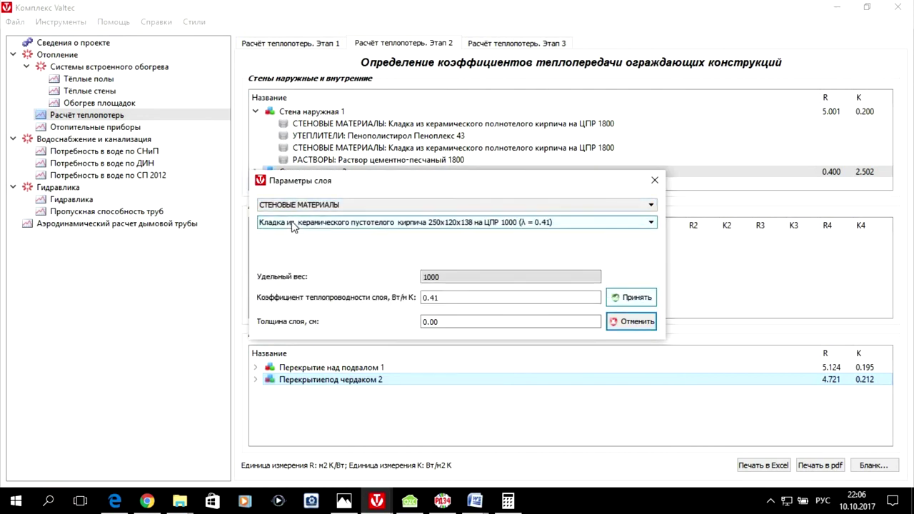
- Choose "Кладка из керамического полнотелого кирпича на ЦПР 1800" as the third layer's material
click(304, 223)
scroll(384, 279, down, 1)
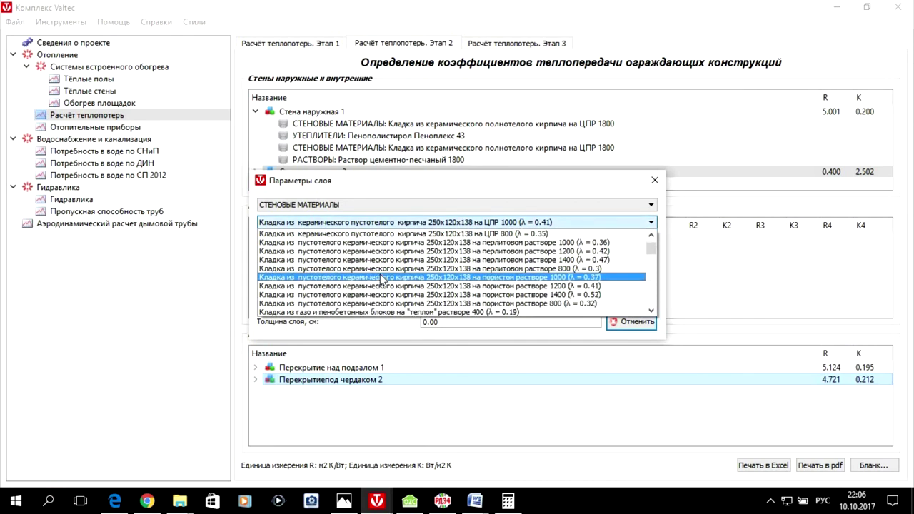
scroll(383, 279, down, 1)
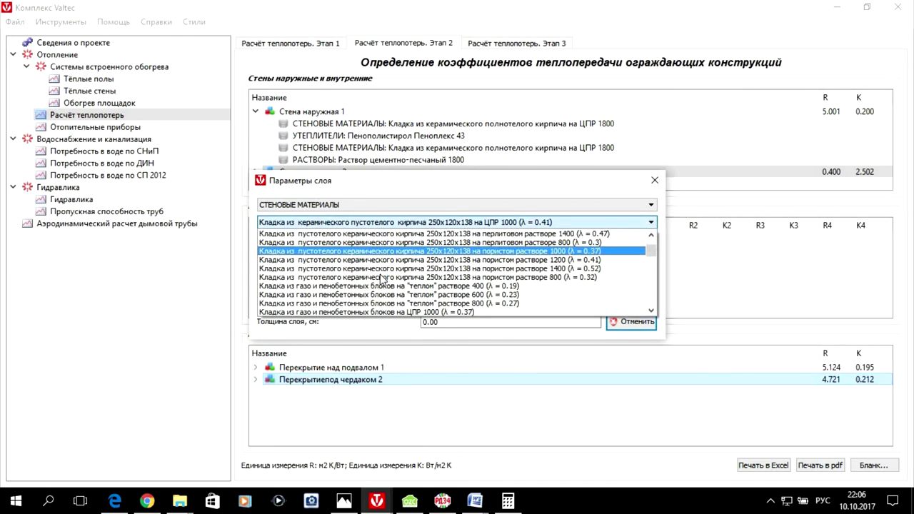
scroll(383, 280, down, 2)
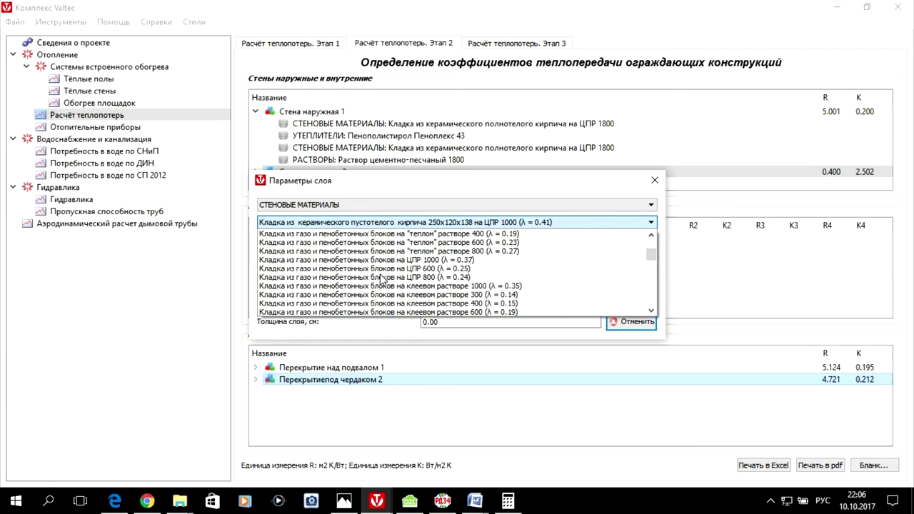
scroll(383, 280, down, 3)
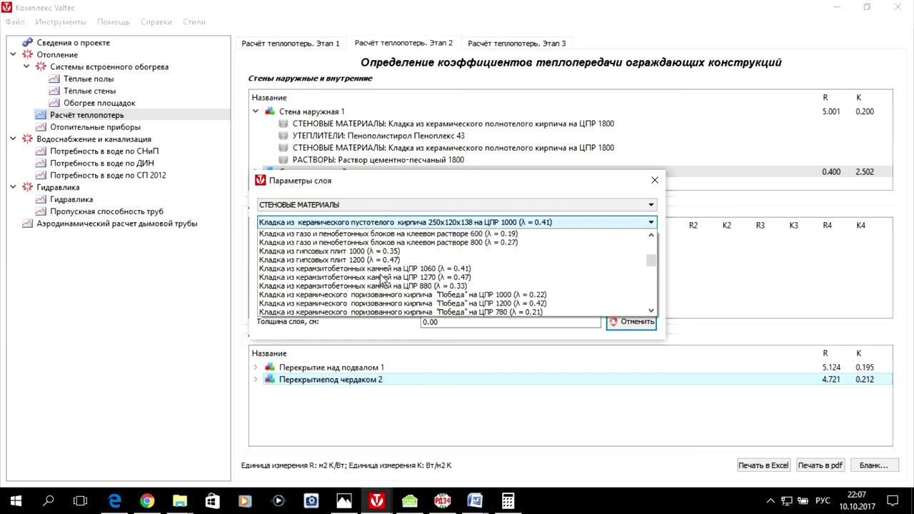
scroll(383, 280, down, 2)
scroll(383, 280, down, 1)
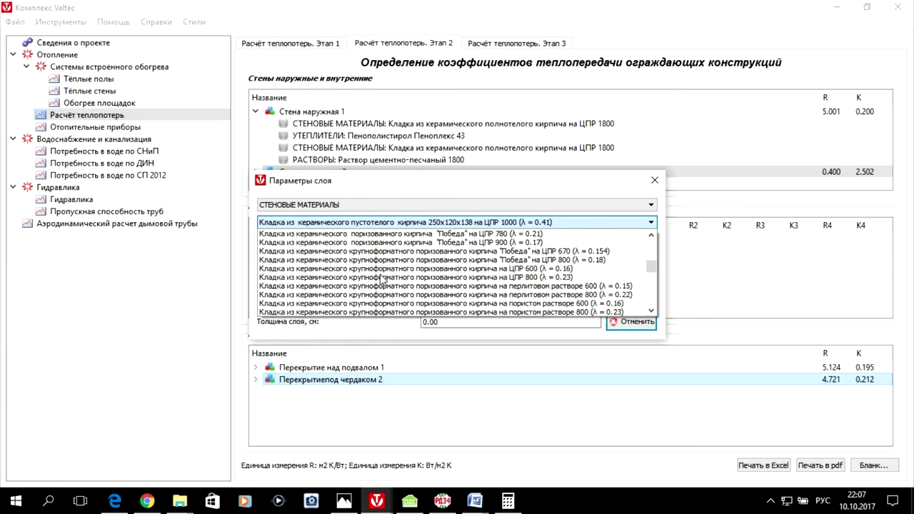
scroll(383, 280, down, 2)
scroll(384, 280, up, 2)
scroll(383, 280, up, 2)
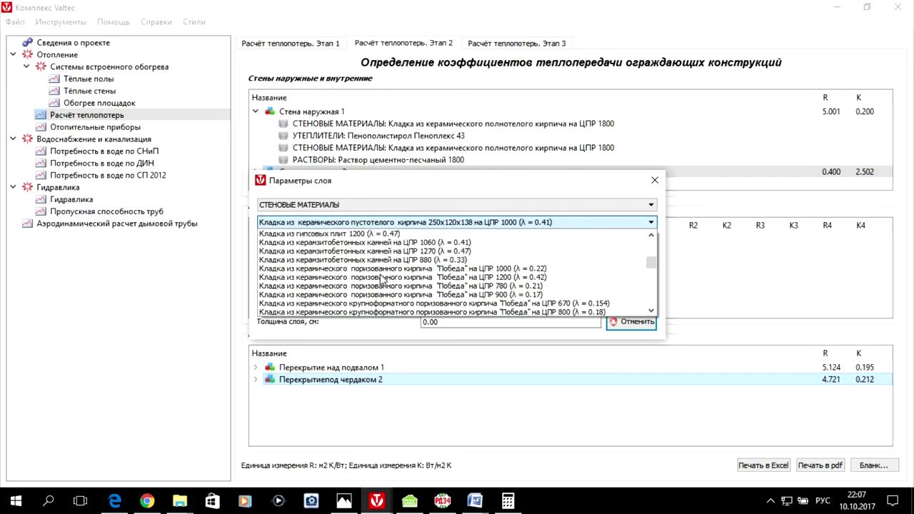
scroll(383, 280, up, 2)
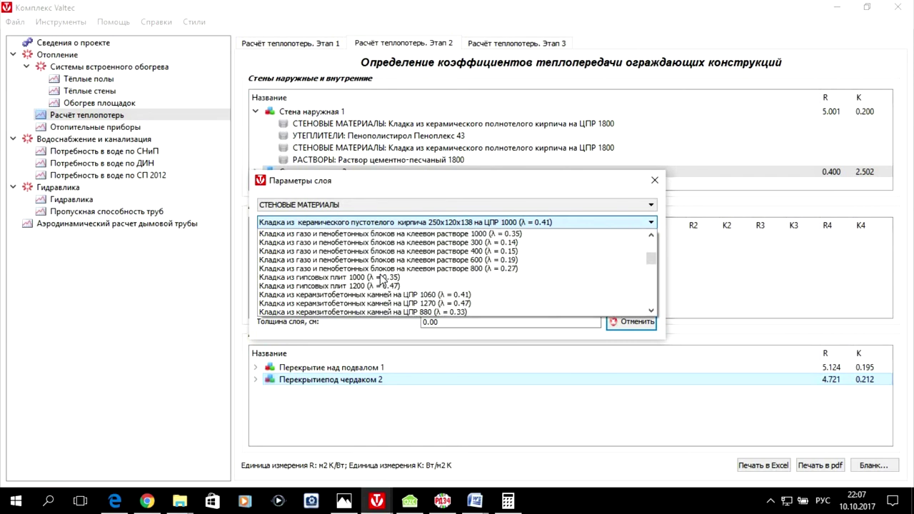
scroll(421, 277, down, 2)
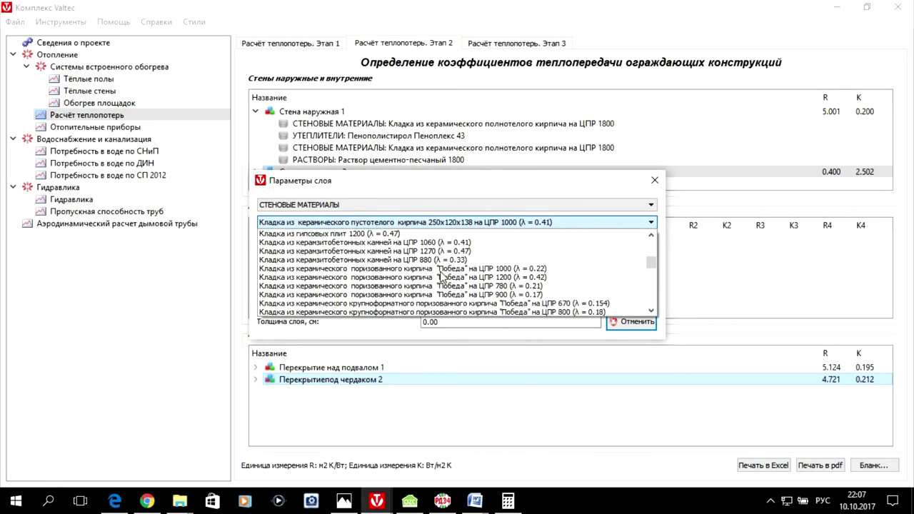
scroll(441, 277, down, 1)
scroll(441, 277, down, 2)
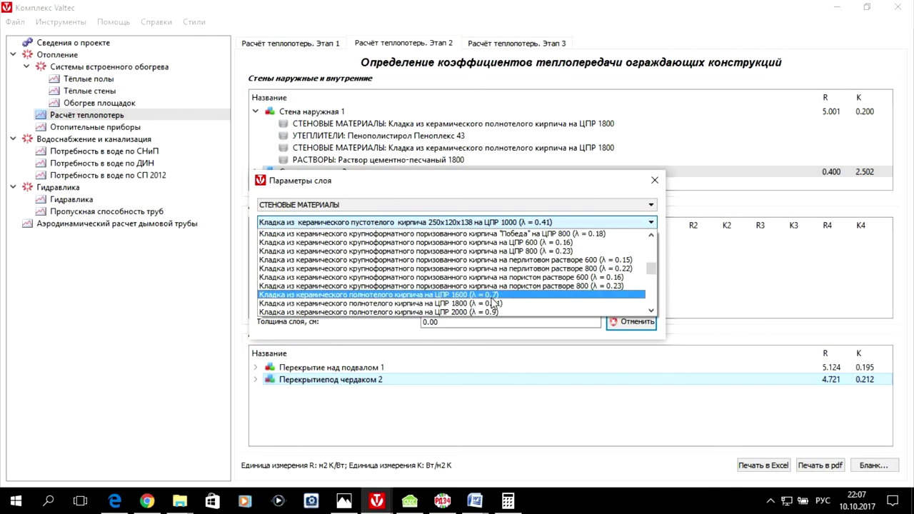
click(492, 304)
- Set the third layer's thickness to 25 cm and accept the layer
click(424, 322)
double_click(424, 322)
text(25)
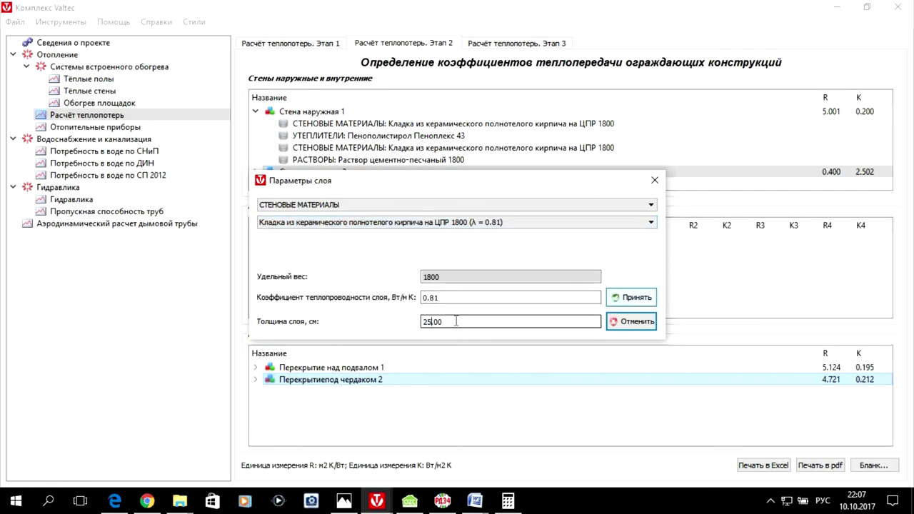
click(626, 300)
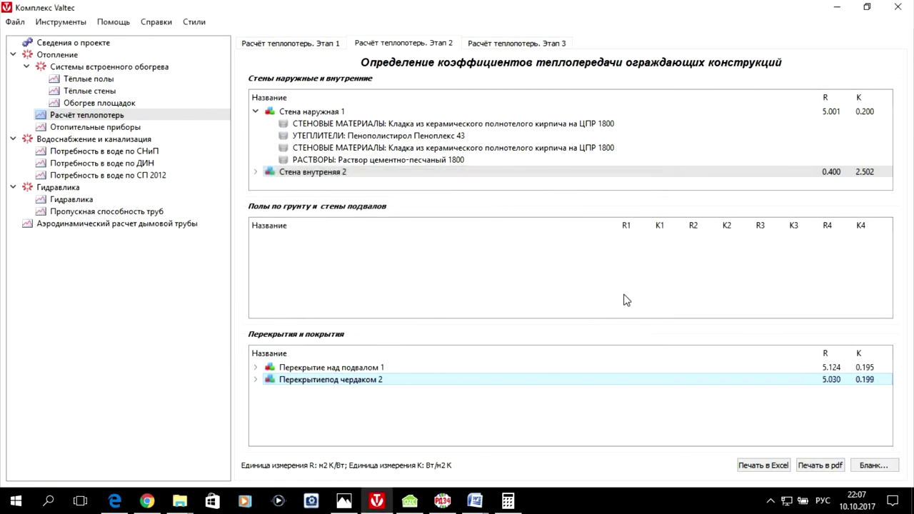
- Start a fourth layer in "Перекрытиепод чердаком 2" and choose the material group РАСТВОРЫ
right_click(352, 379)
click(390, 385)
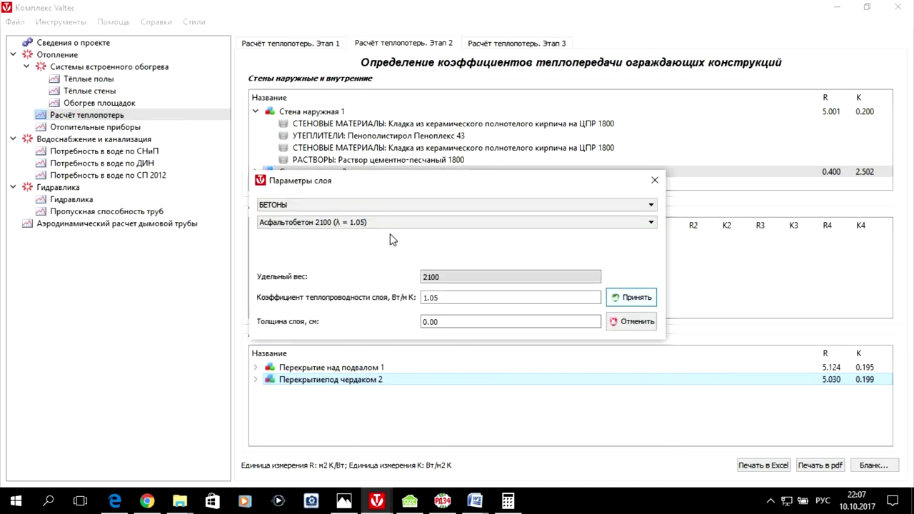
click(345, 206)
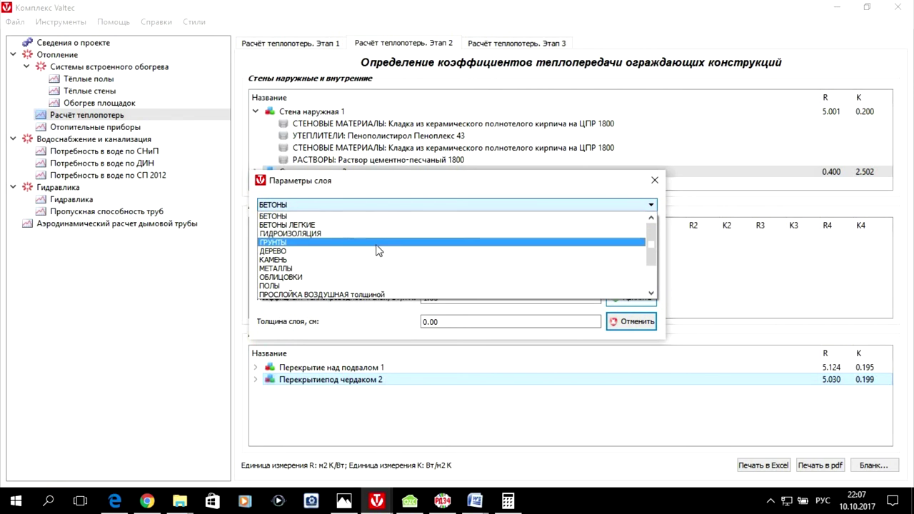
scroll(378, 250, down, 2)
click(324, 272)
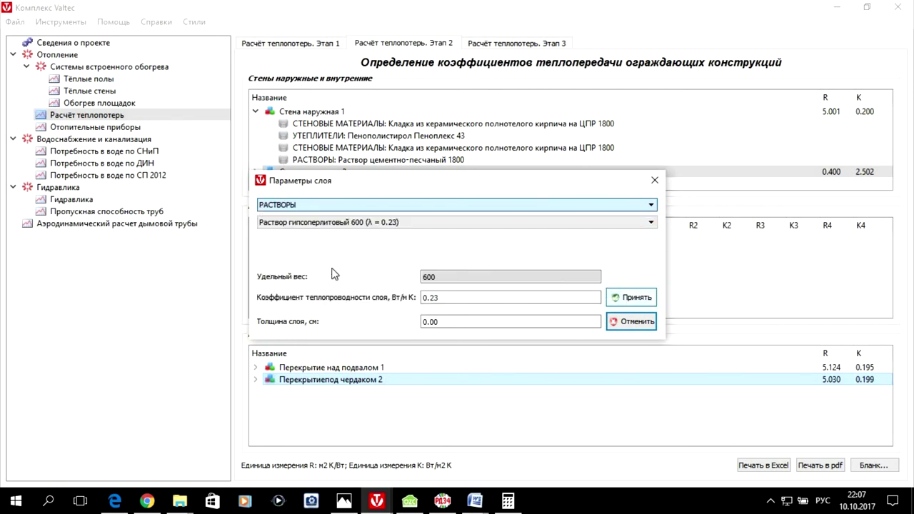
- Choose "Раствор цементно-песчаный 1800" as the fourth layer's material, set its thickness to 1 cm, and accept the layer
click(306, 223)
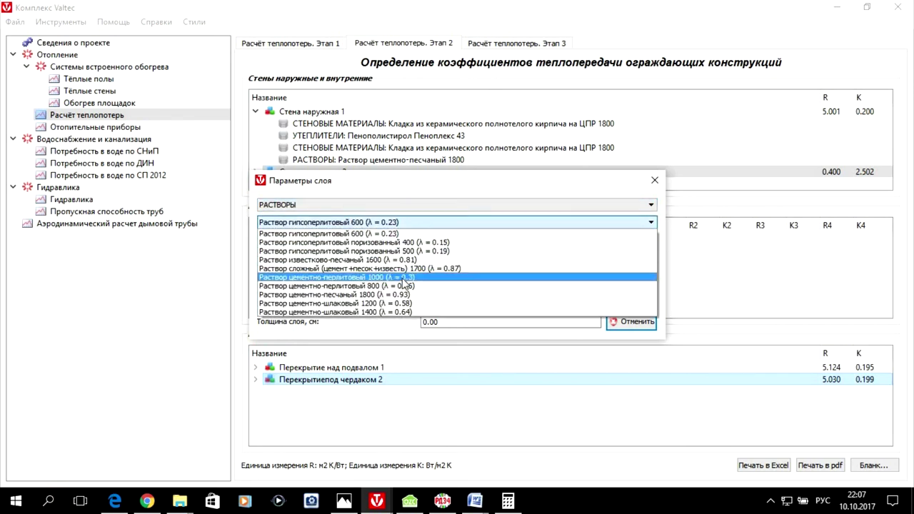
click(410, 294)
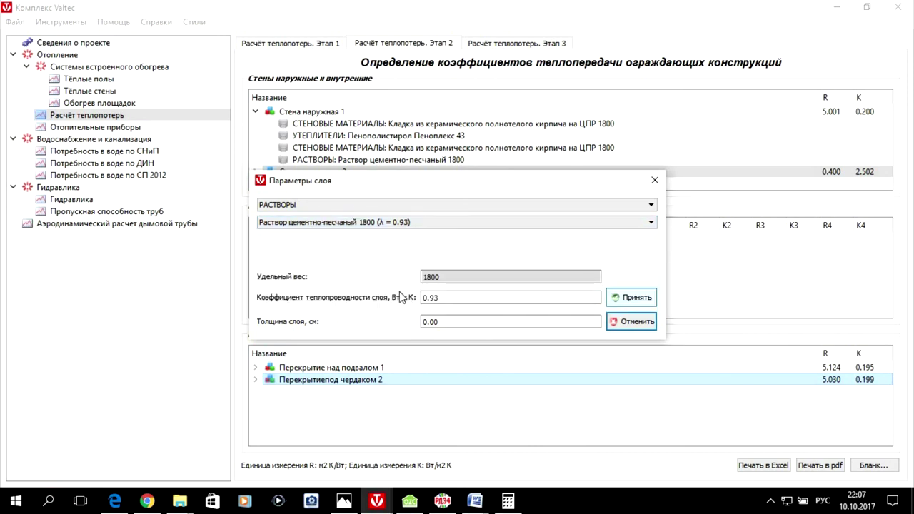
click(423, 322)
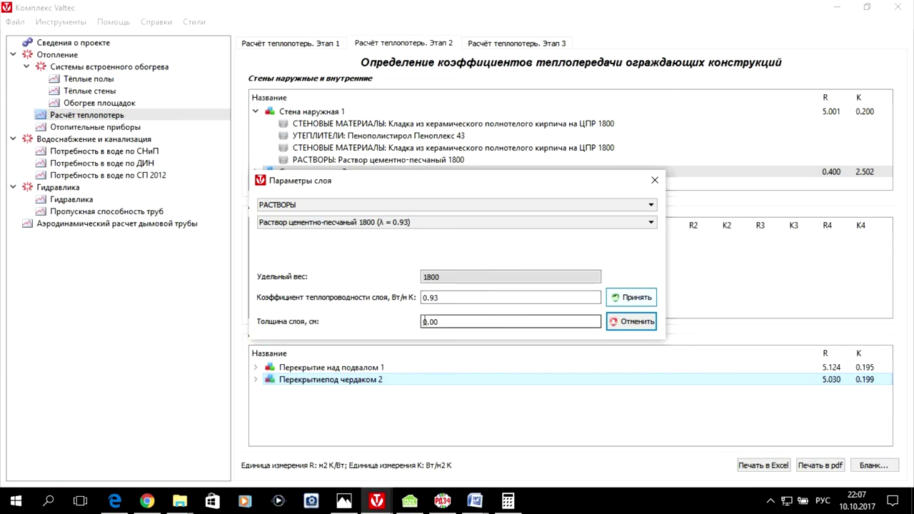
text(1)
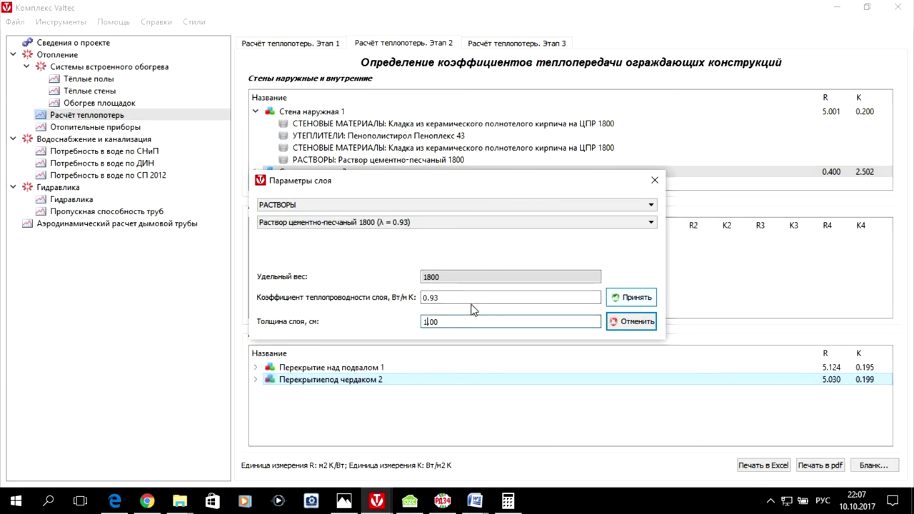
click(639, 298)
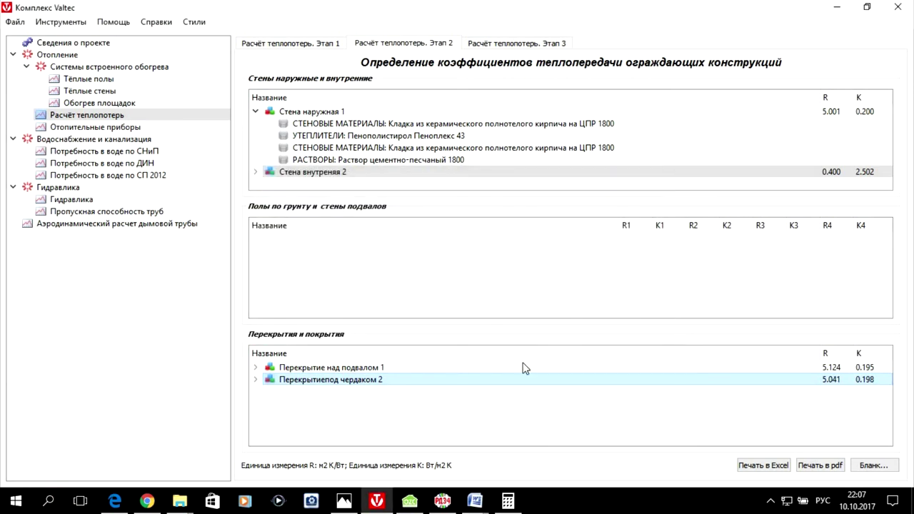
- Review the layers of "Перекрытиепод чердаком 2" and "Перекрытие над подвалом 1", leaving both lists collapsed
click(256, 380)
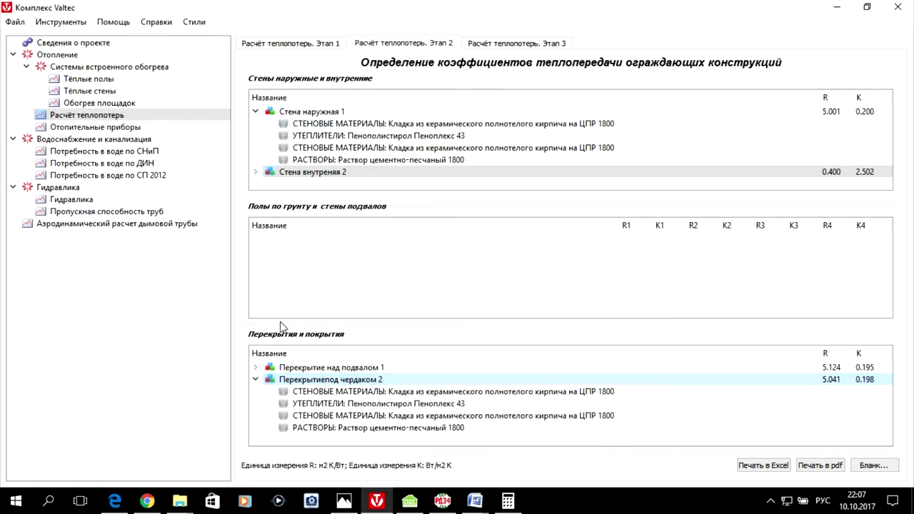
click(255, 368)
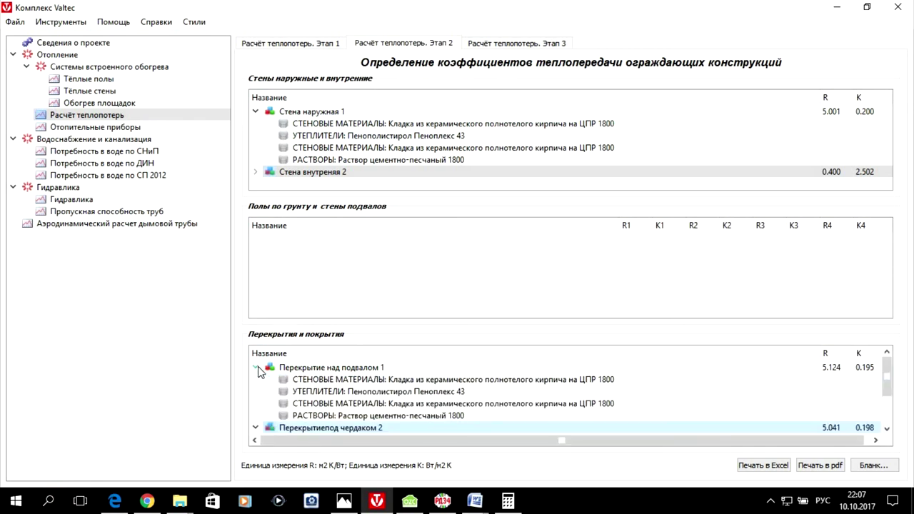
click(256, 368)
click(256, 380)
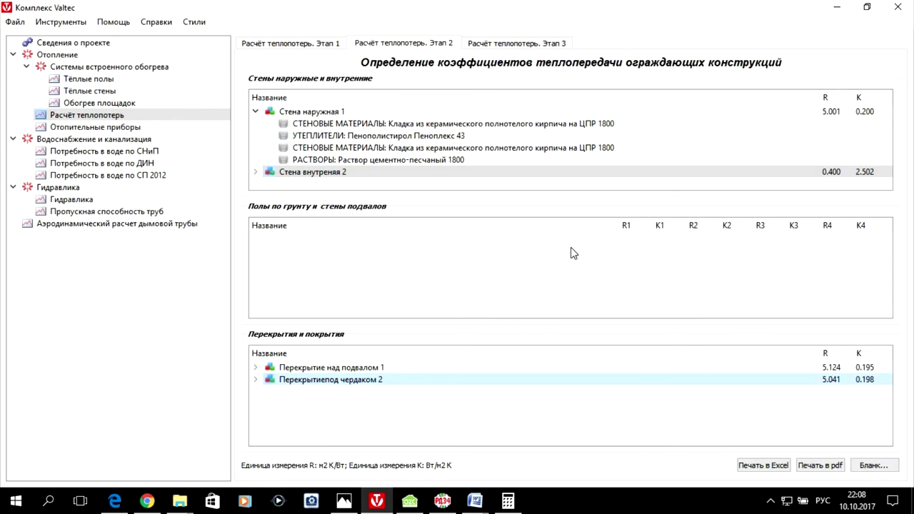
- Switch to the СНиП 23-02-2003 document in Word, check the coefficient n table for enclosing structures, and return to Valtec
click(475, 500)
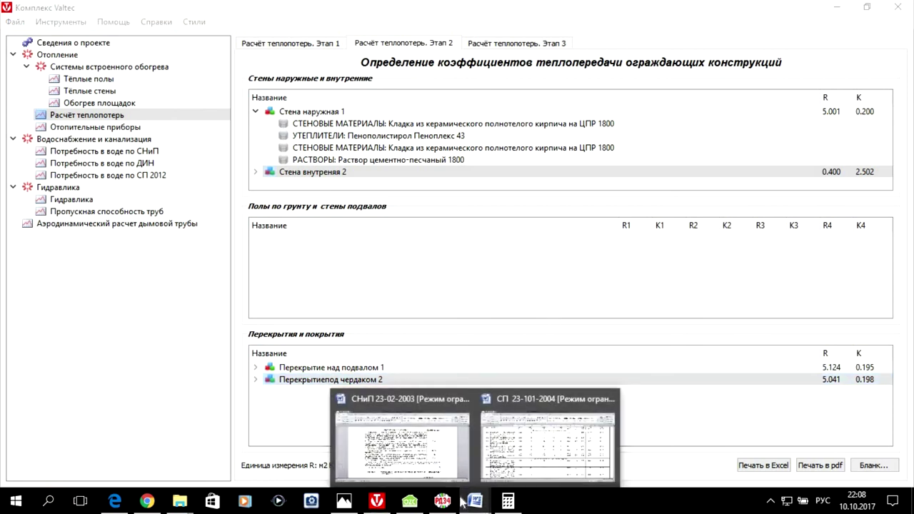
click(433, 468)
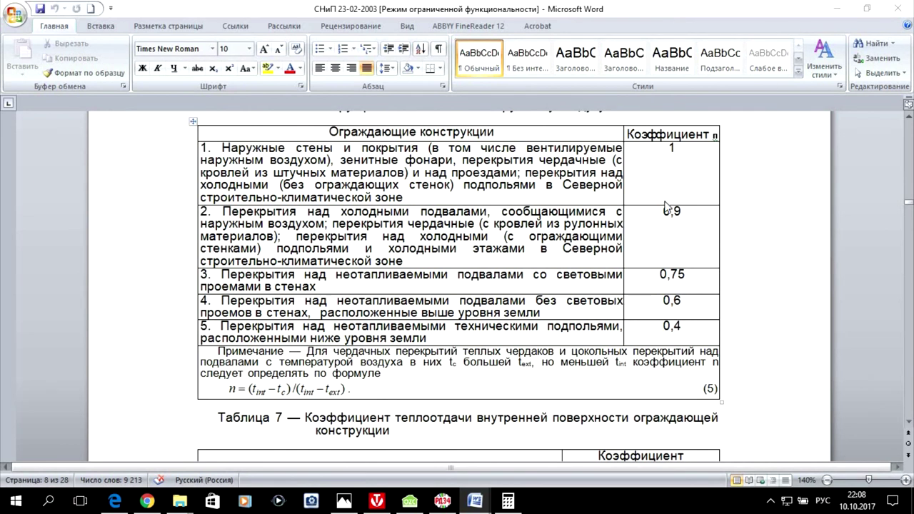
click(829, 14)
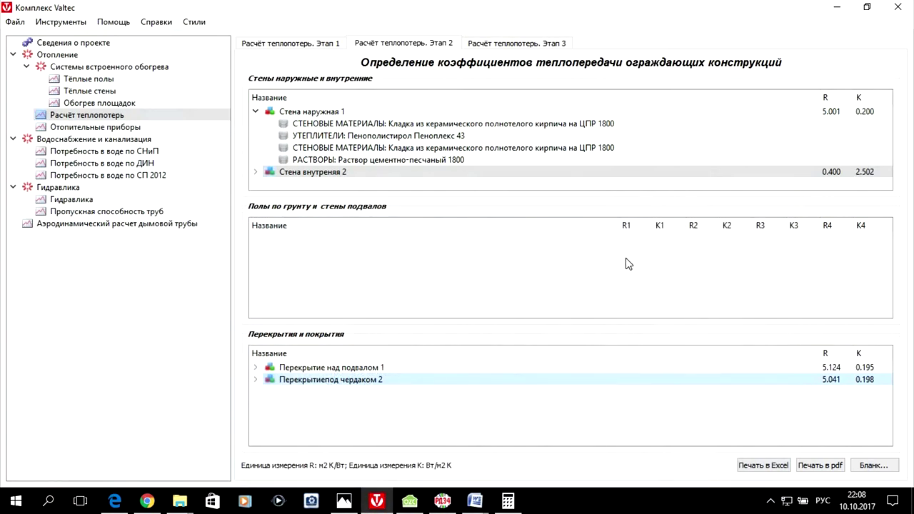